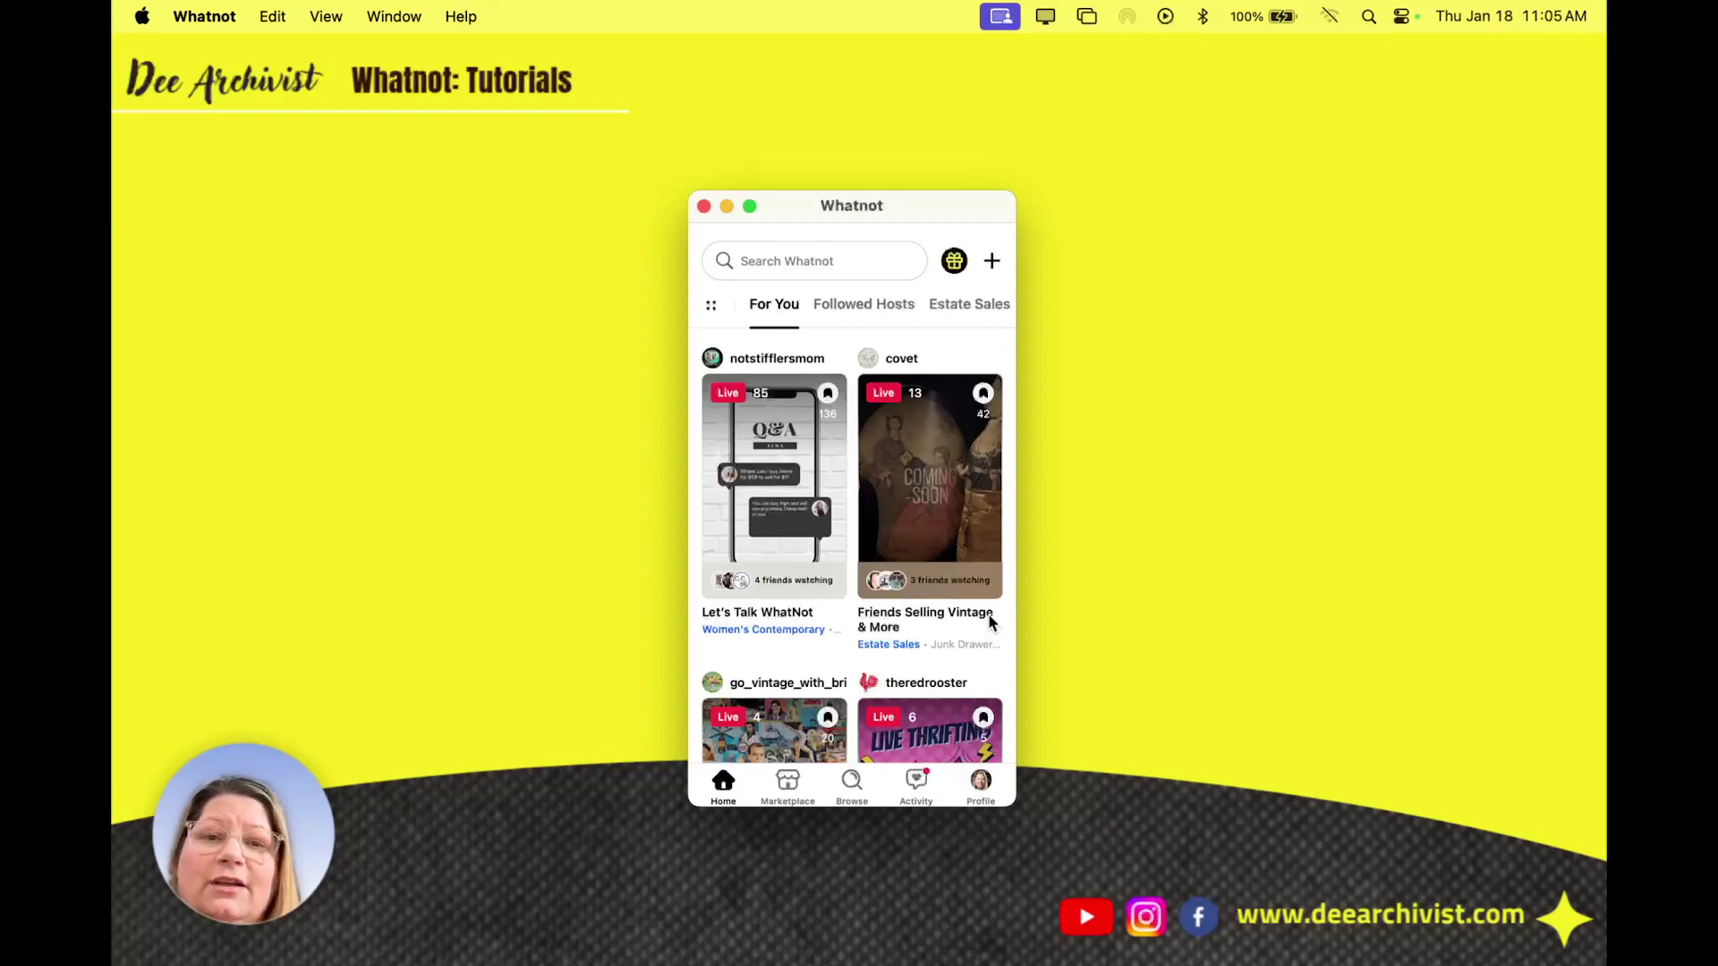
- Open your Whatnot profile and scroll to the Shows list with tonight's 10:23 PM show
click(979, 784)
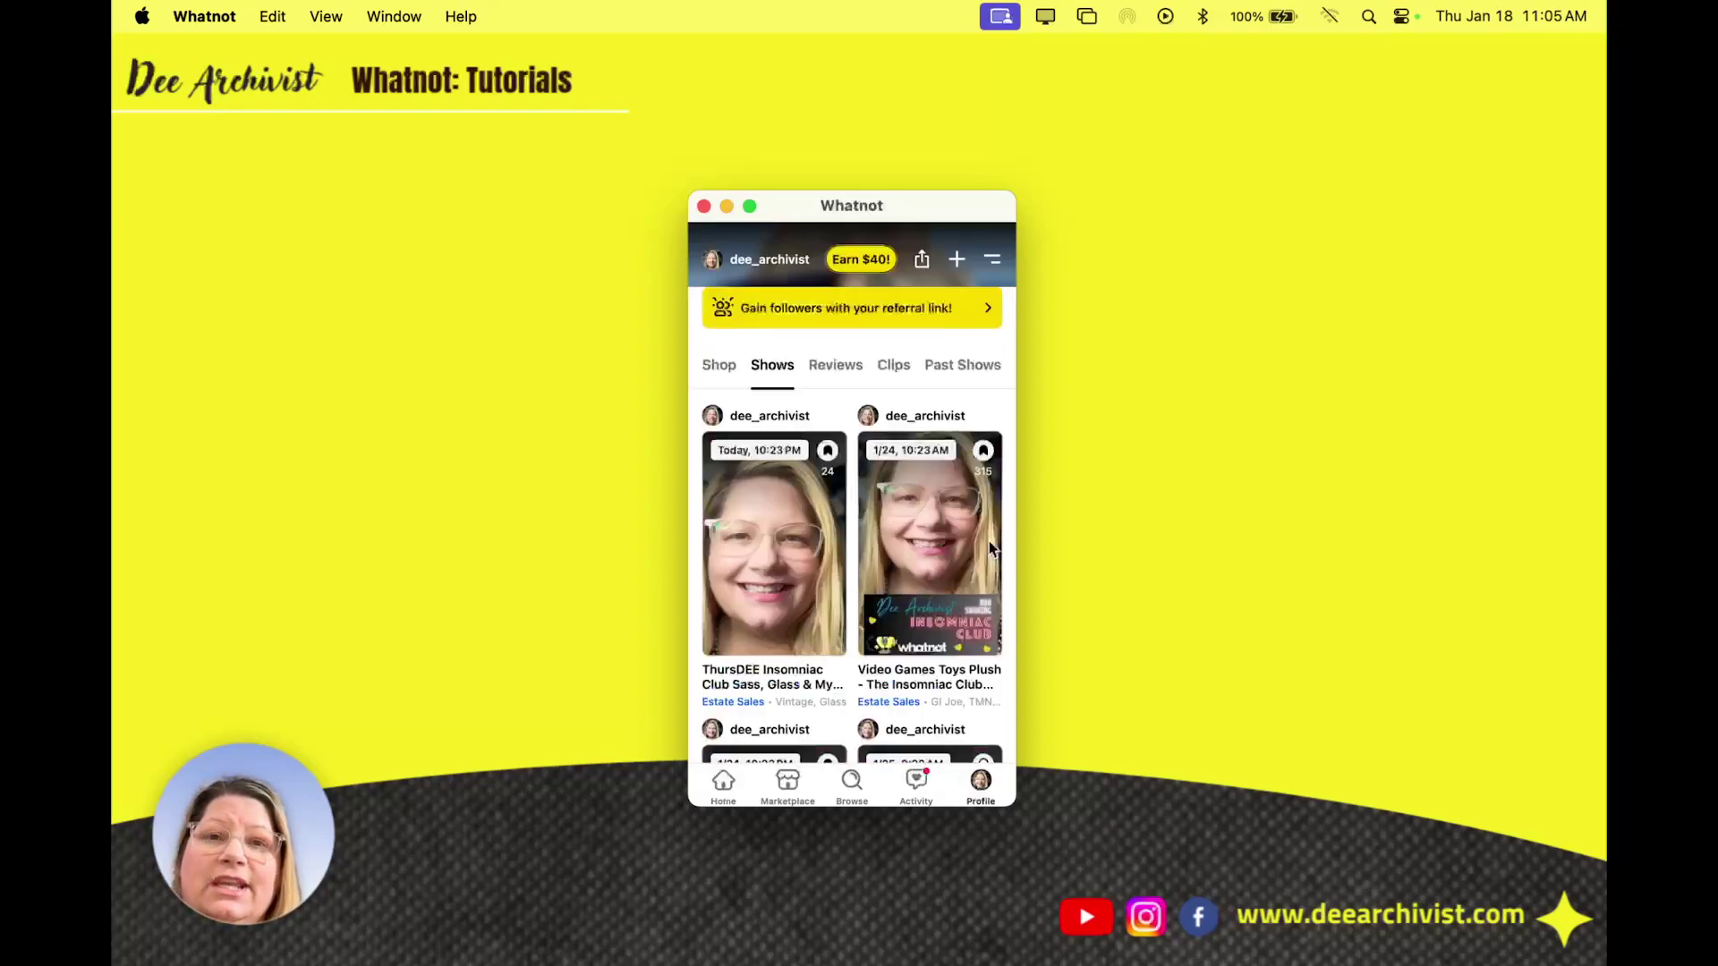
scroll(990, 541, up, 5)
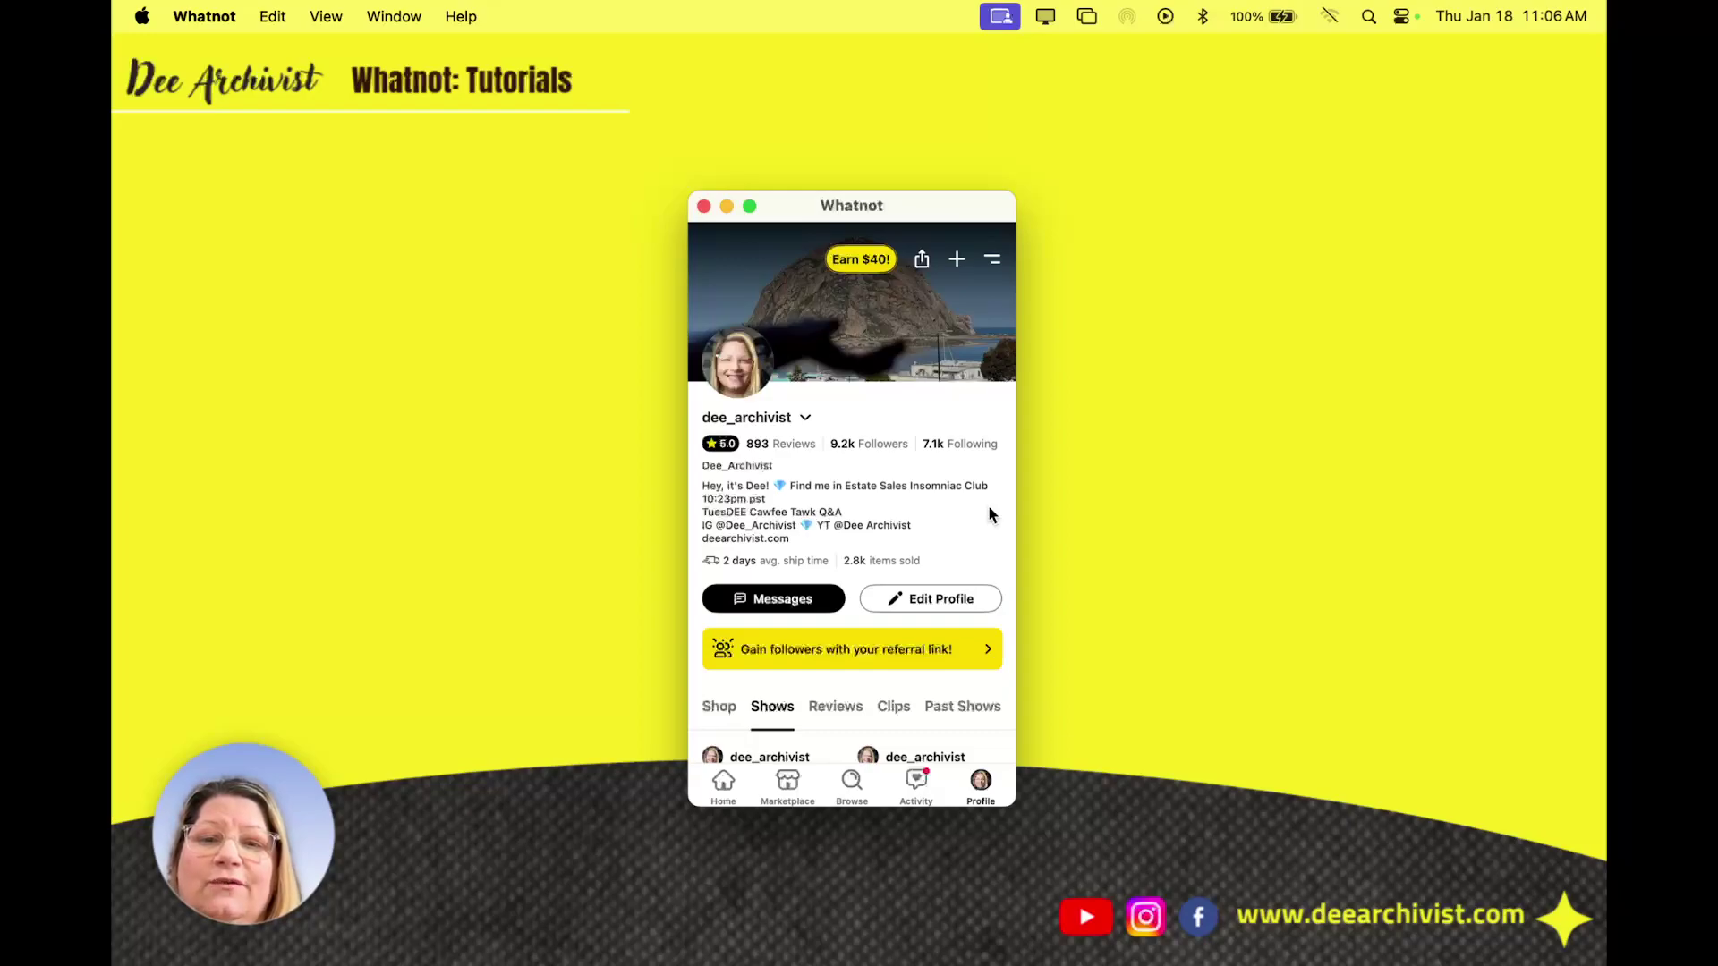
scroll(990, 514, down, 2)
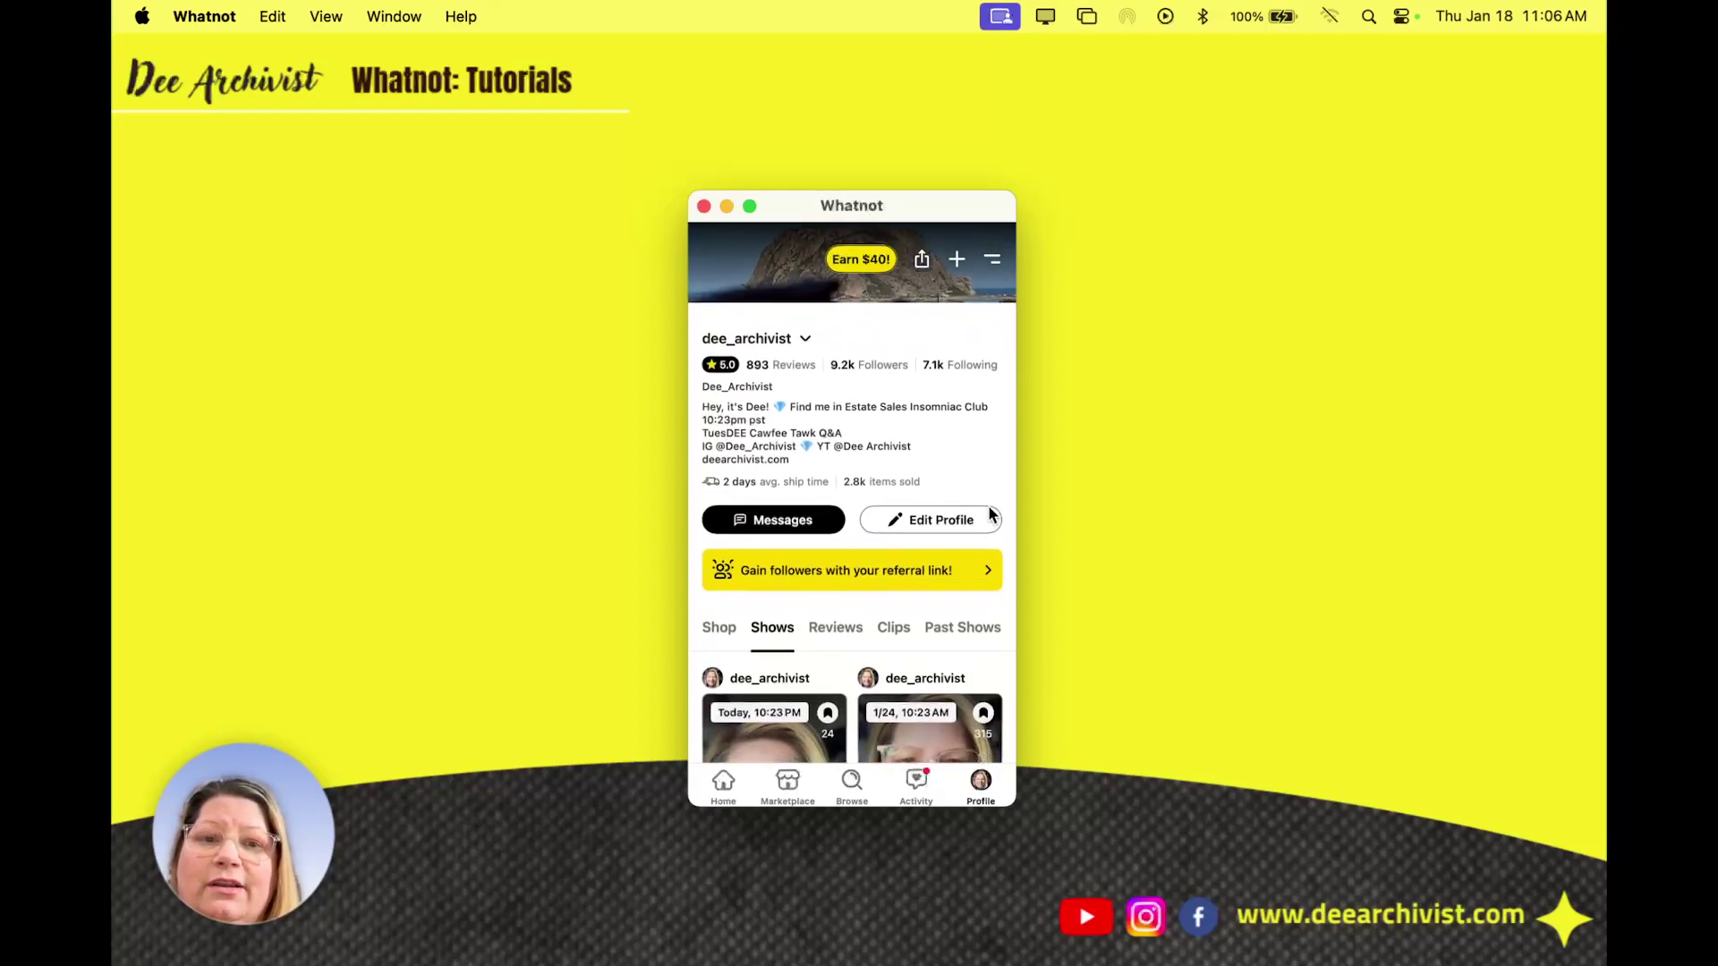
scroll(989, 513, down, 6)
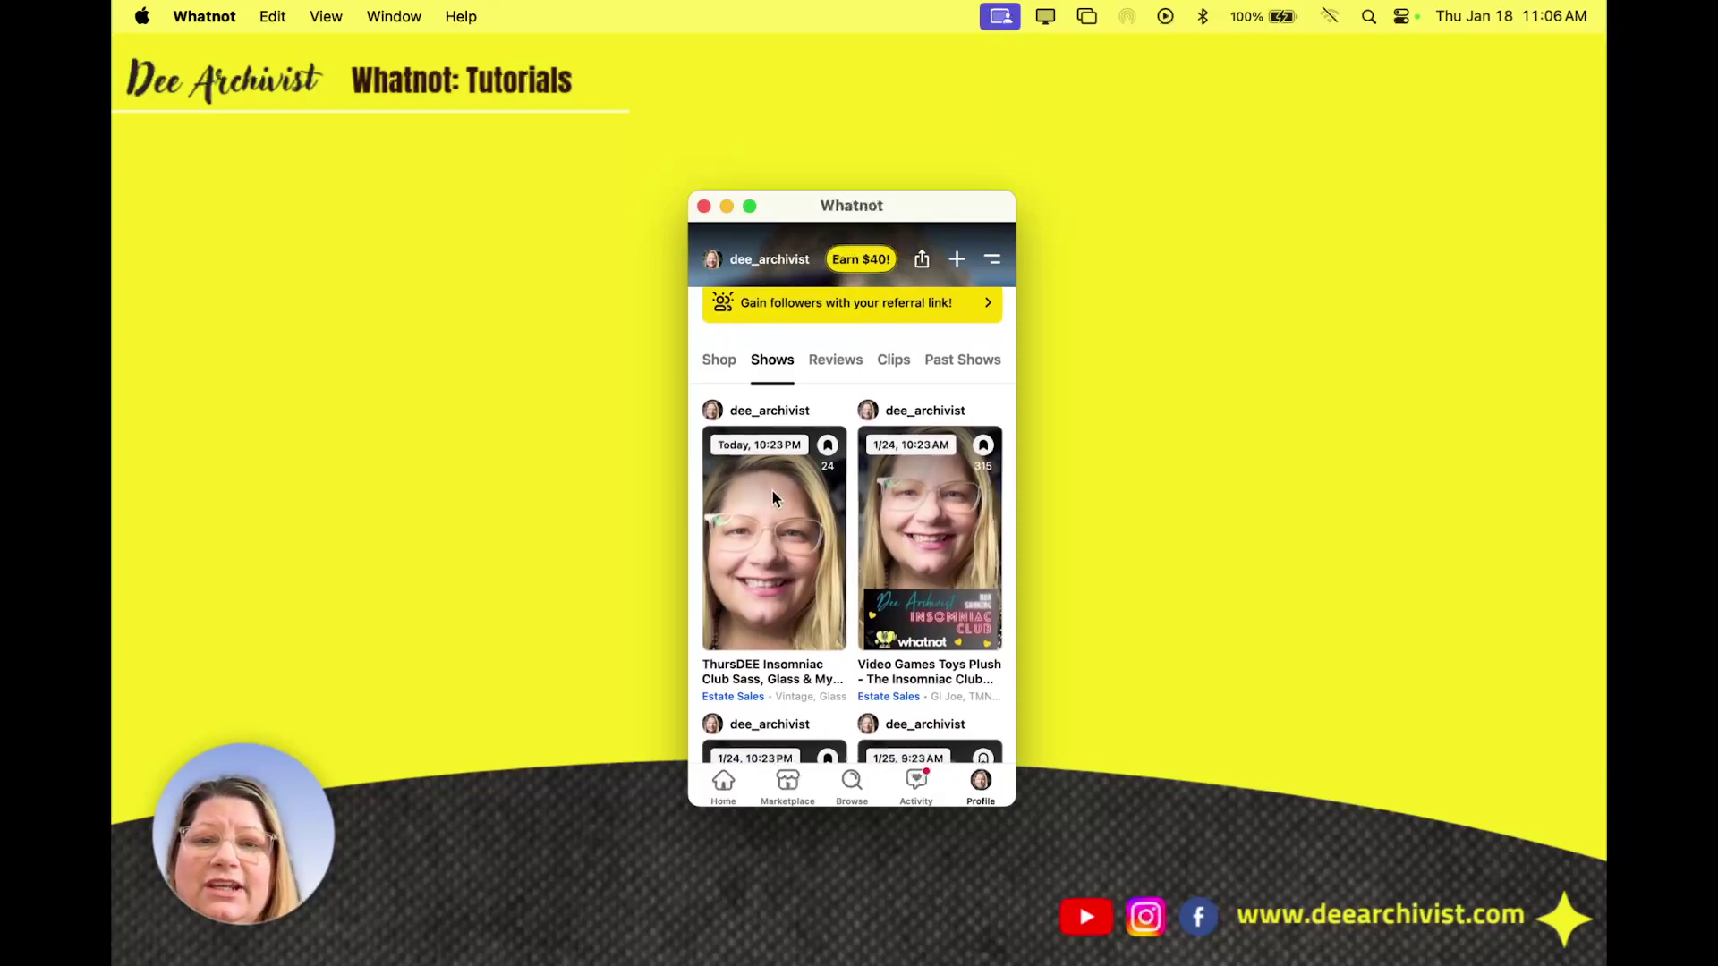
- Unlink YouTube from tonight's 10:23 PM show, leaving Facebook Live as the active streaming destination
click(773, 498)
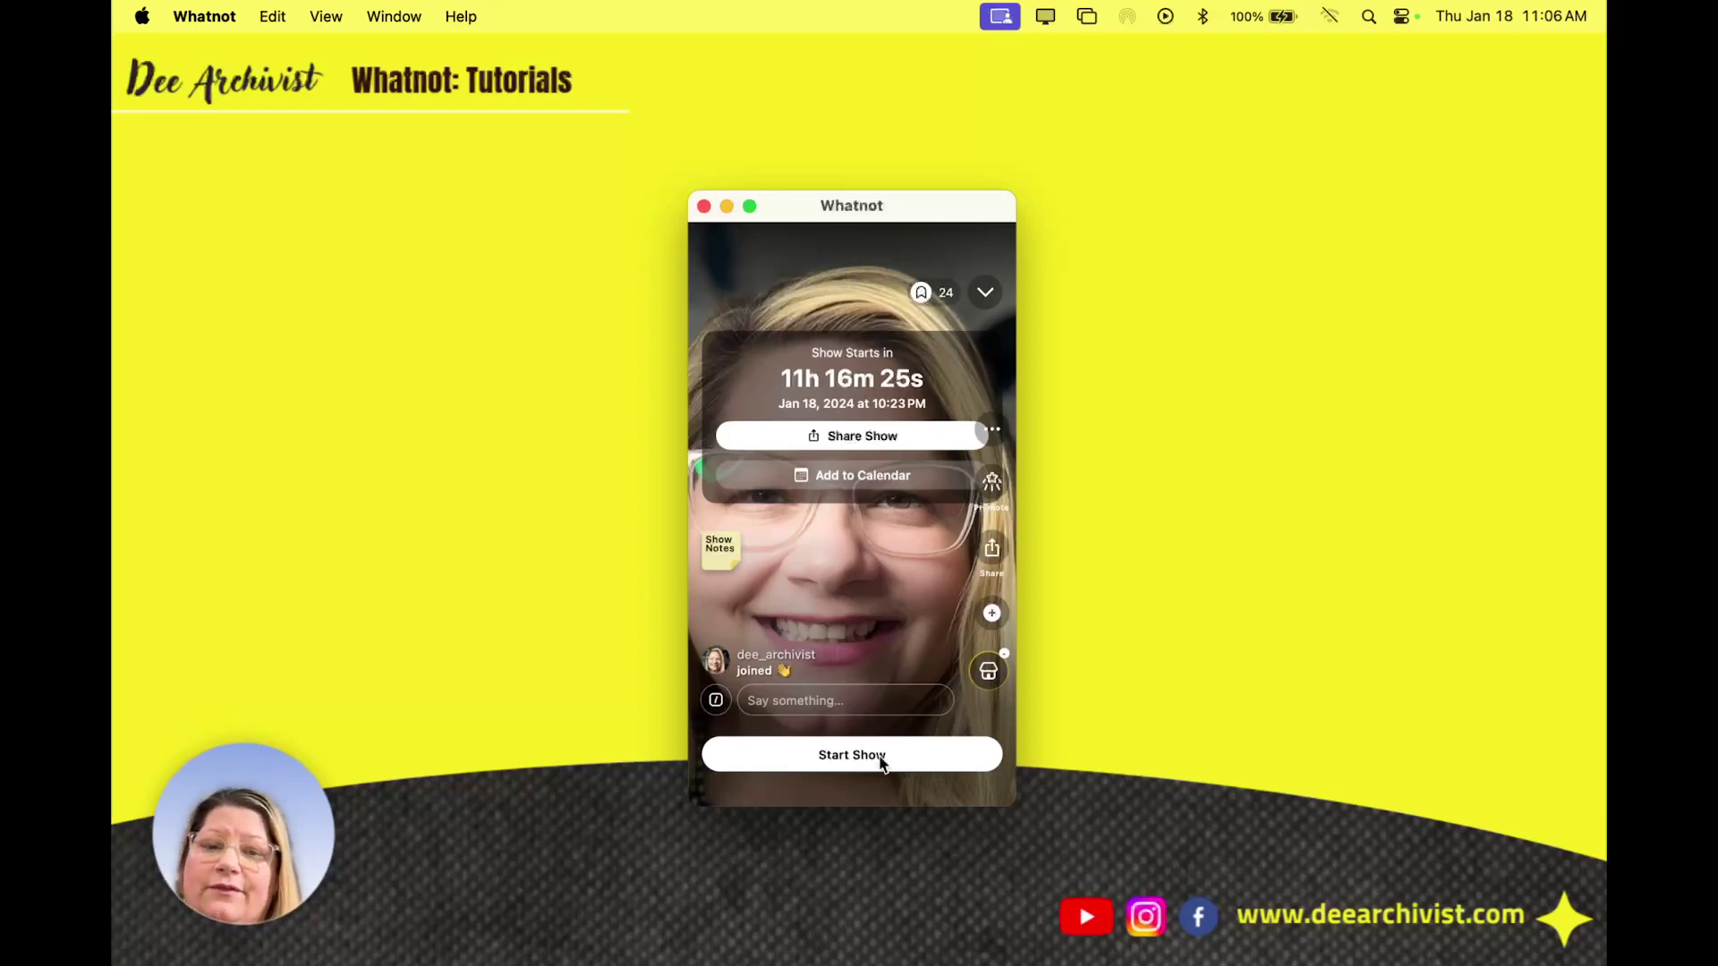
click(879, 757)
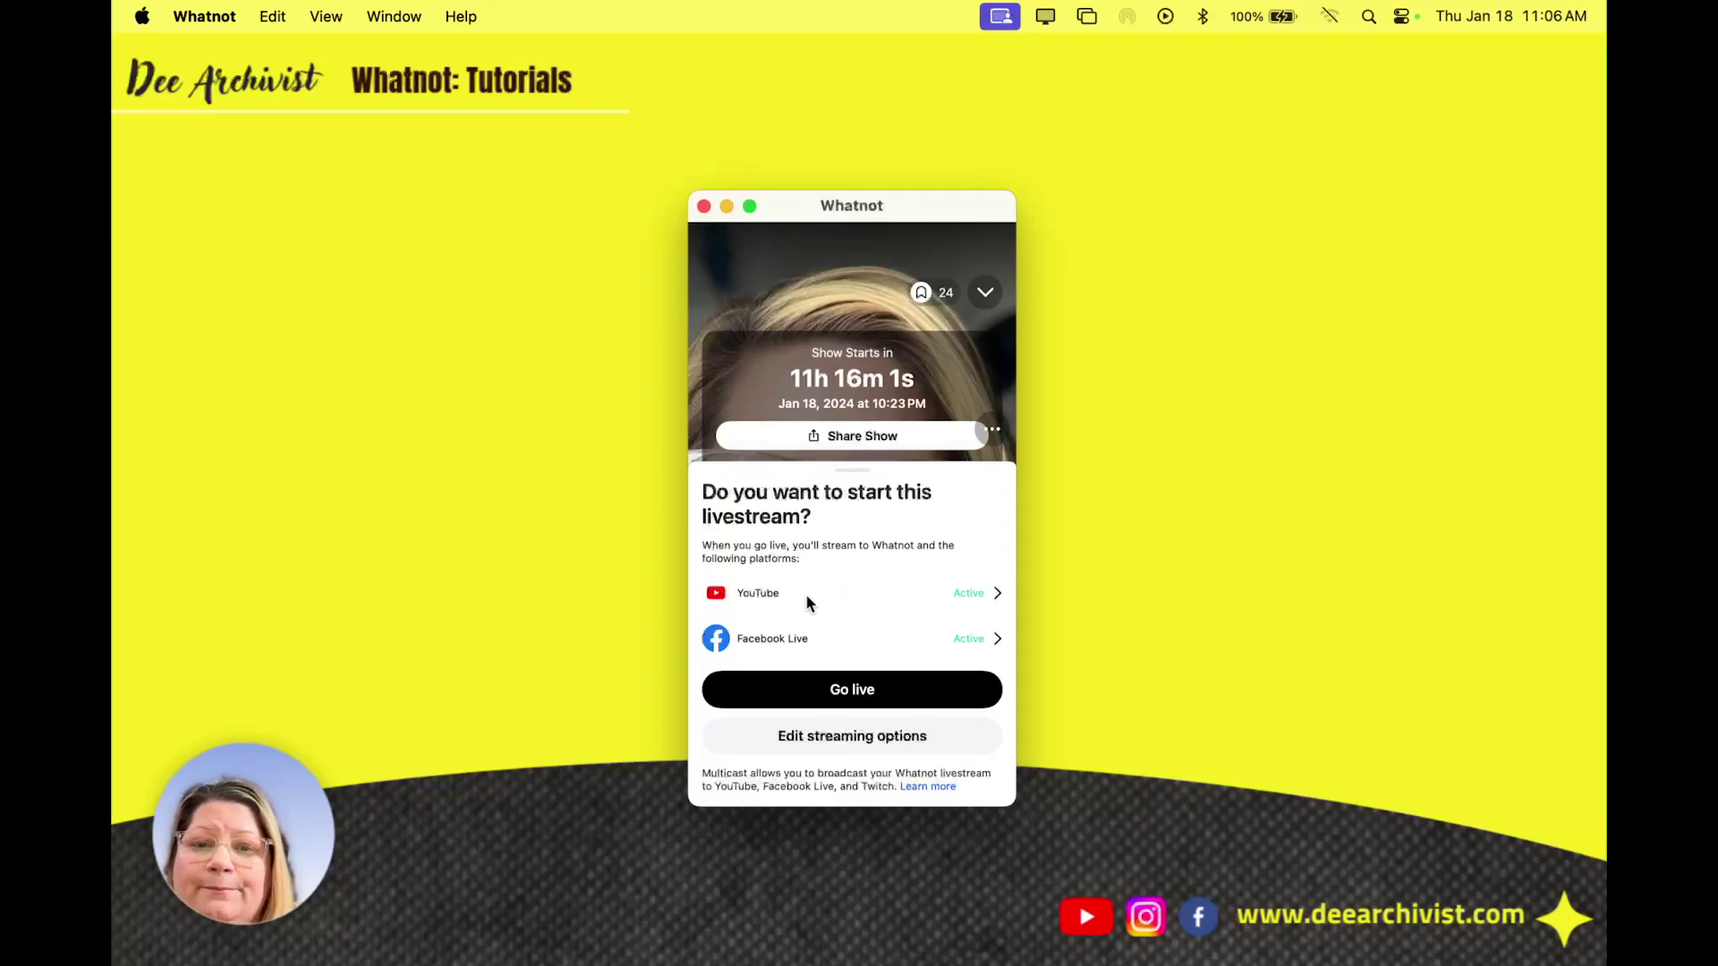
click(970, 608)
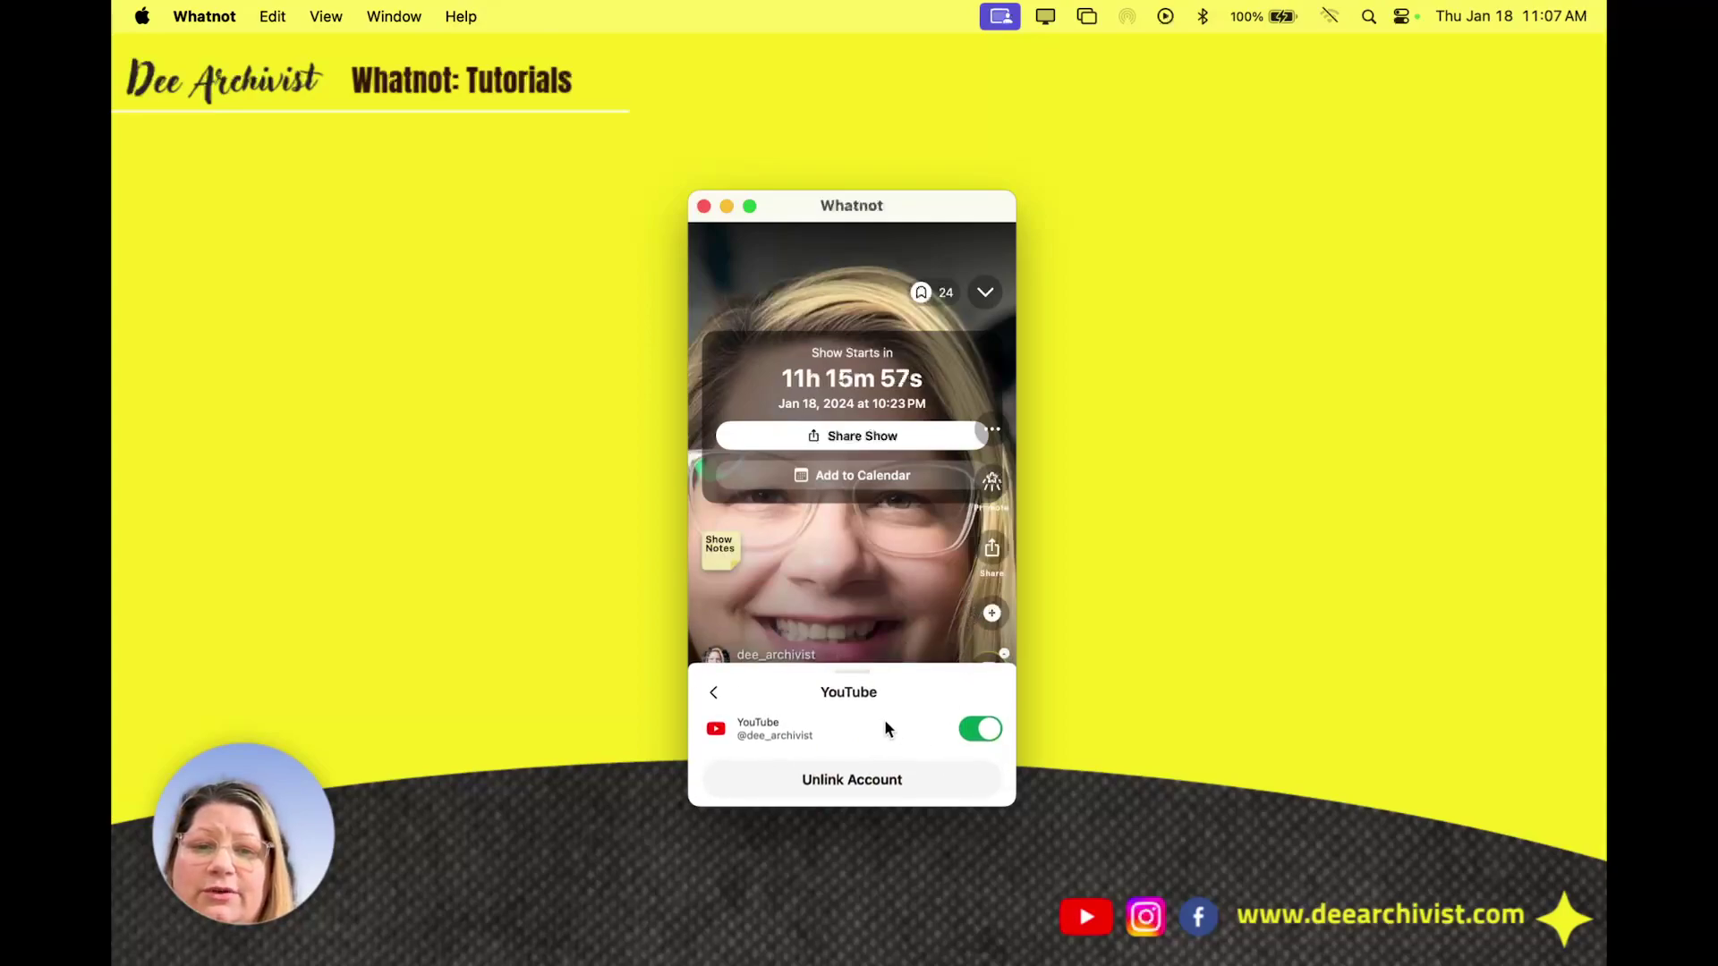
click(830, 784)
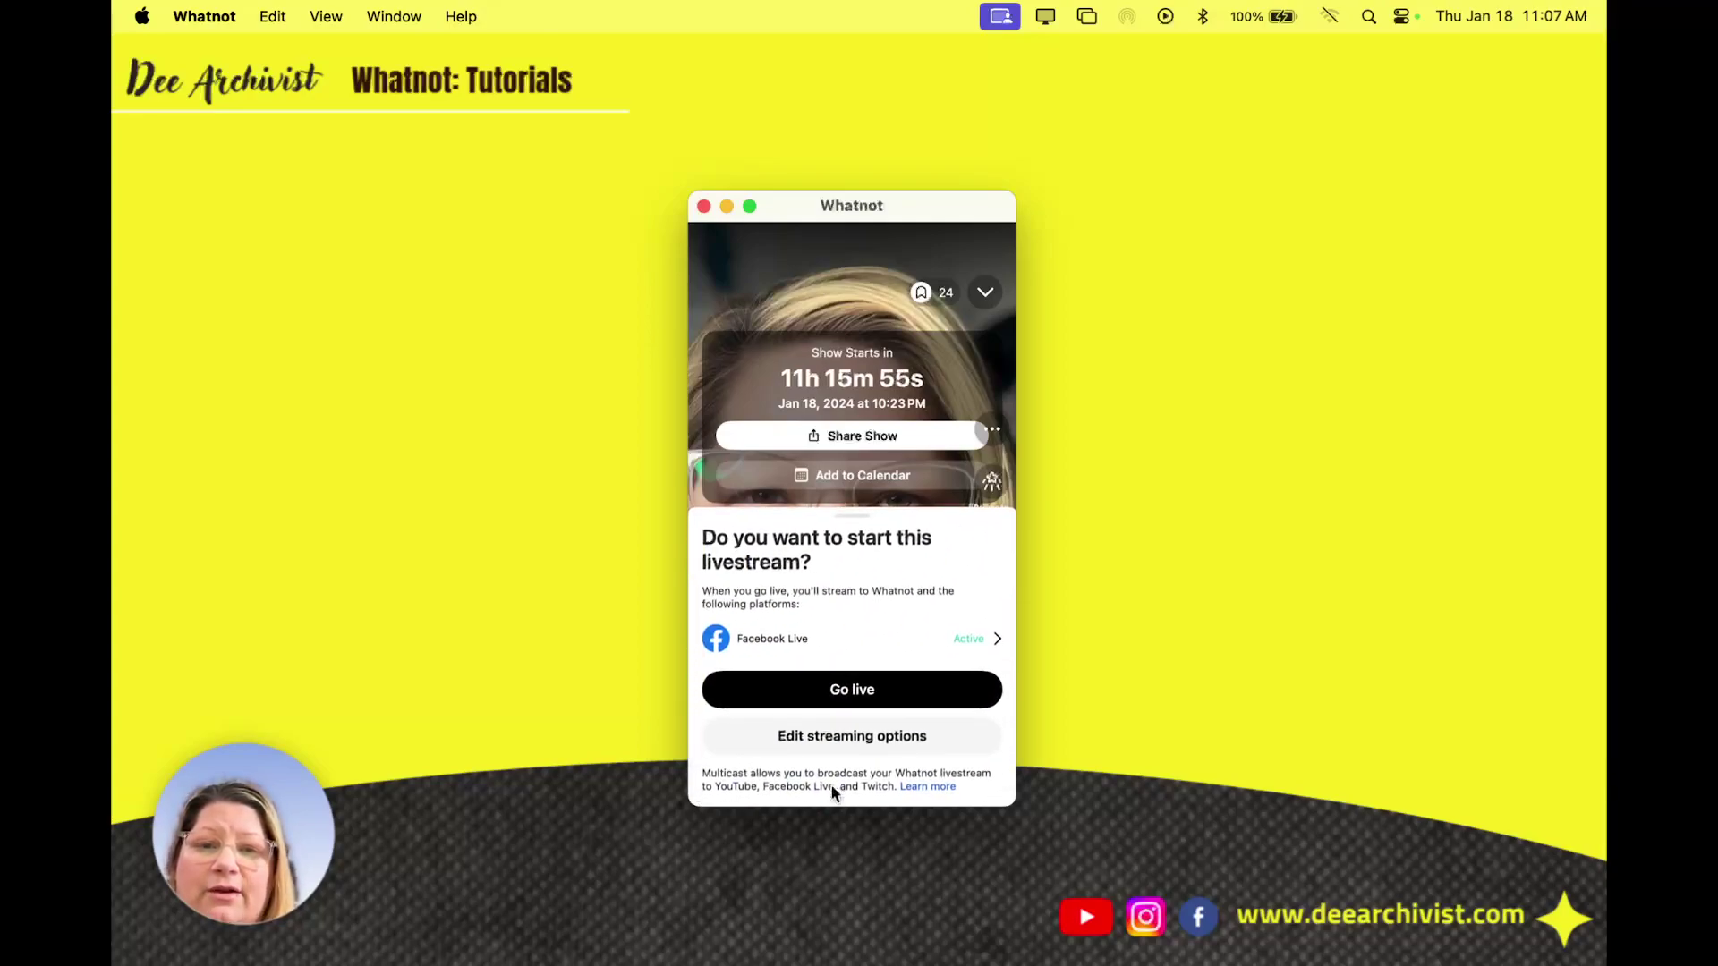
click(981, 632)
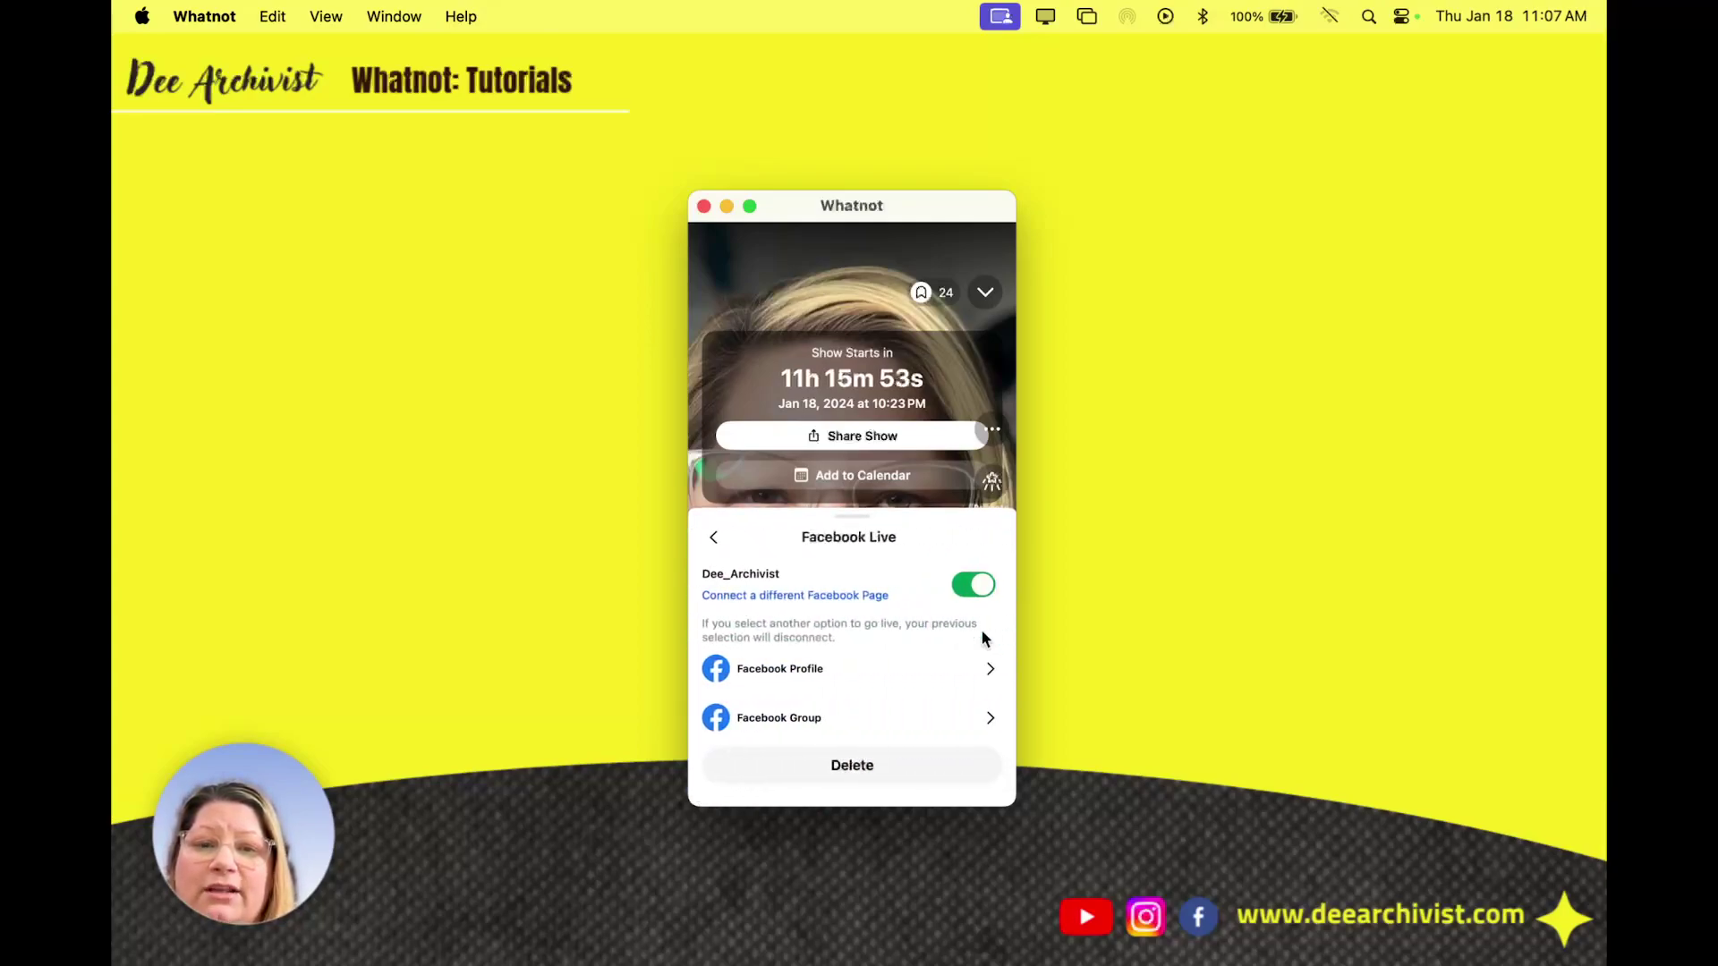
click(713, 537)
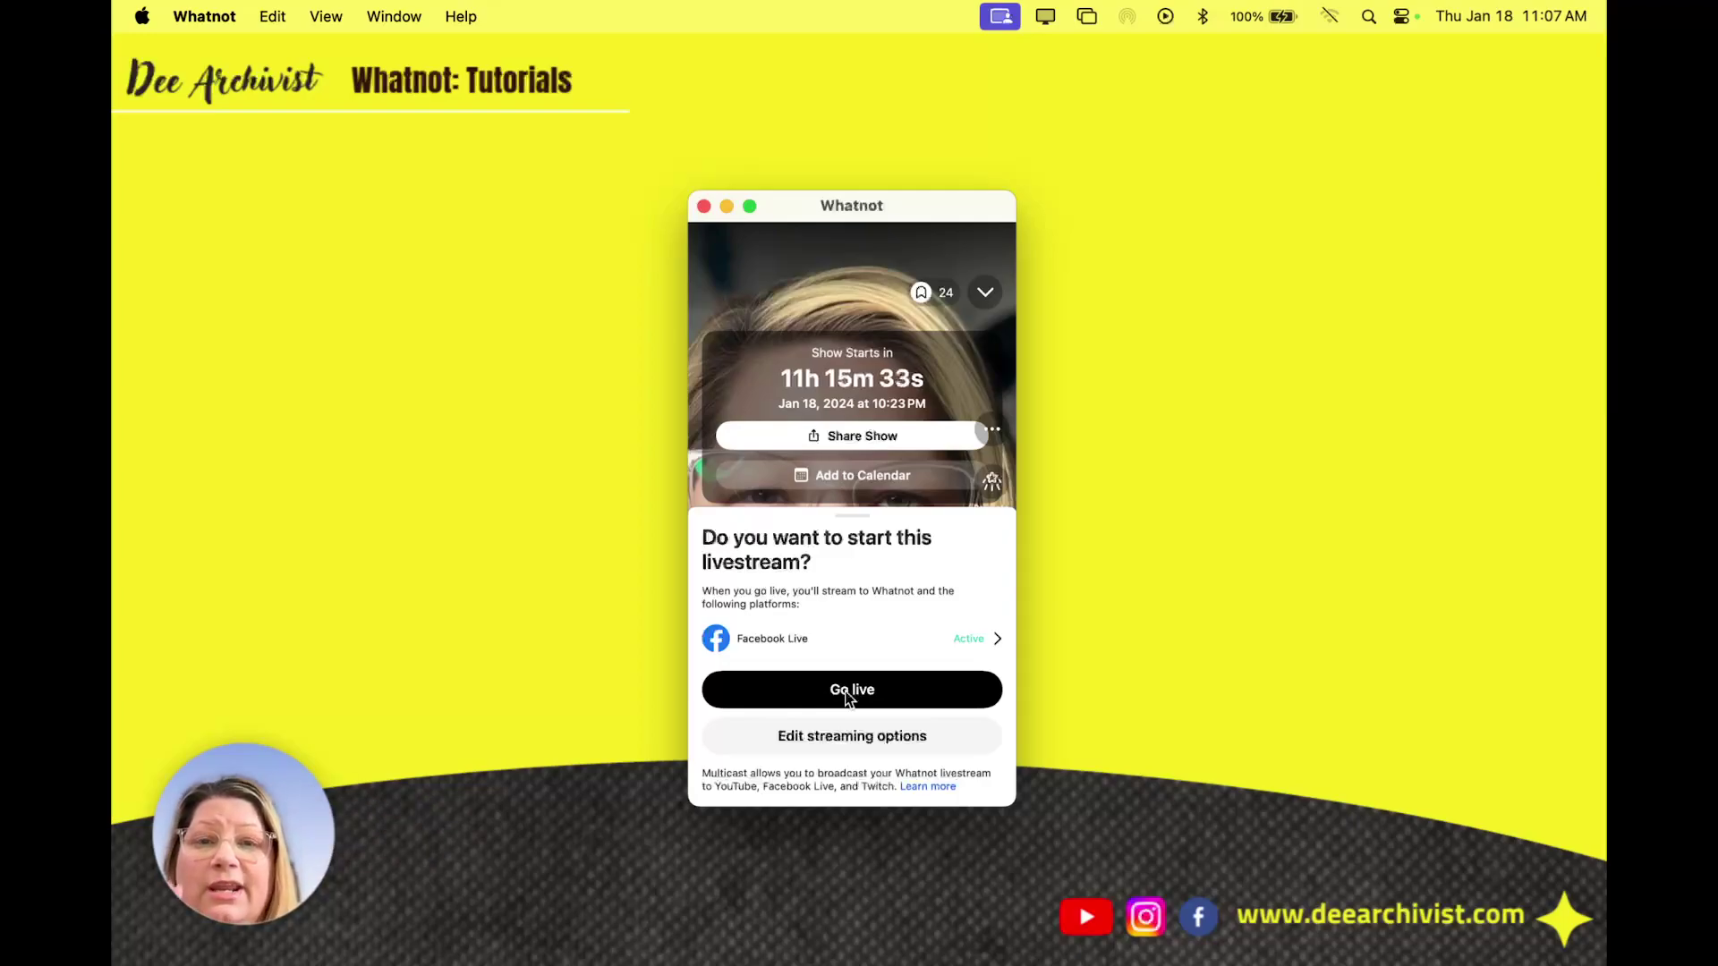
- Relink the YouTube account through Google sign-in in the show's multicast streaming options
click(846, 734)
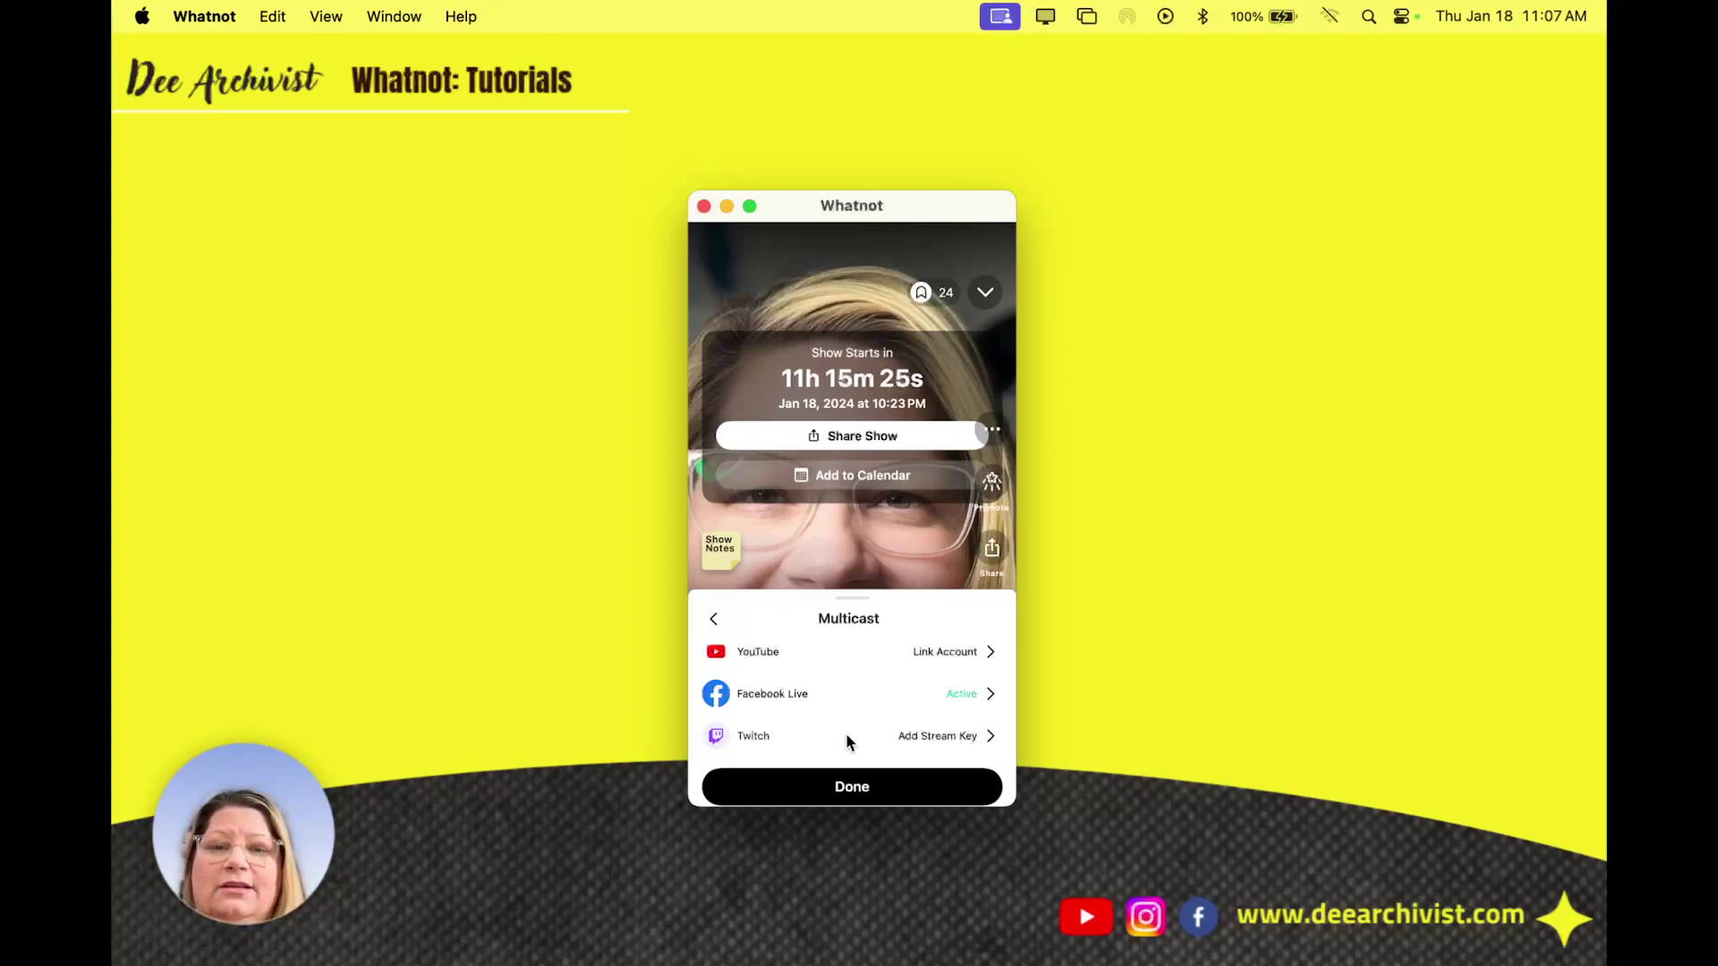
click(943, 653)
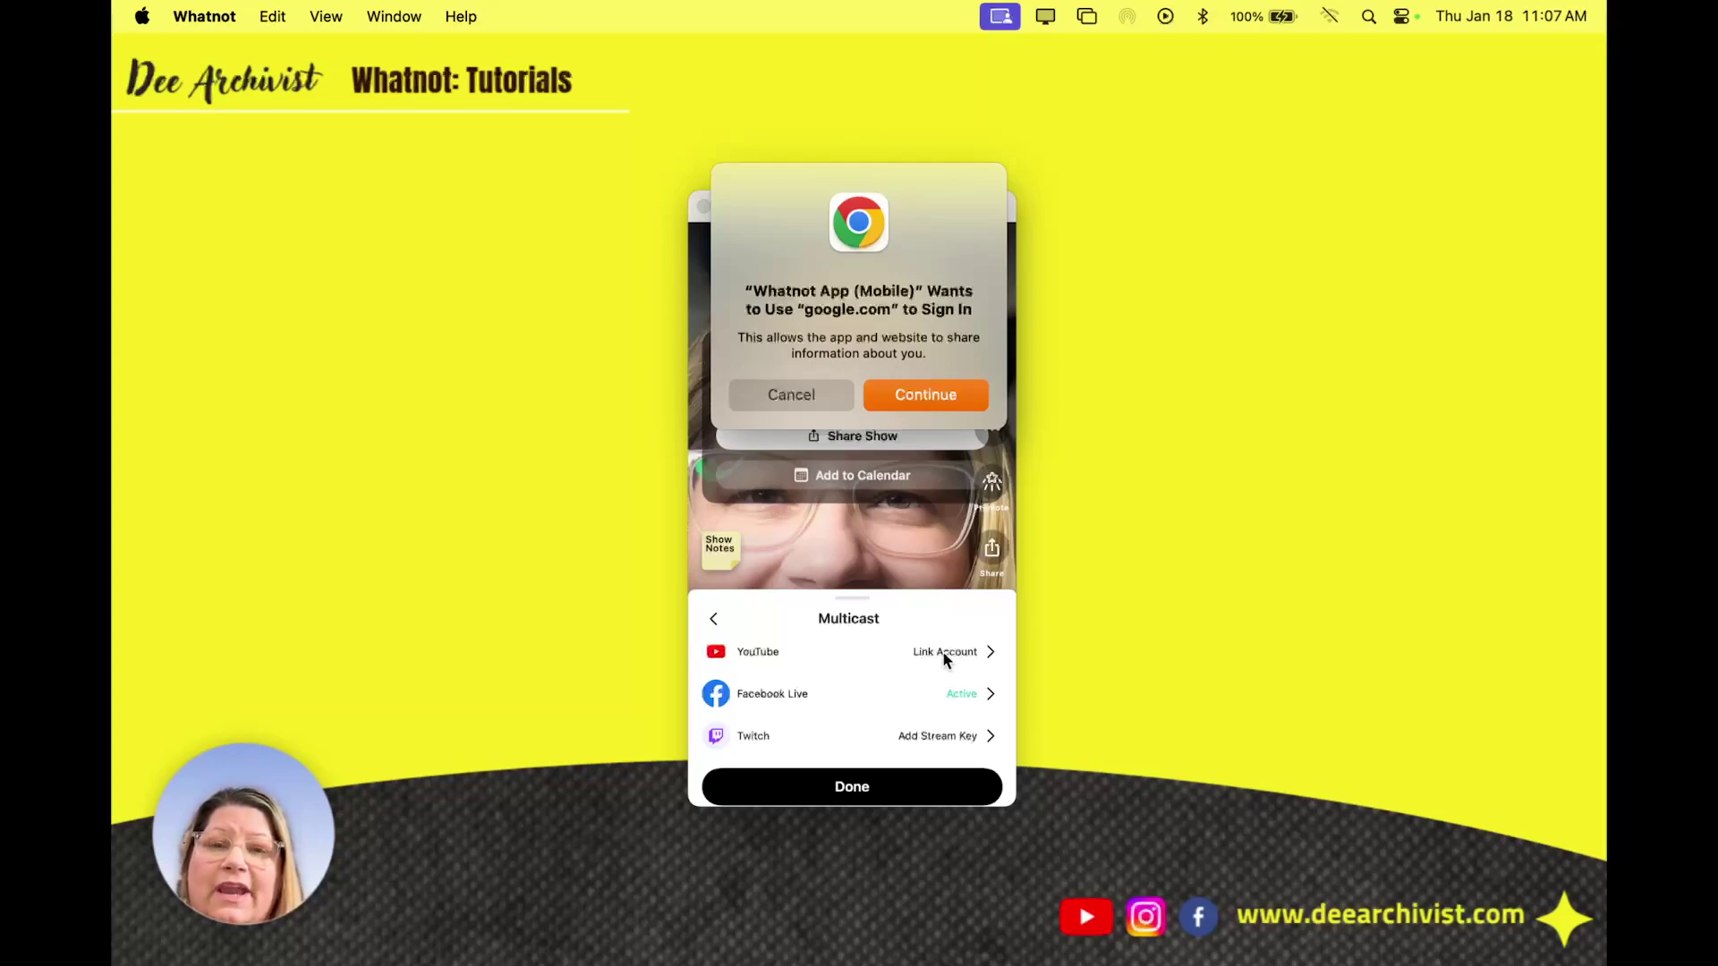
click(904, 402)
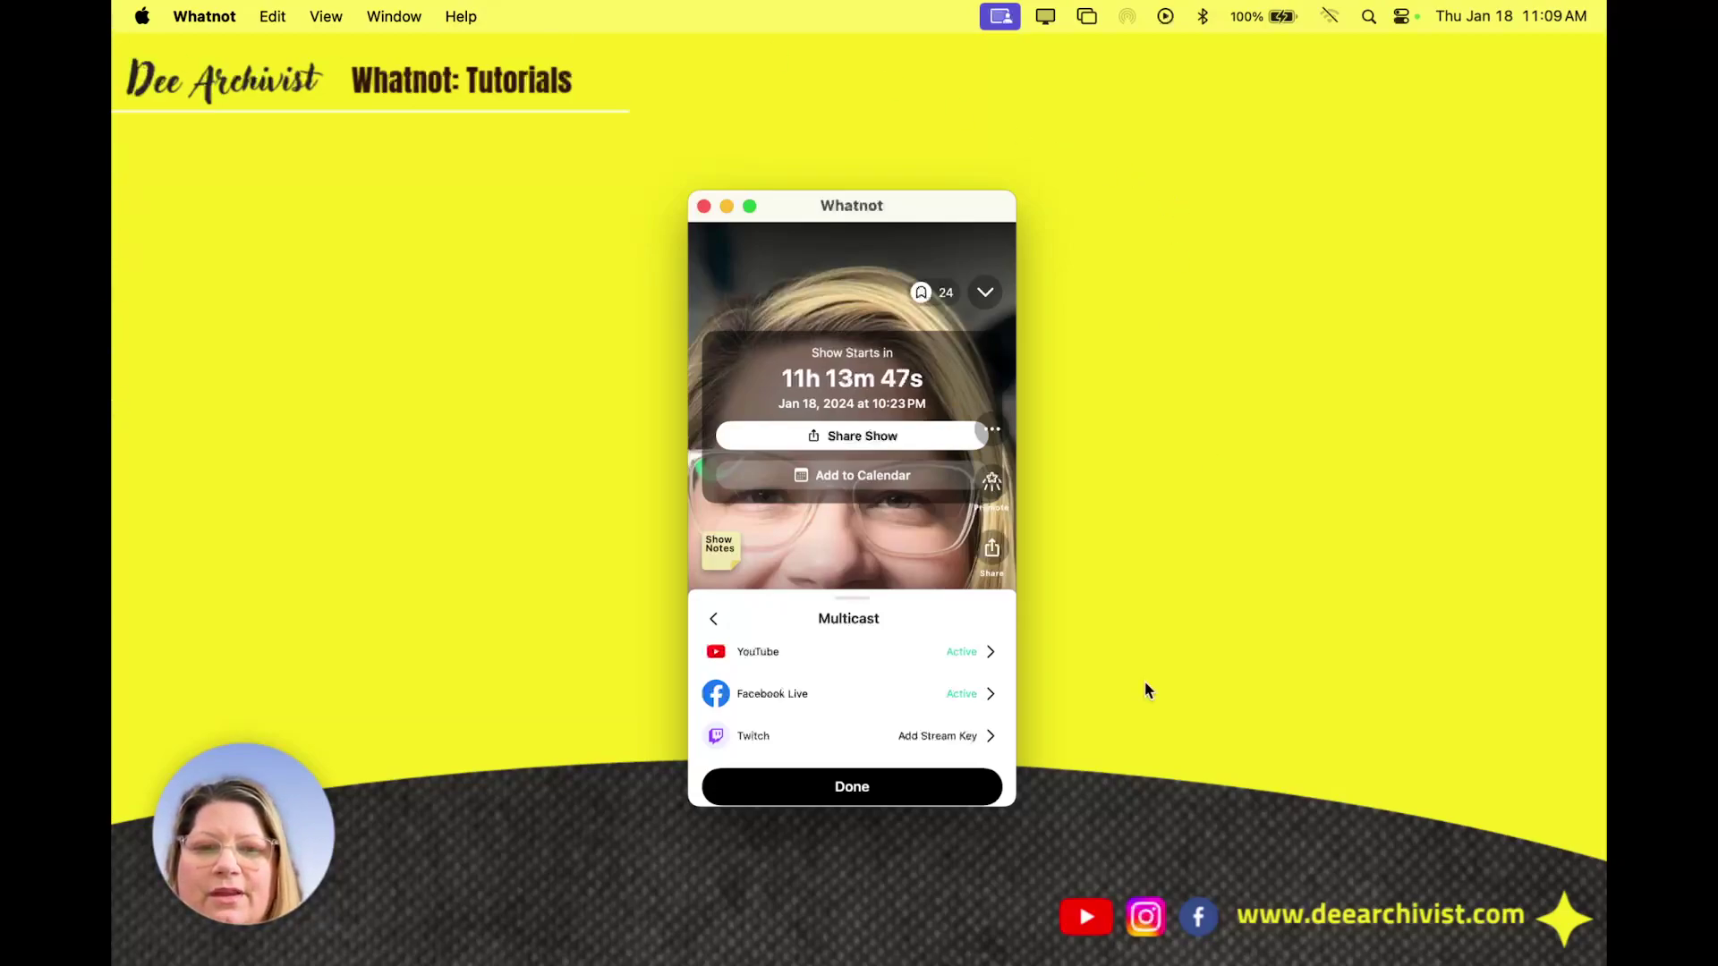
click(955, 649)
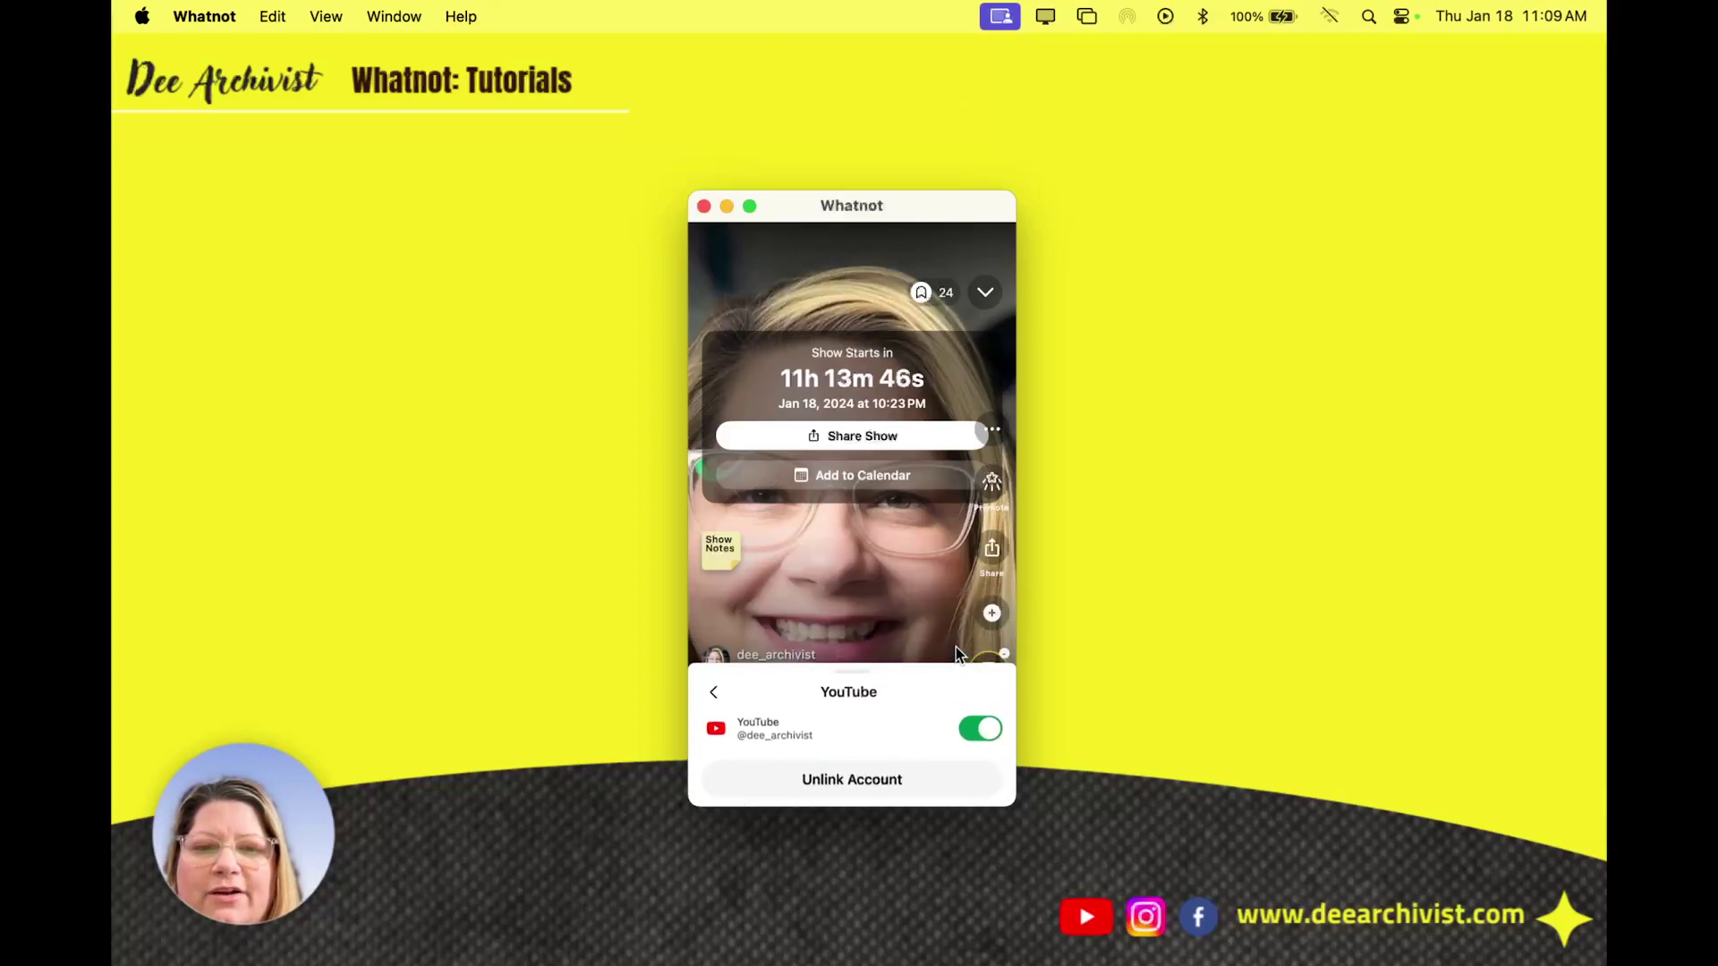
click(982, 732)
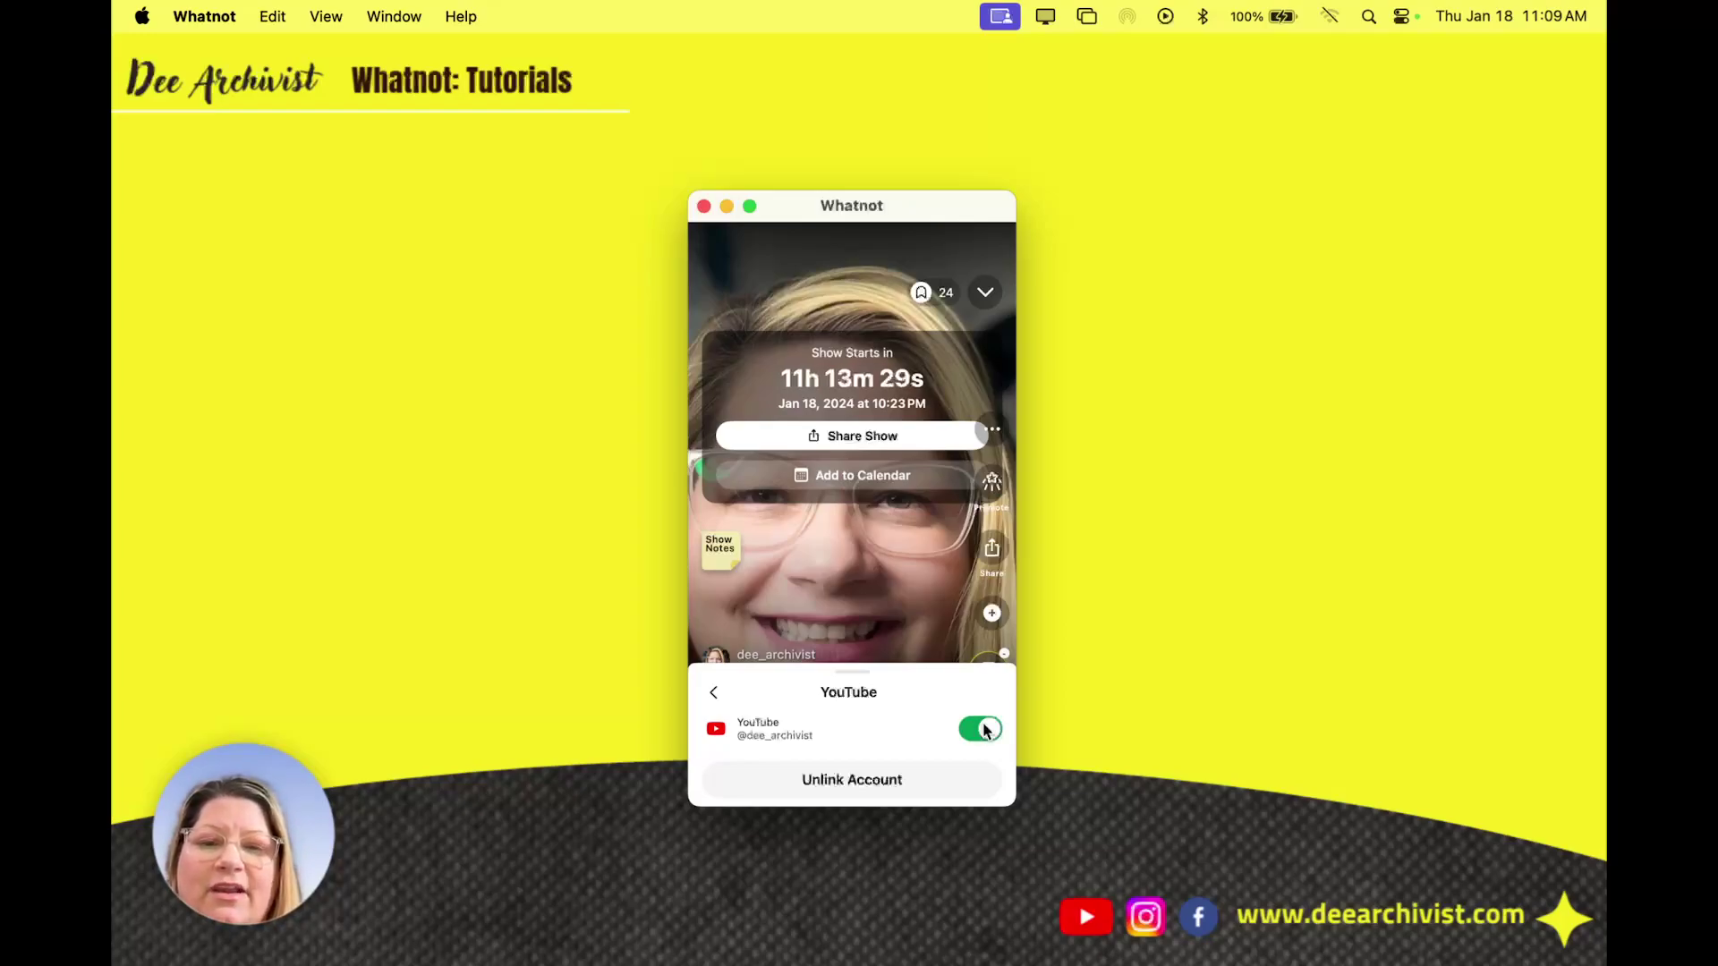
click(714, 697)
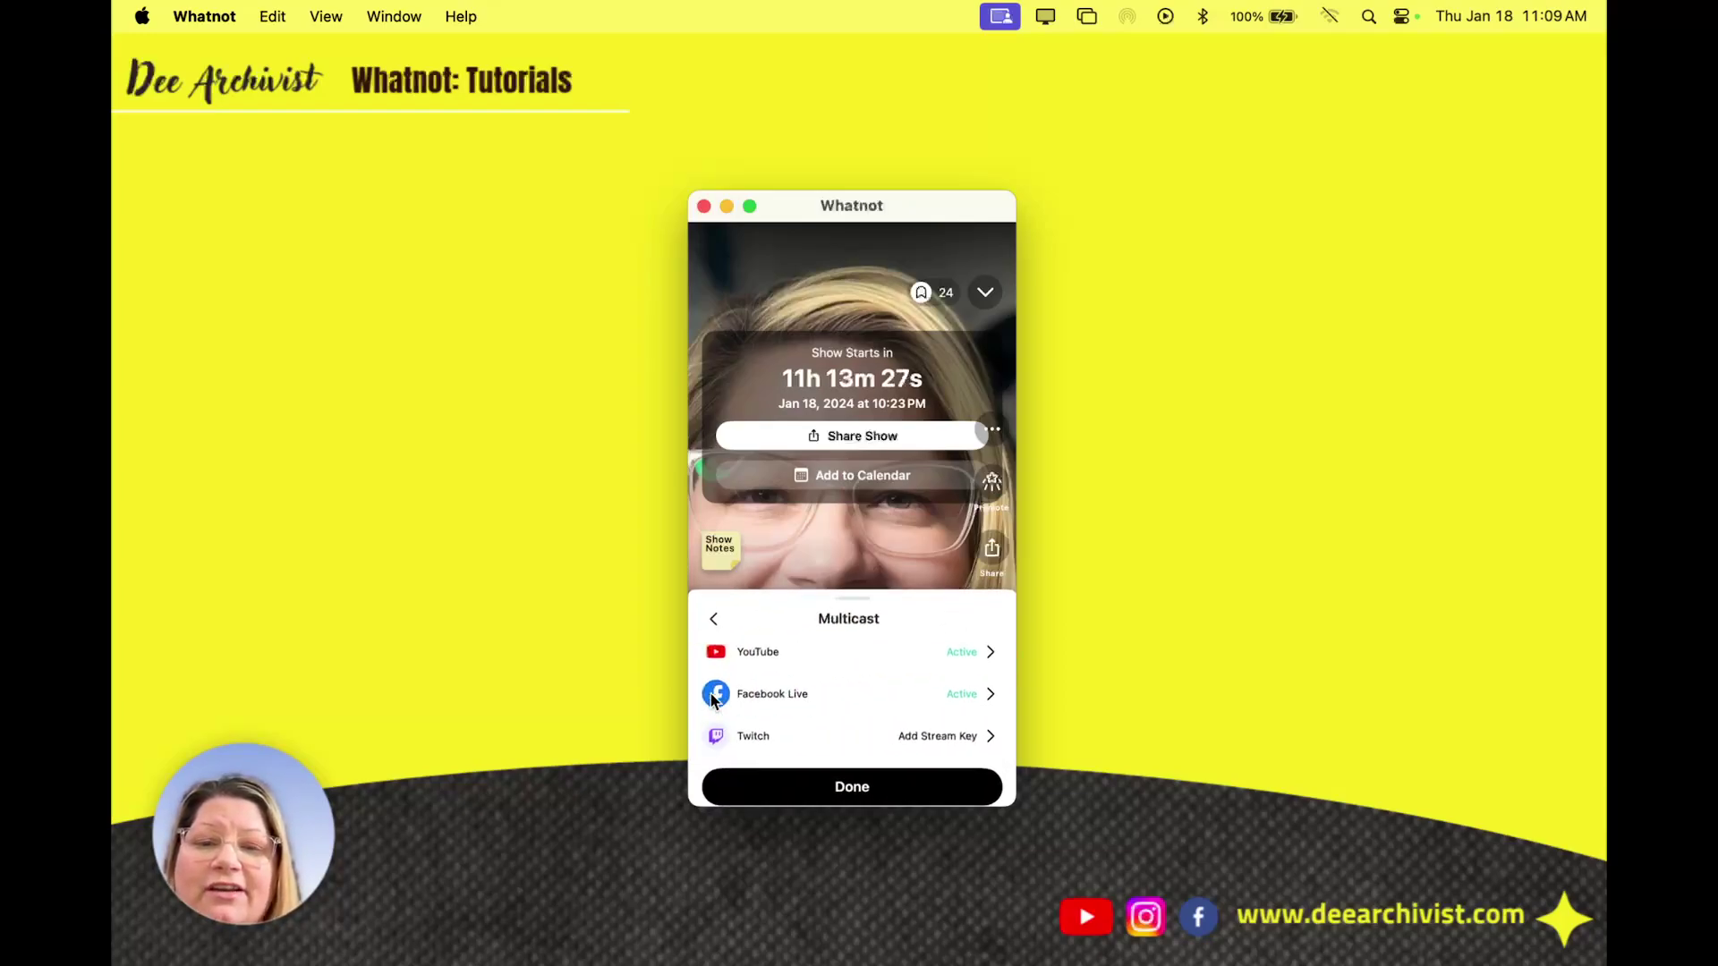
- Finish multicast editing, dismiss the go-live prompt without starting, and switch to the YouTube channel in Chrome
click(838, 790)
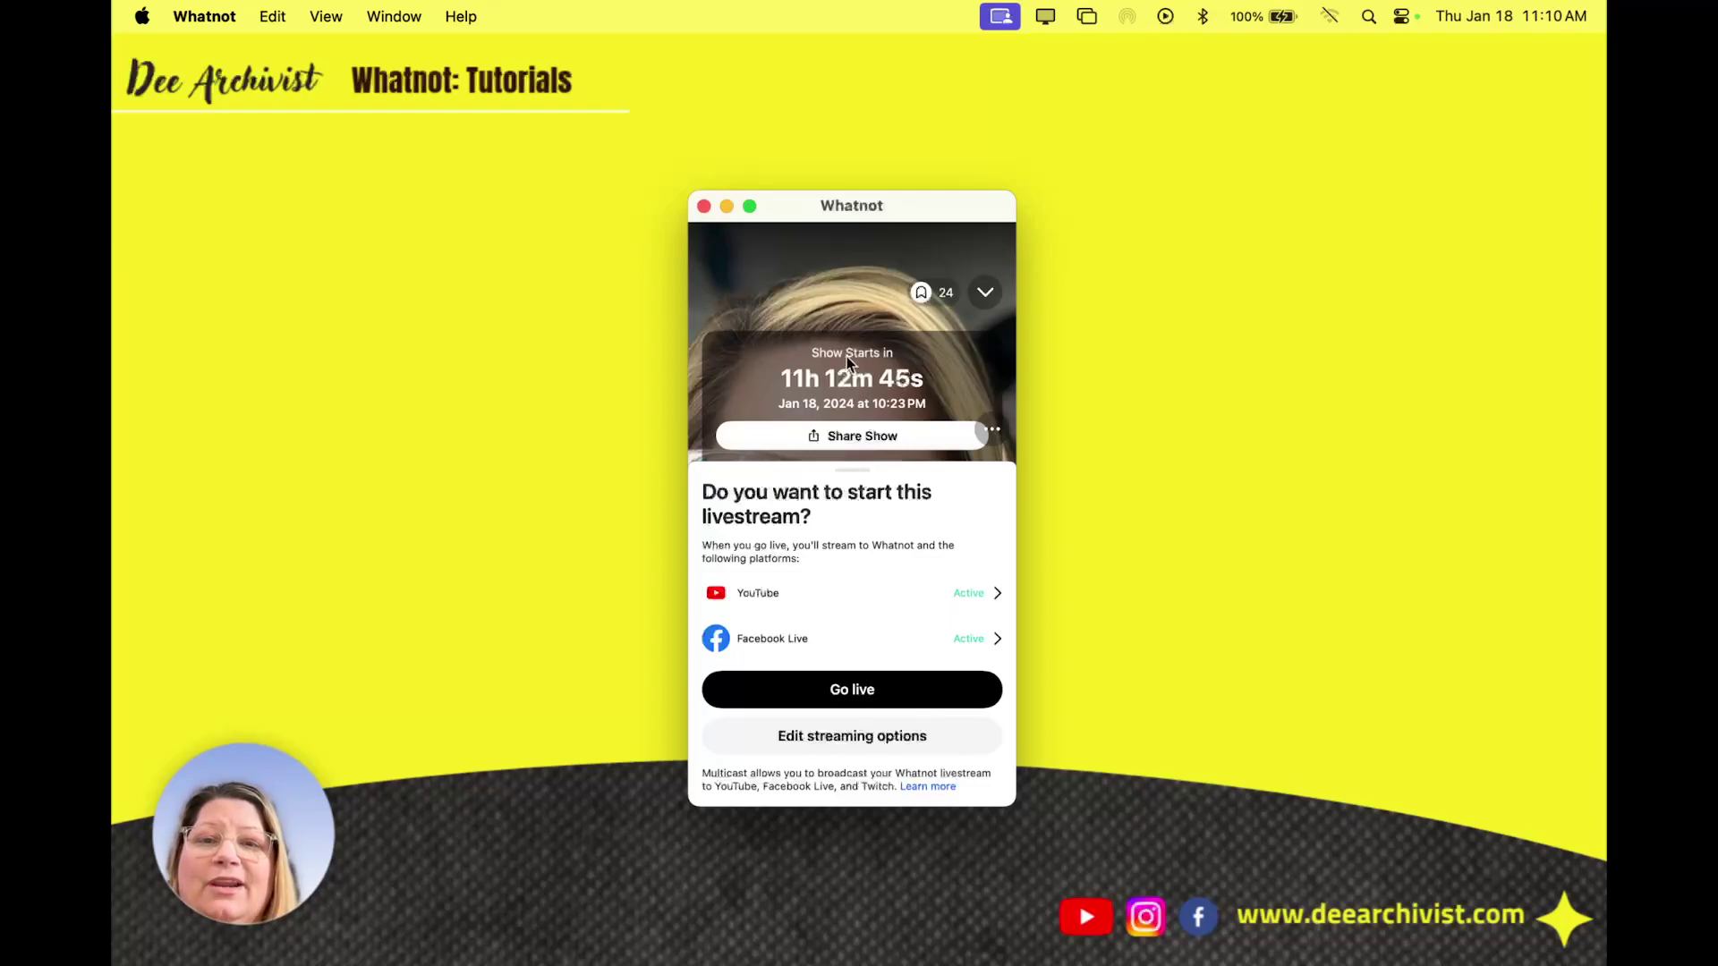
click(791, 292)
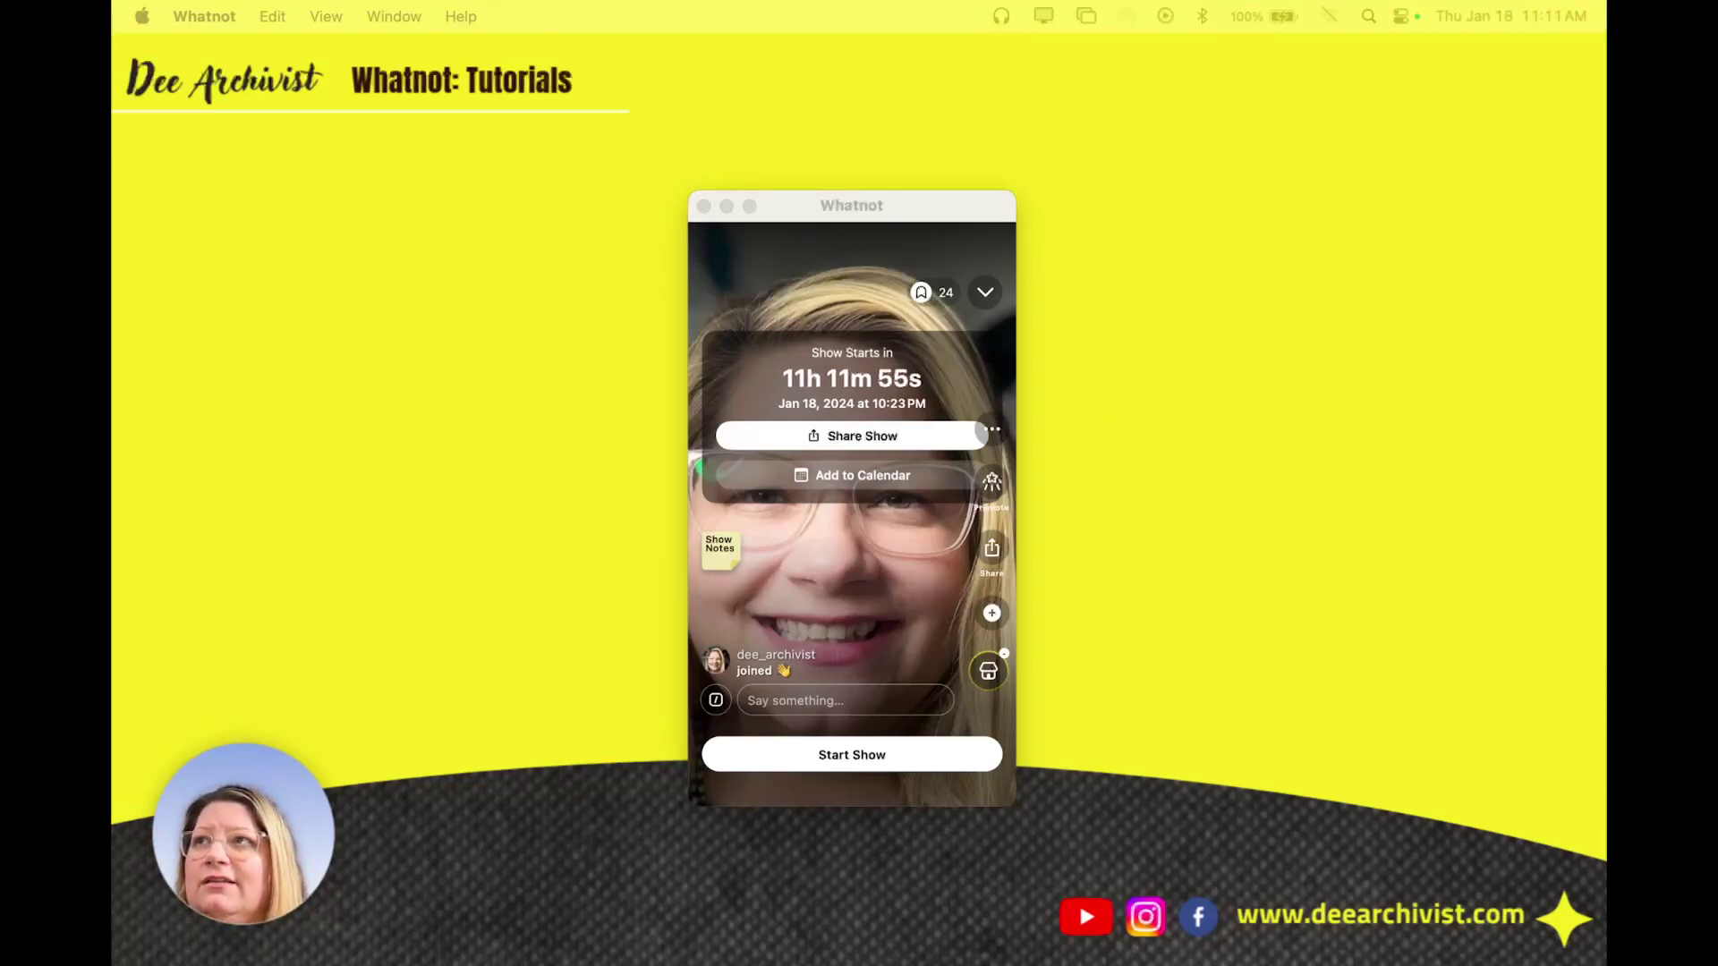
key(super+Tab)
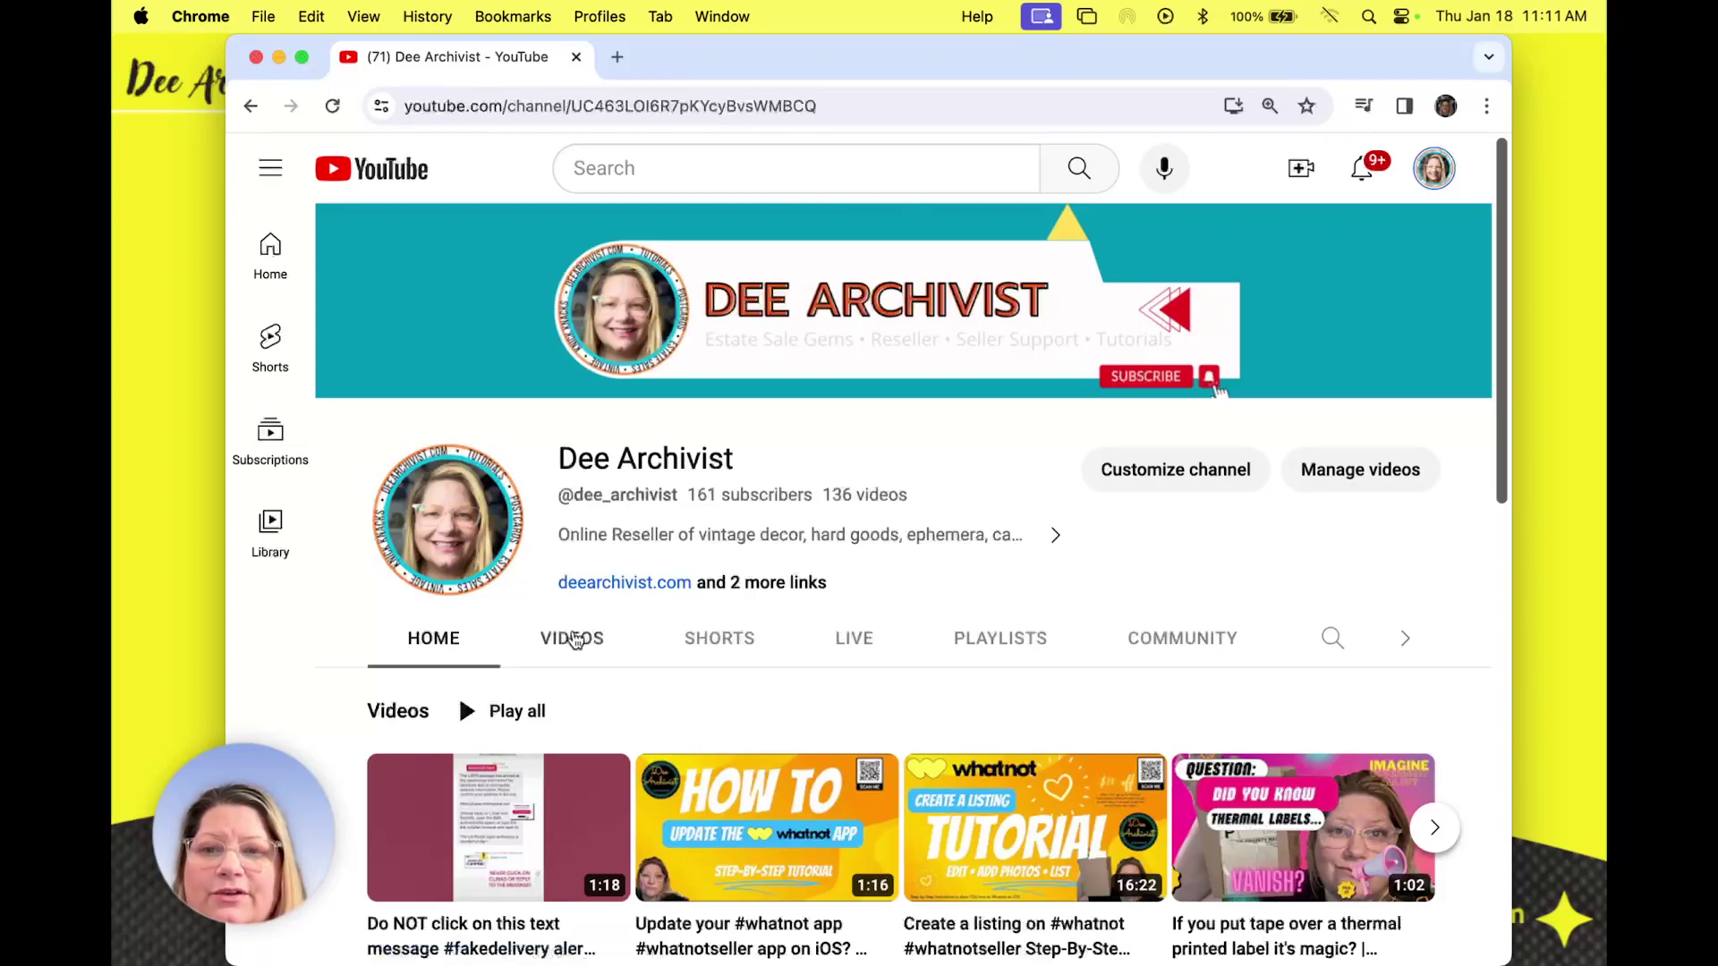
- Scroll the channel home page, then view its Videos, Shorts and Live tabs
scroll(716, 777, down, 6)
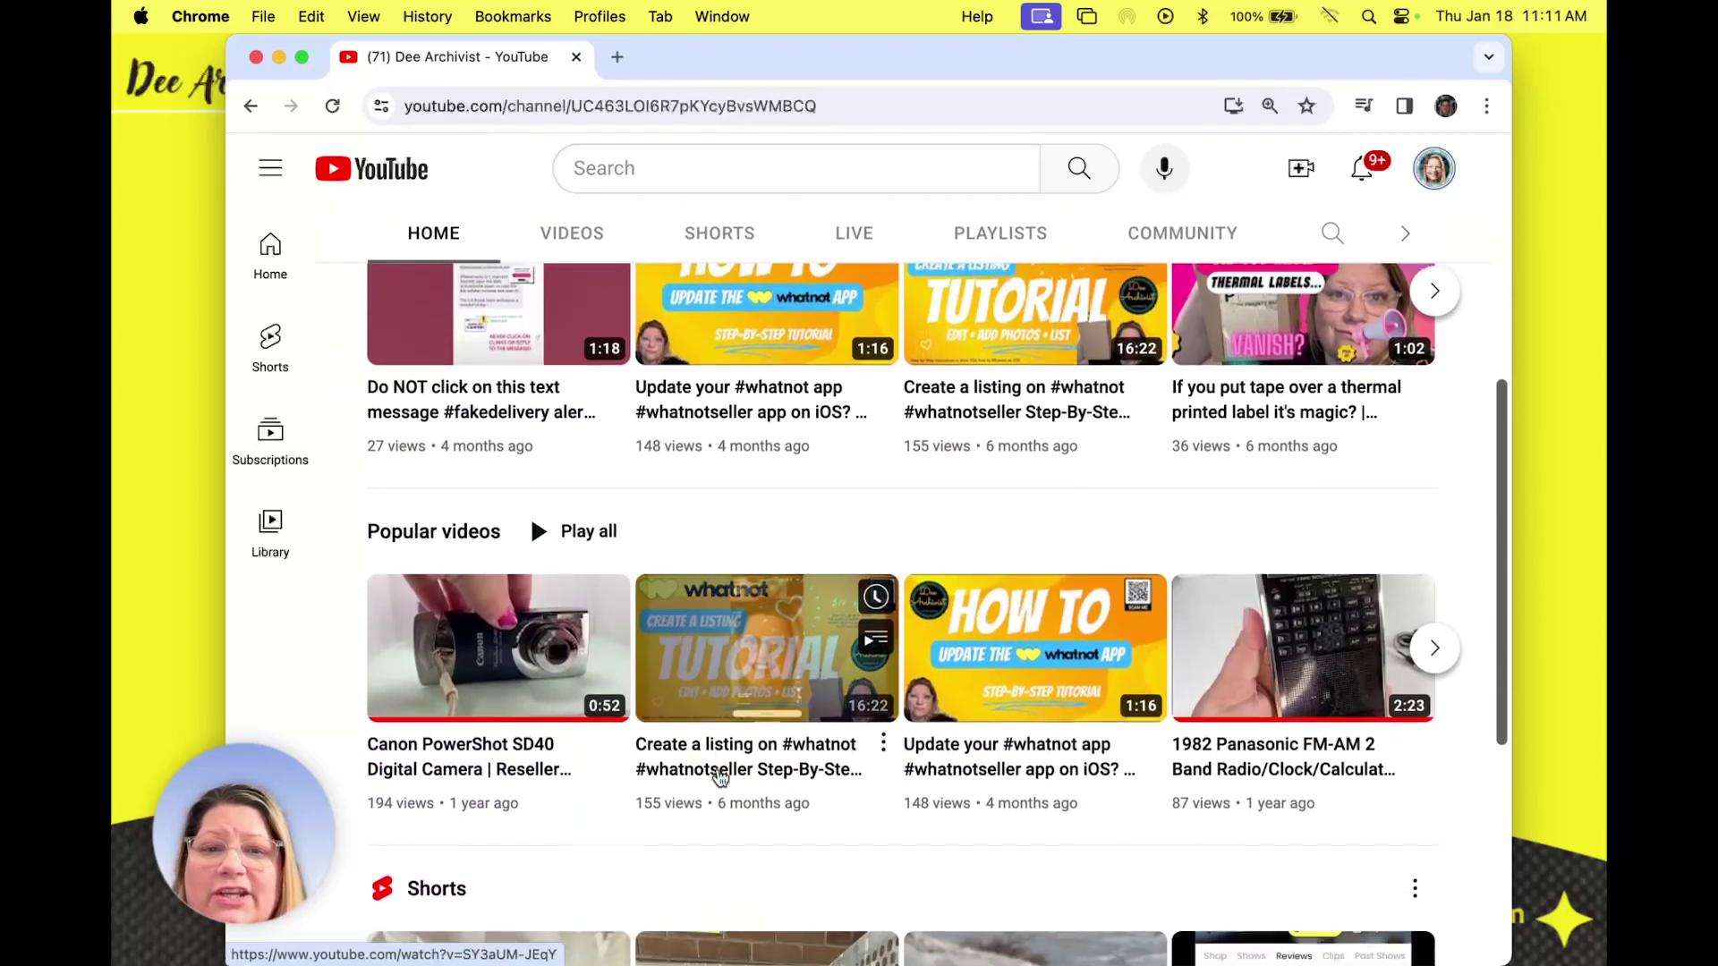
scroll(721, 777, down, 4)
scroll(720, 777, up, 10)
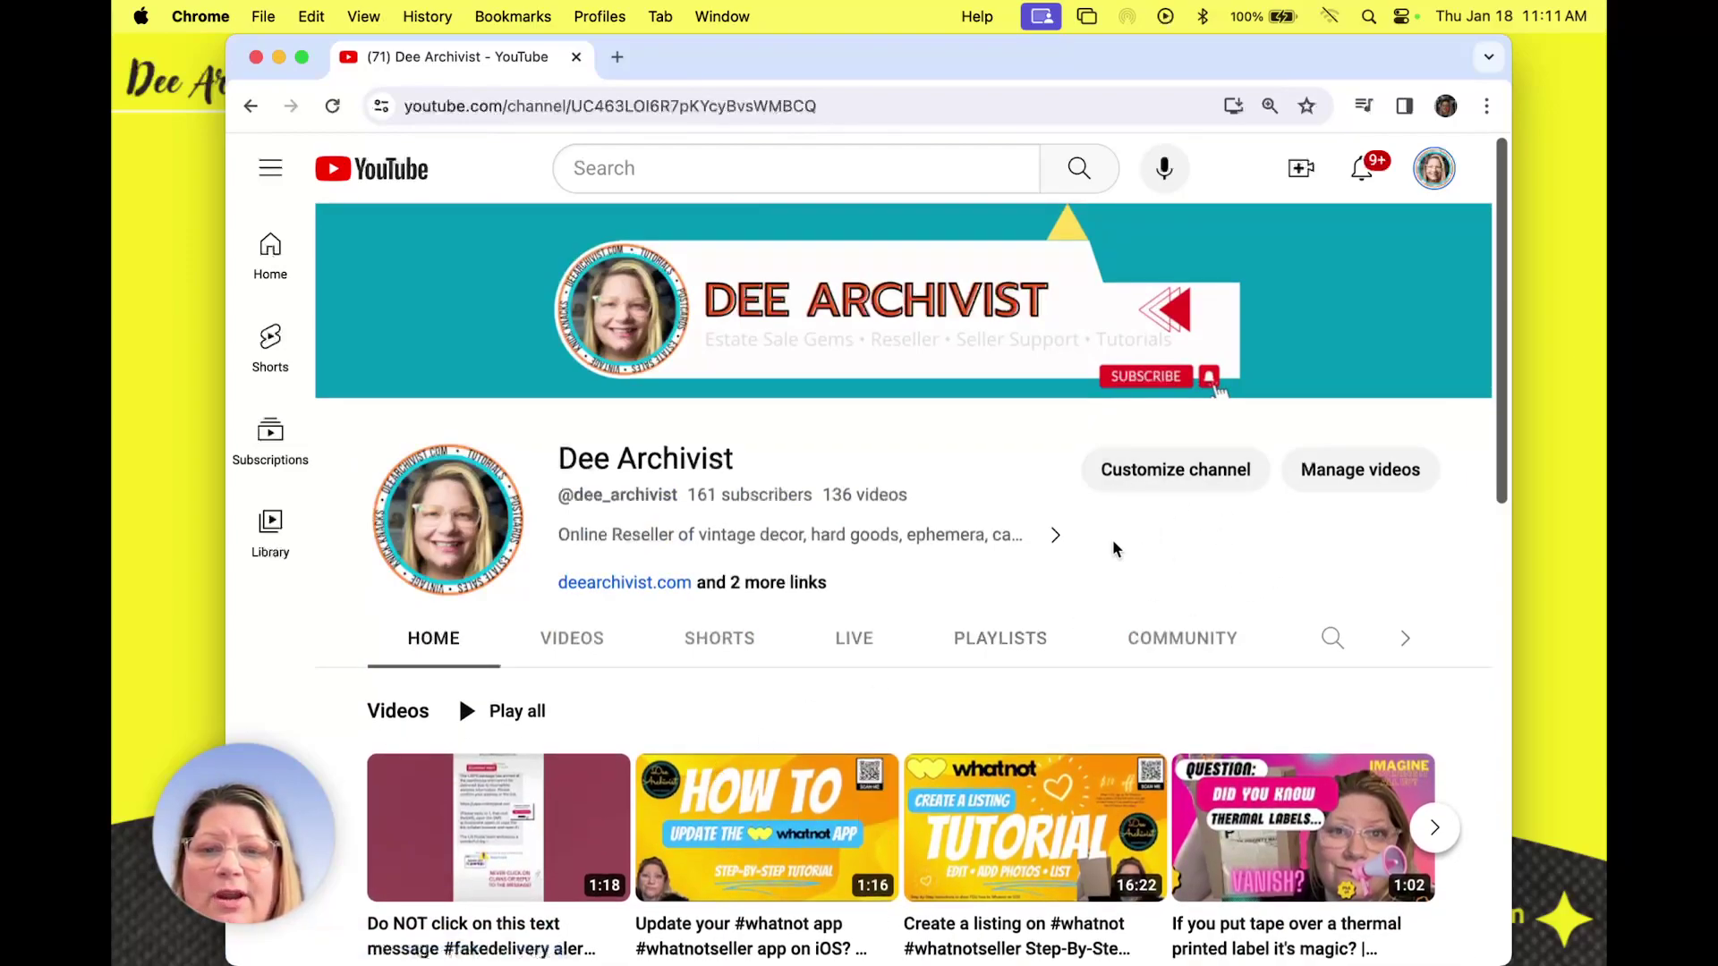
click(580, 643)
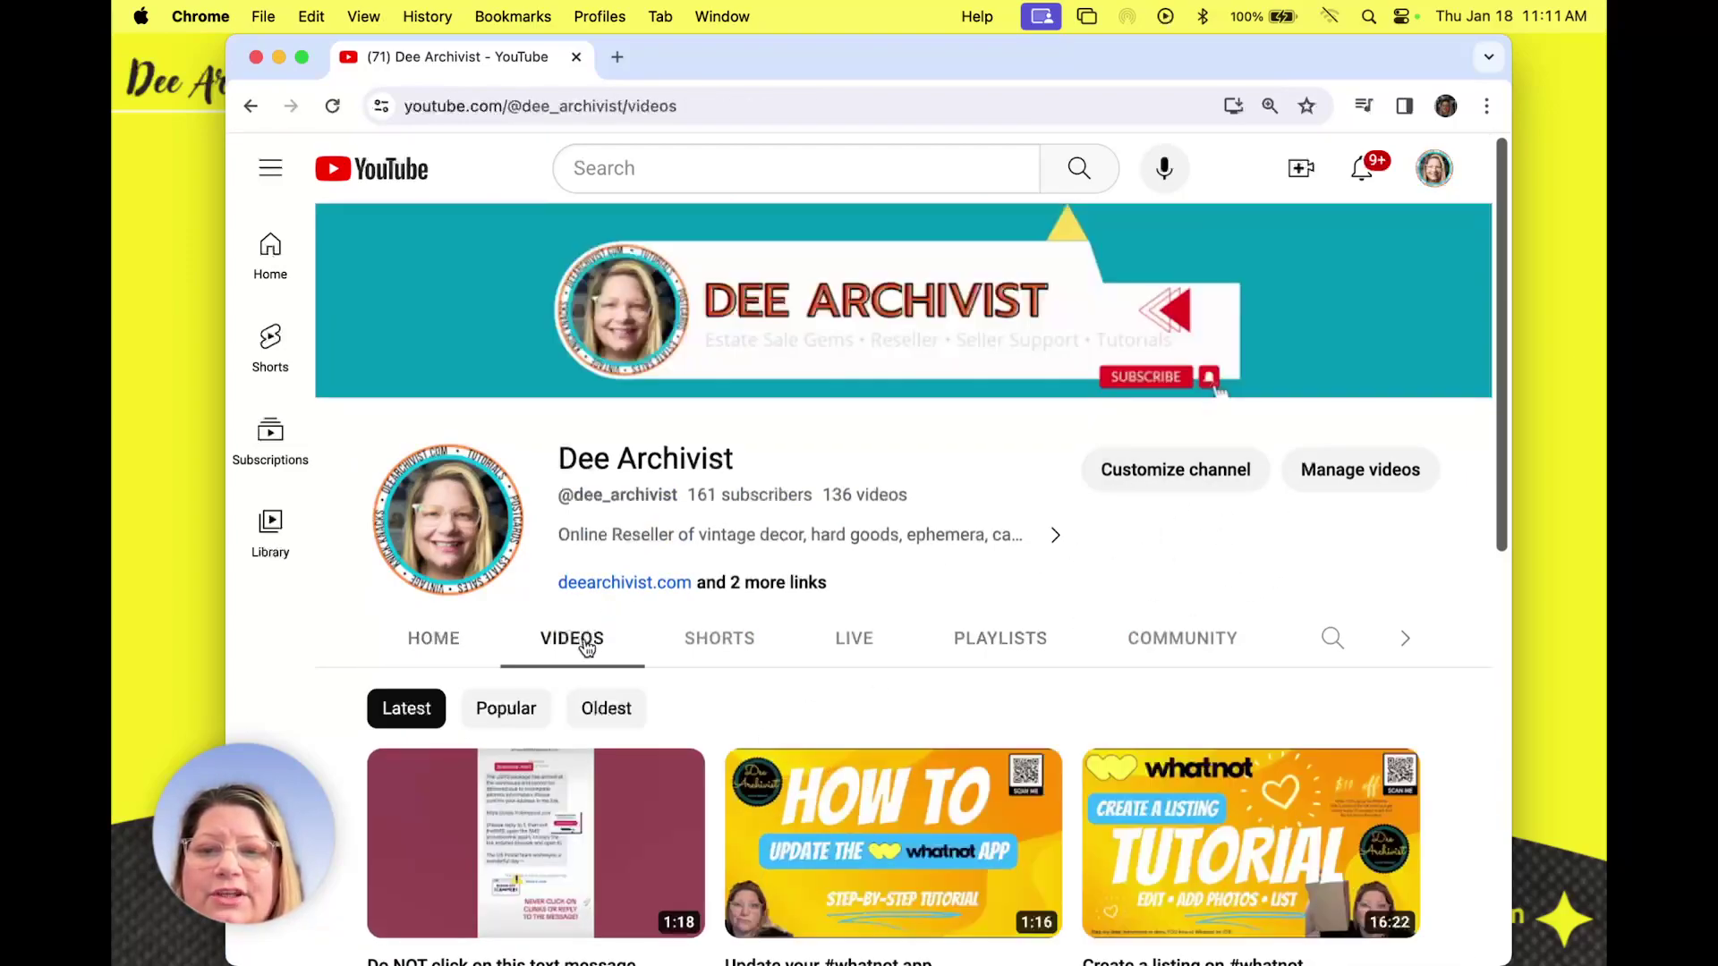
click(694, 641)
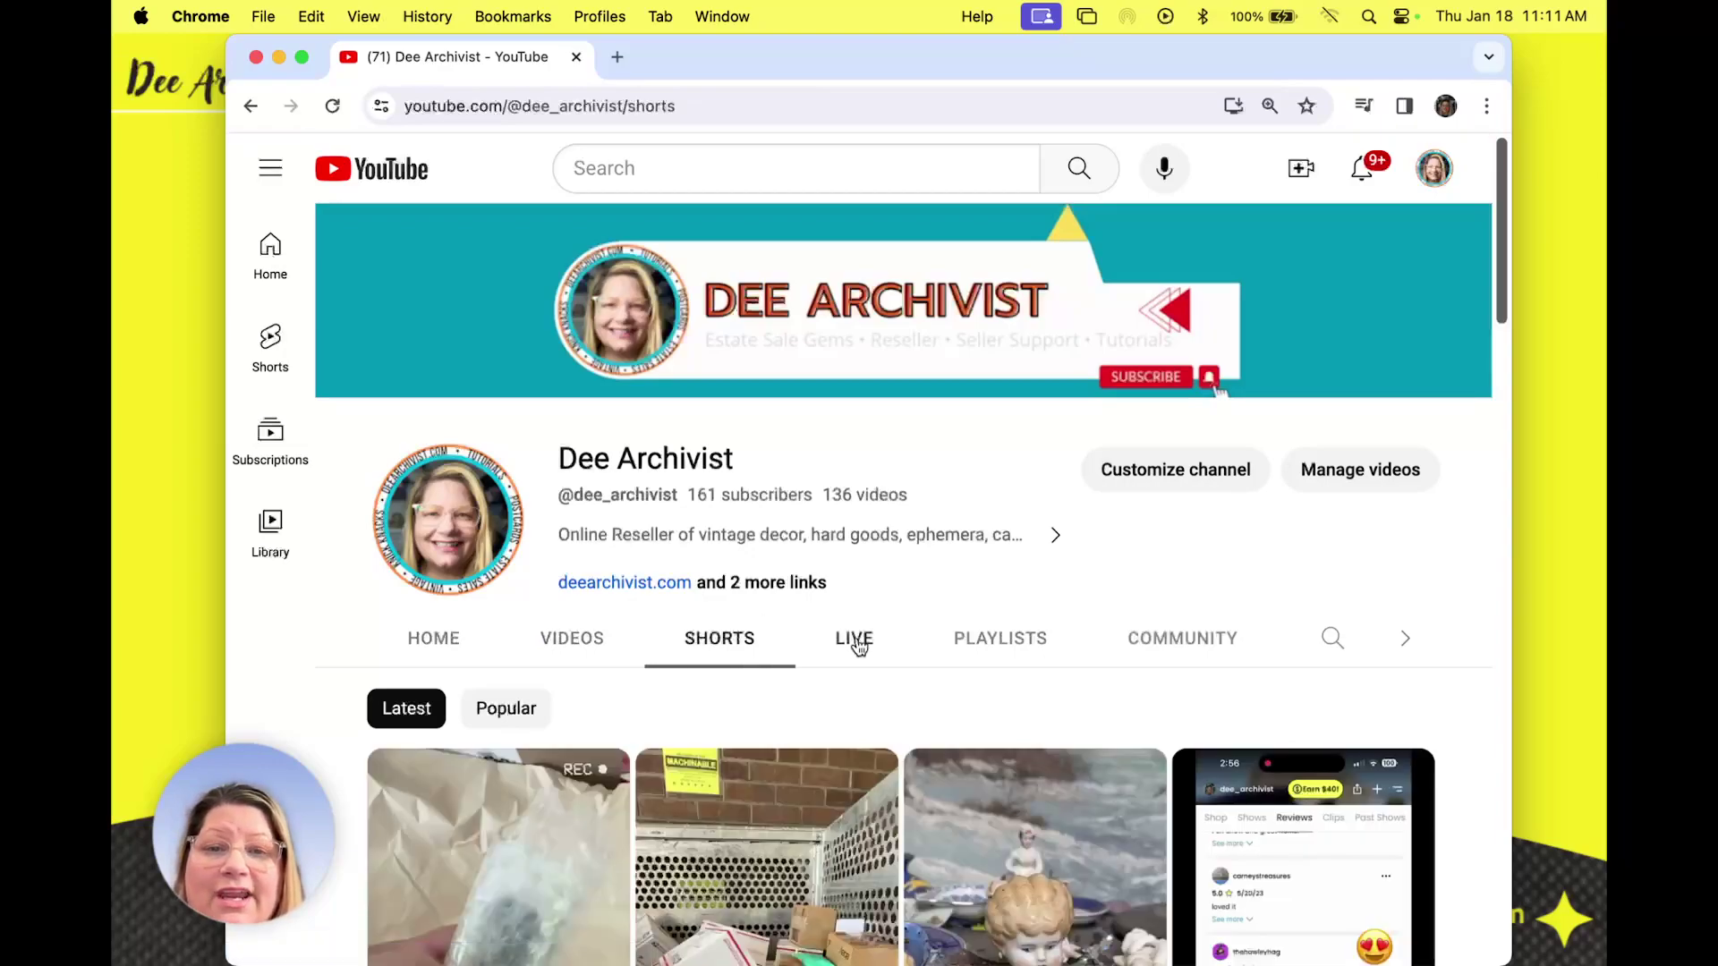
click(855, 640)
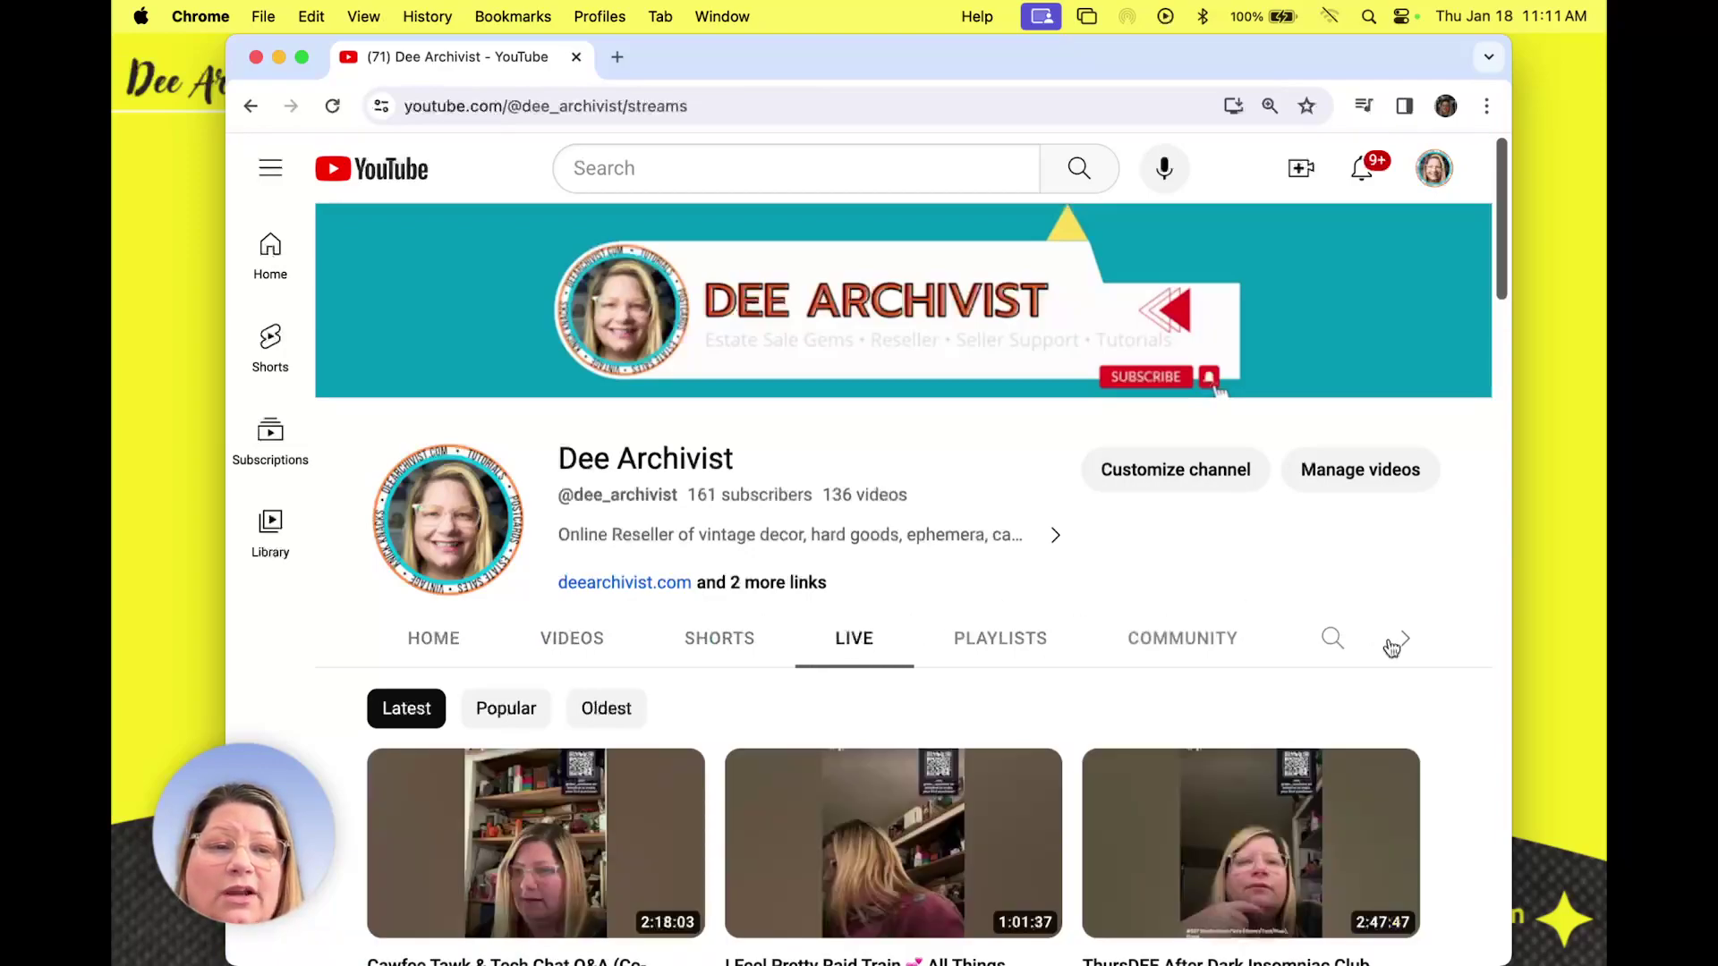
- Scroll through the channel's past live streams, then sort them oldest first
scroll(1452, 685, down, 5)
scroll(1452, 687, down, 10)
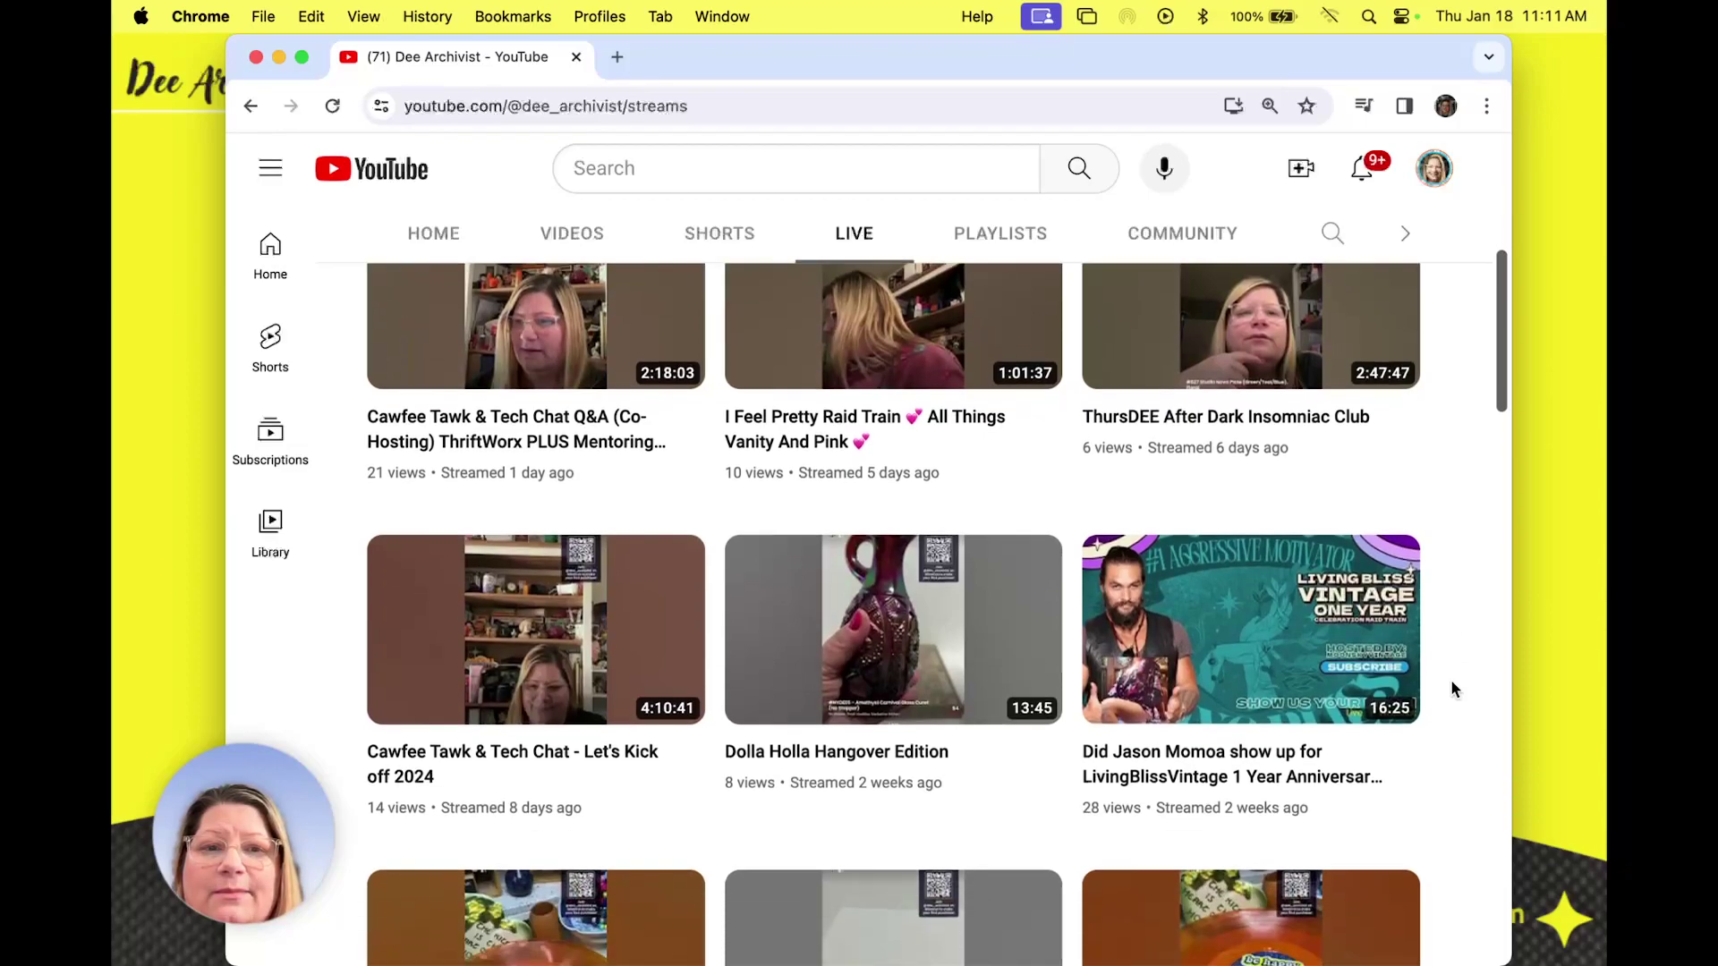
scroll(1452, 688, down, 15)
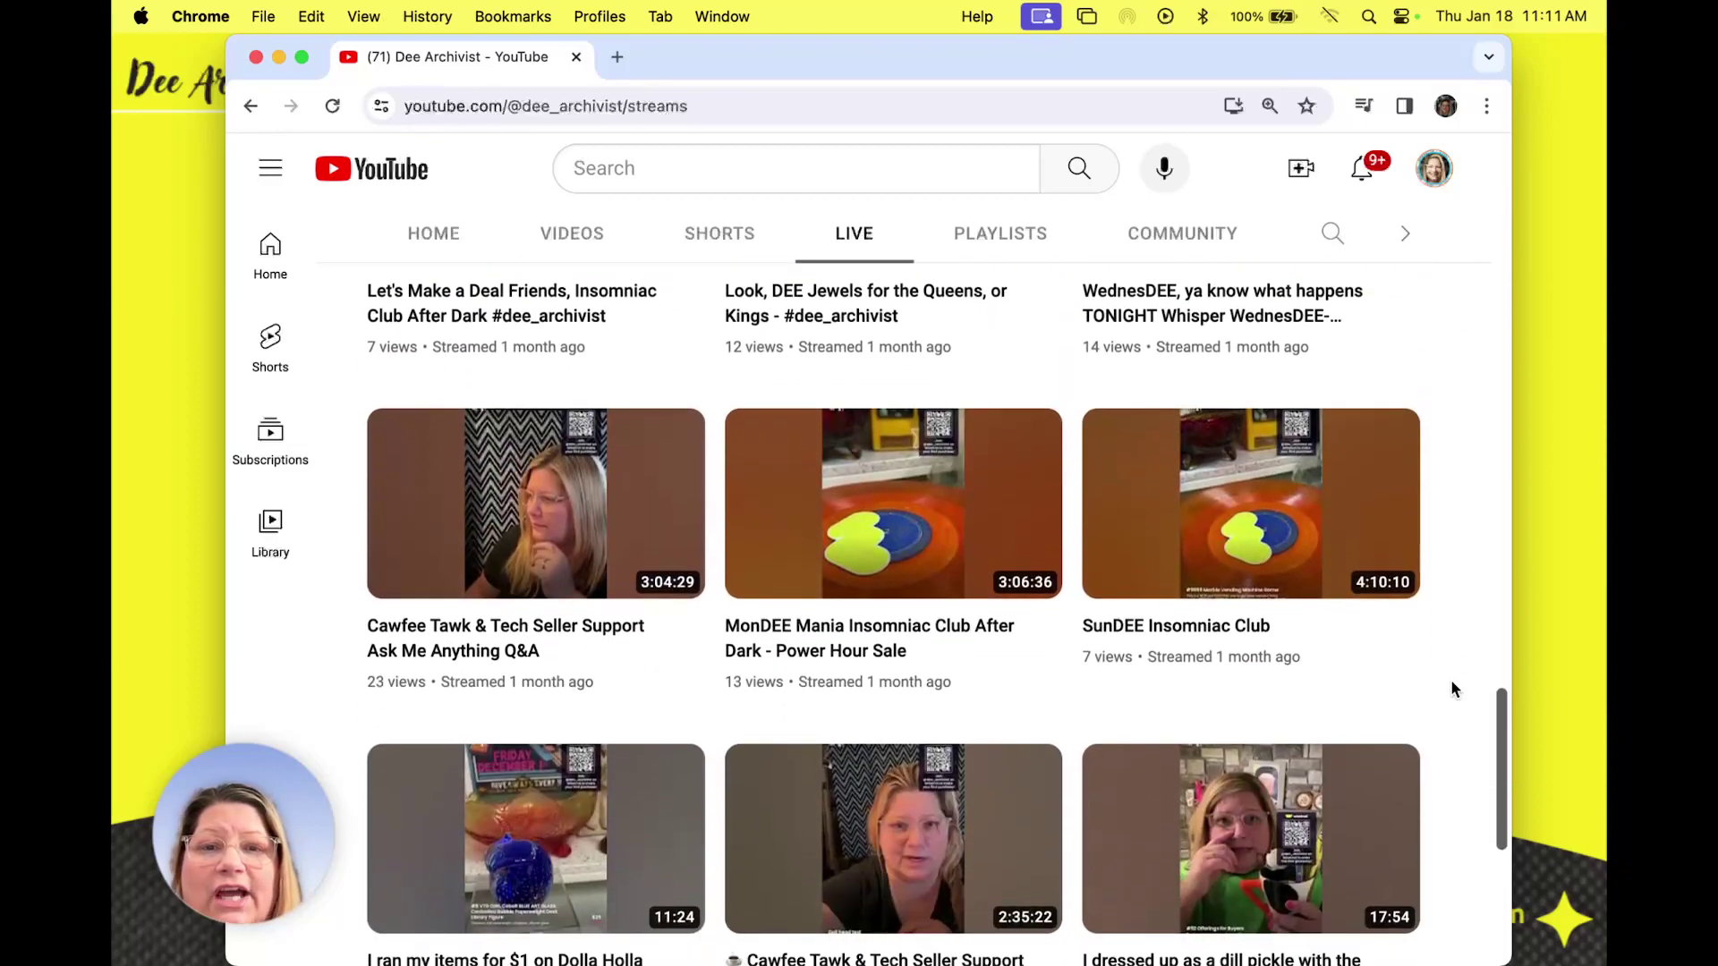
scroll(1452, 688, down, 10)
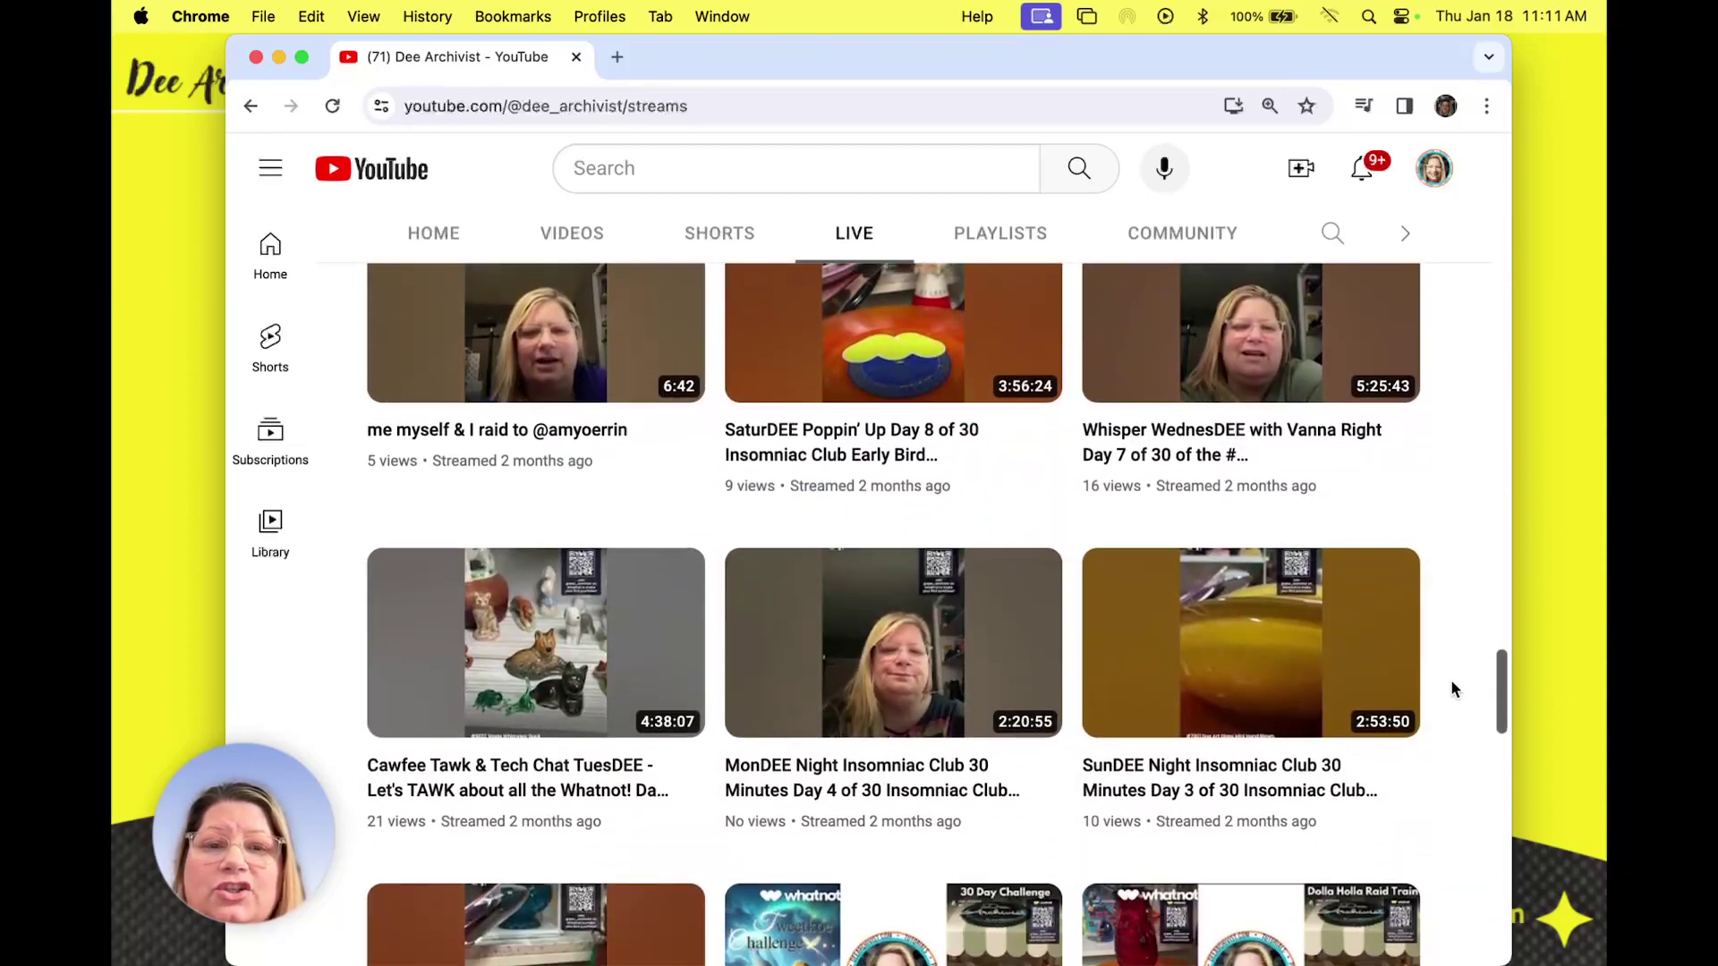
scroll(1451, 688, down, 15)
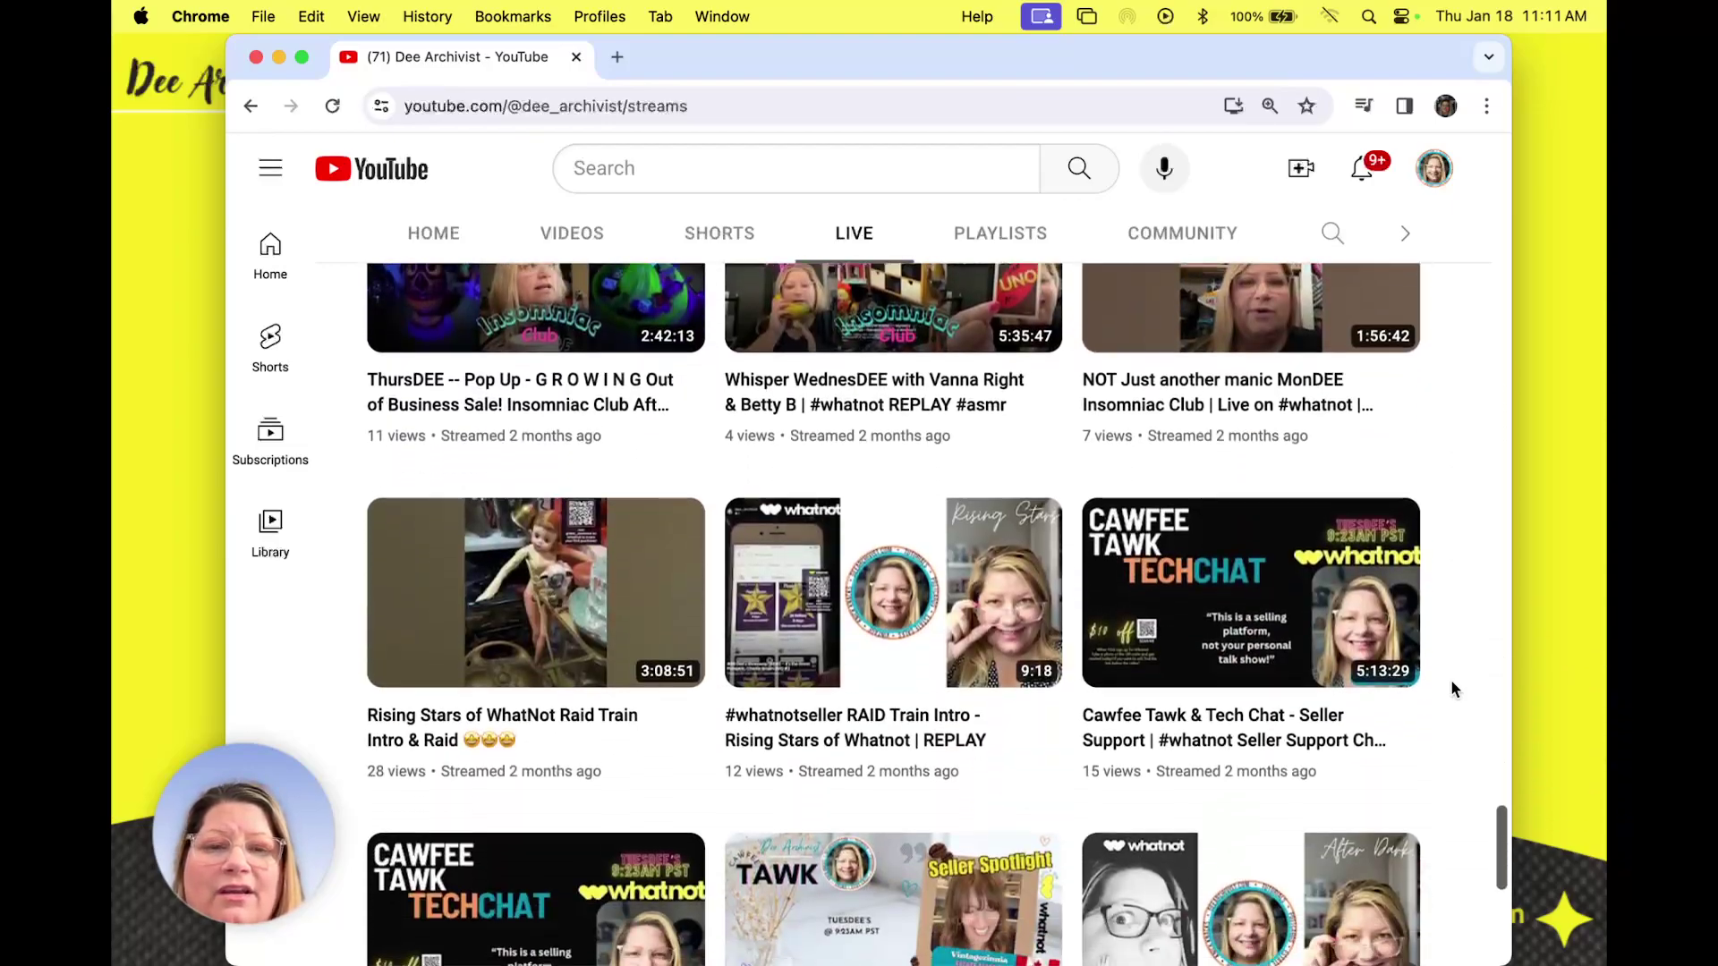
scroll(1451, 688, down, 15)
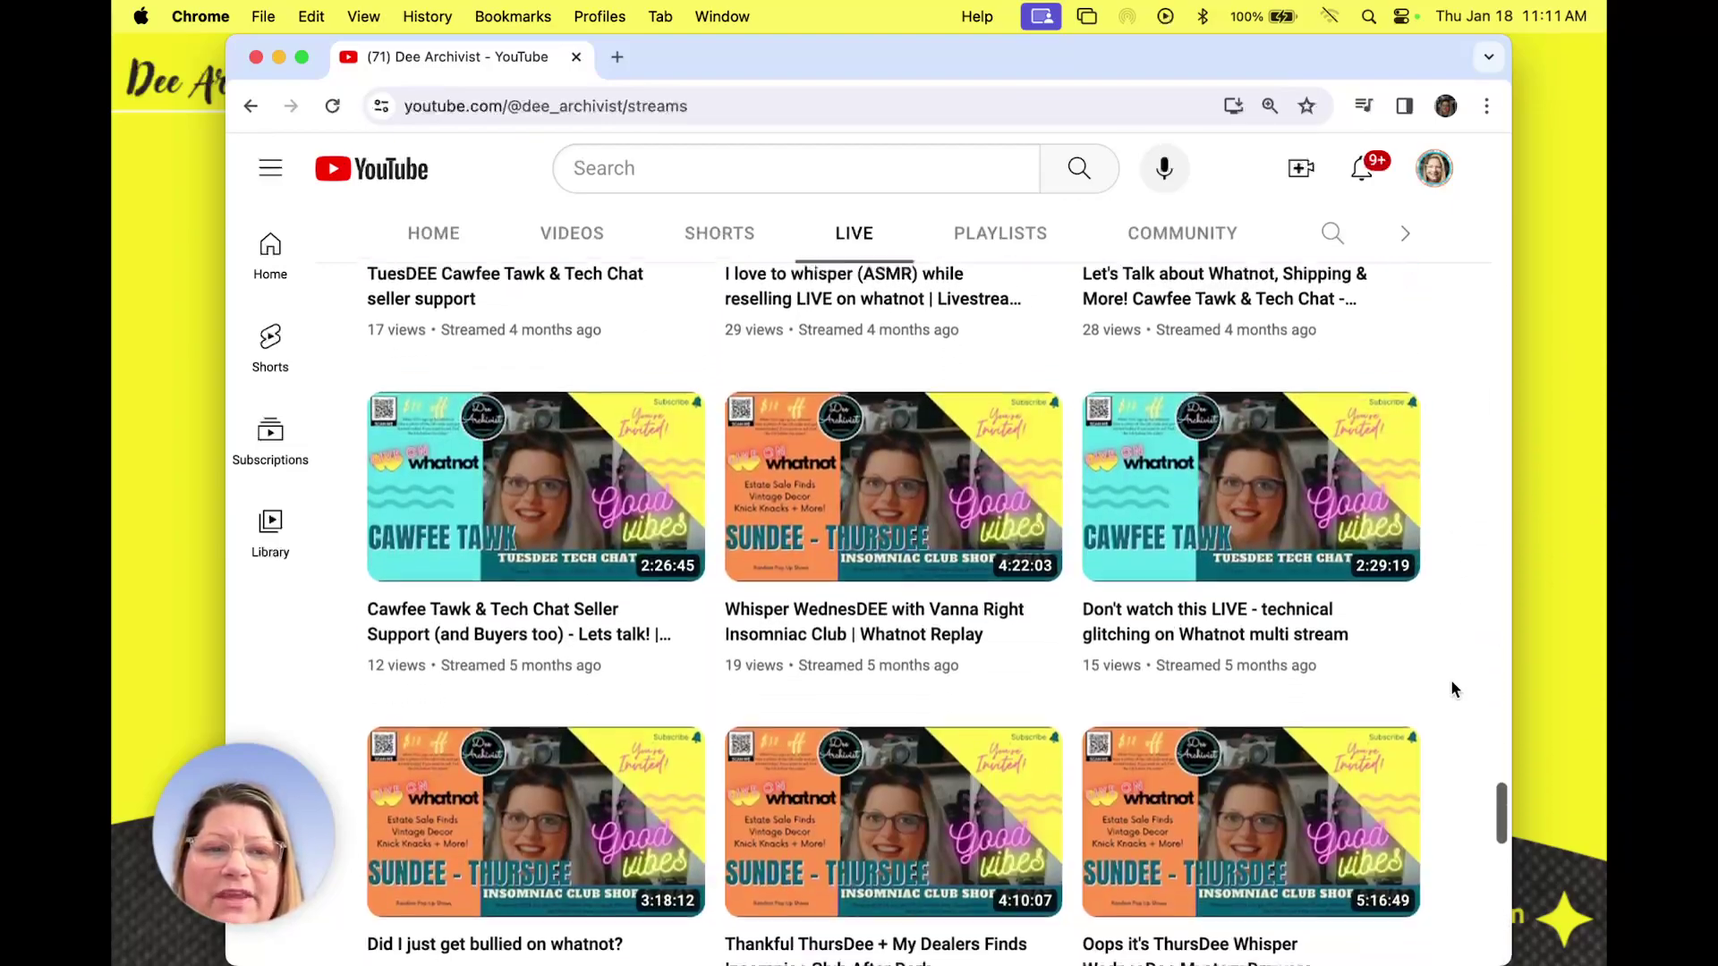
scroll(1452, 688, down, 3)
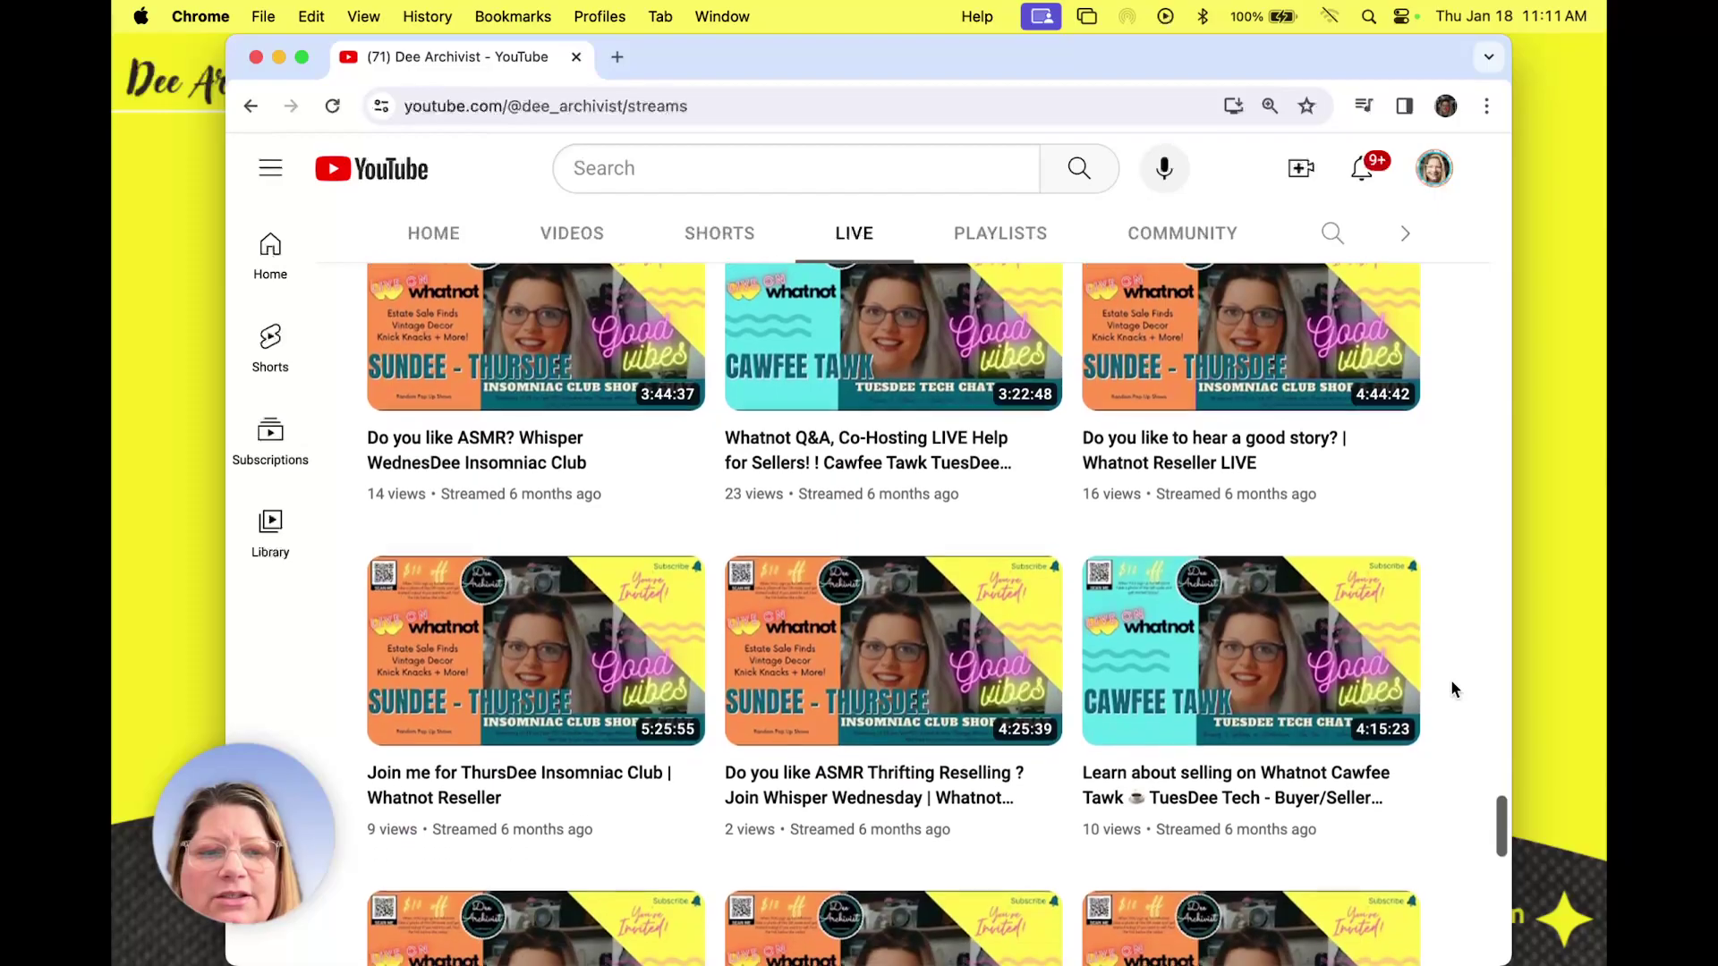
scroll(1452, 688, up, 20)
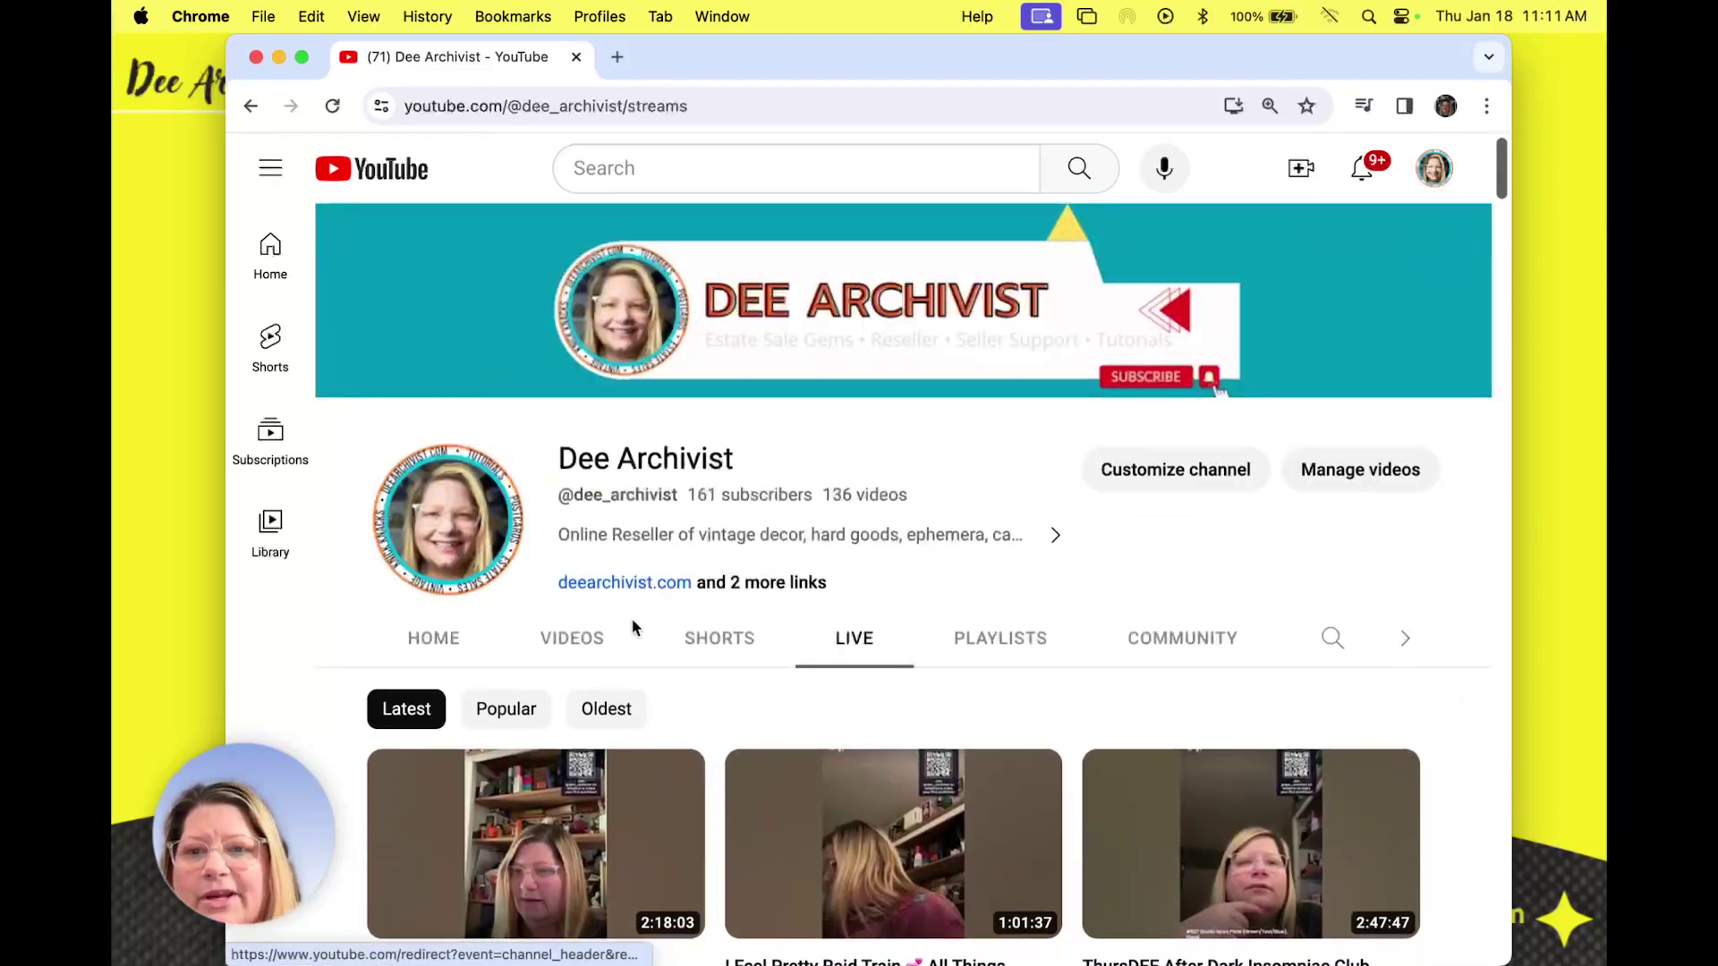
click(605, 709)
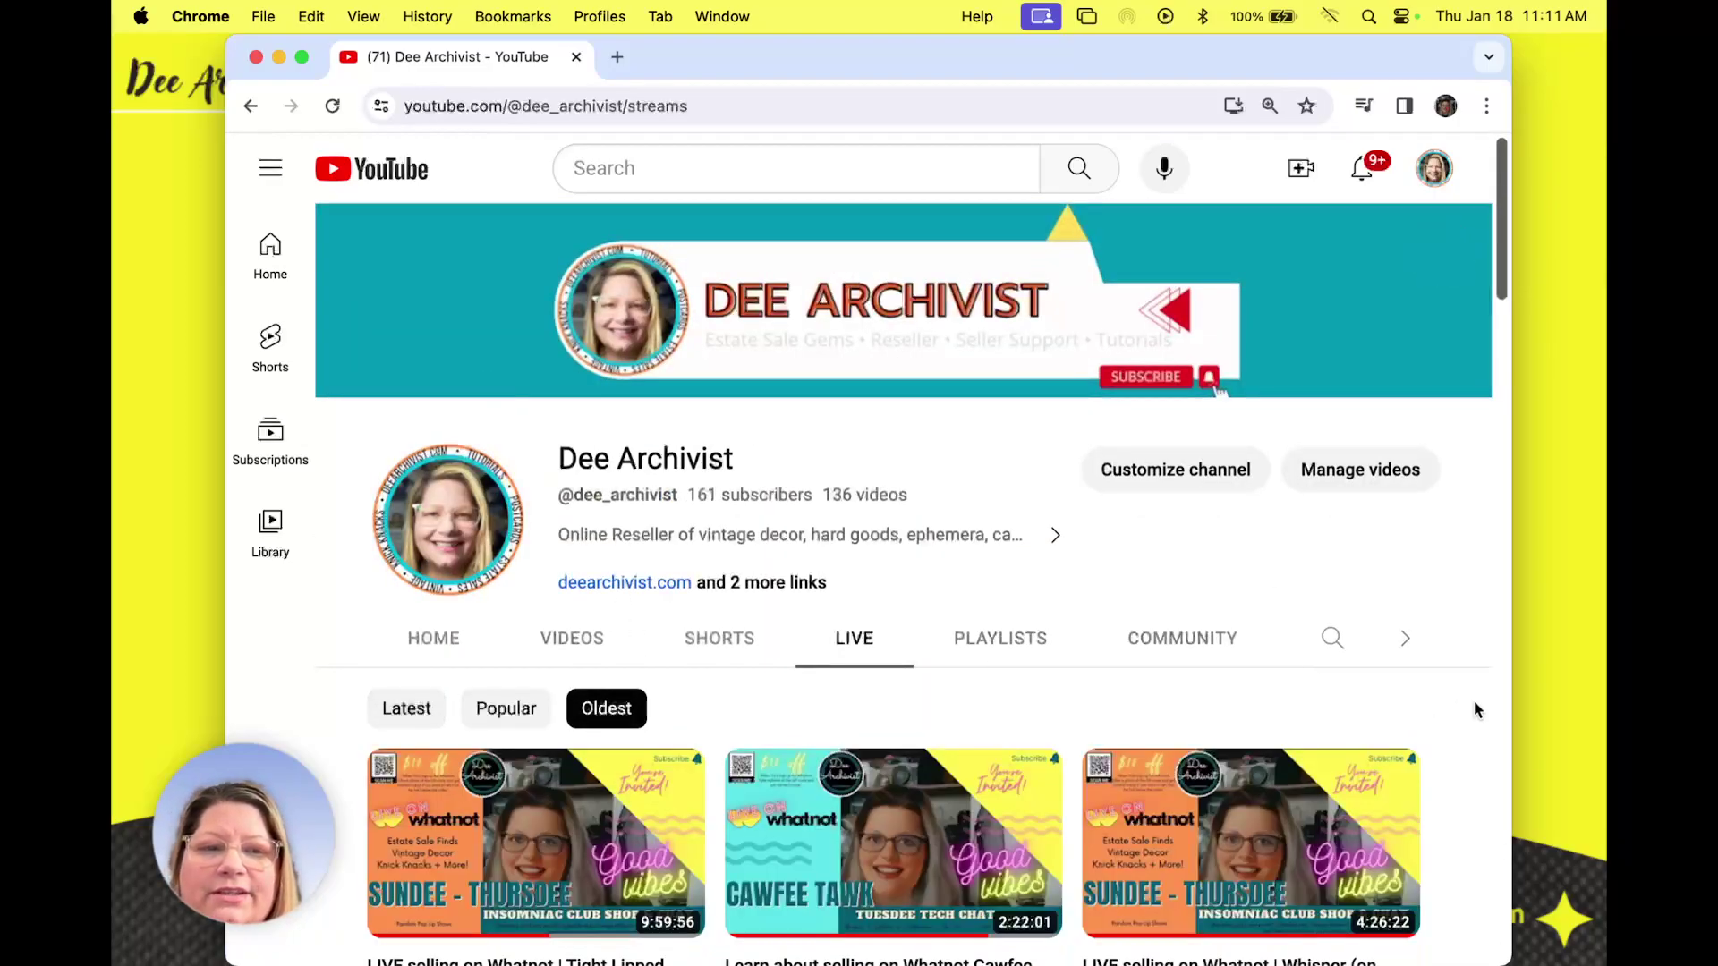
scroll(1477, 710, down, 4)
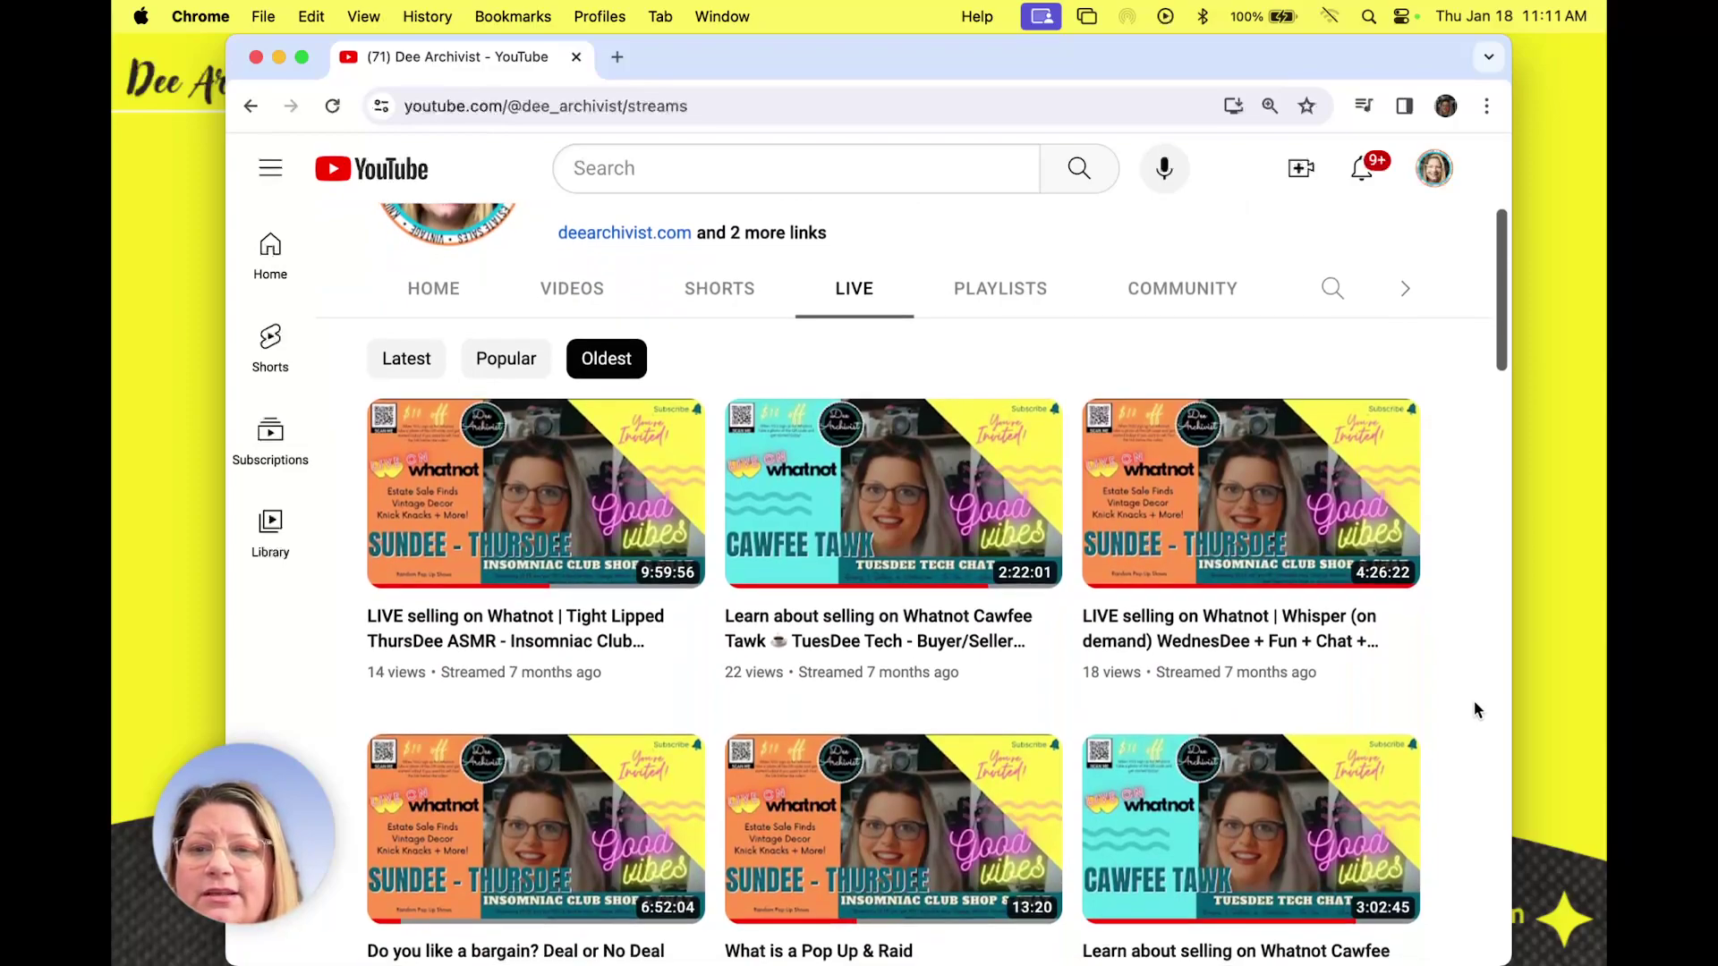
scroll(1477, 709, up, 2)
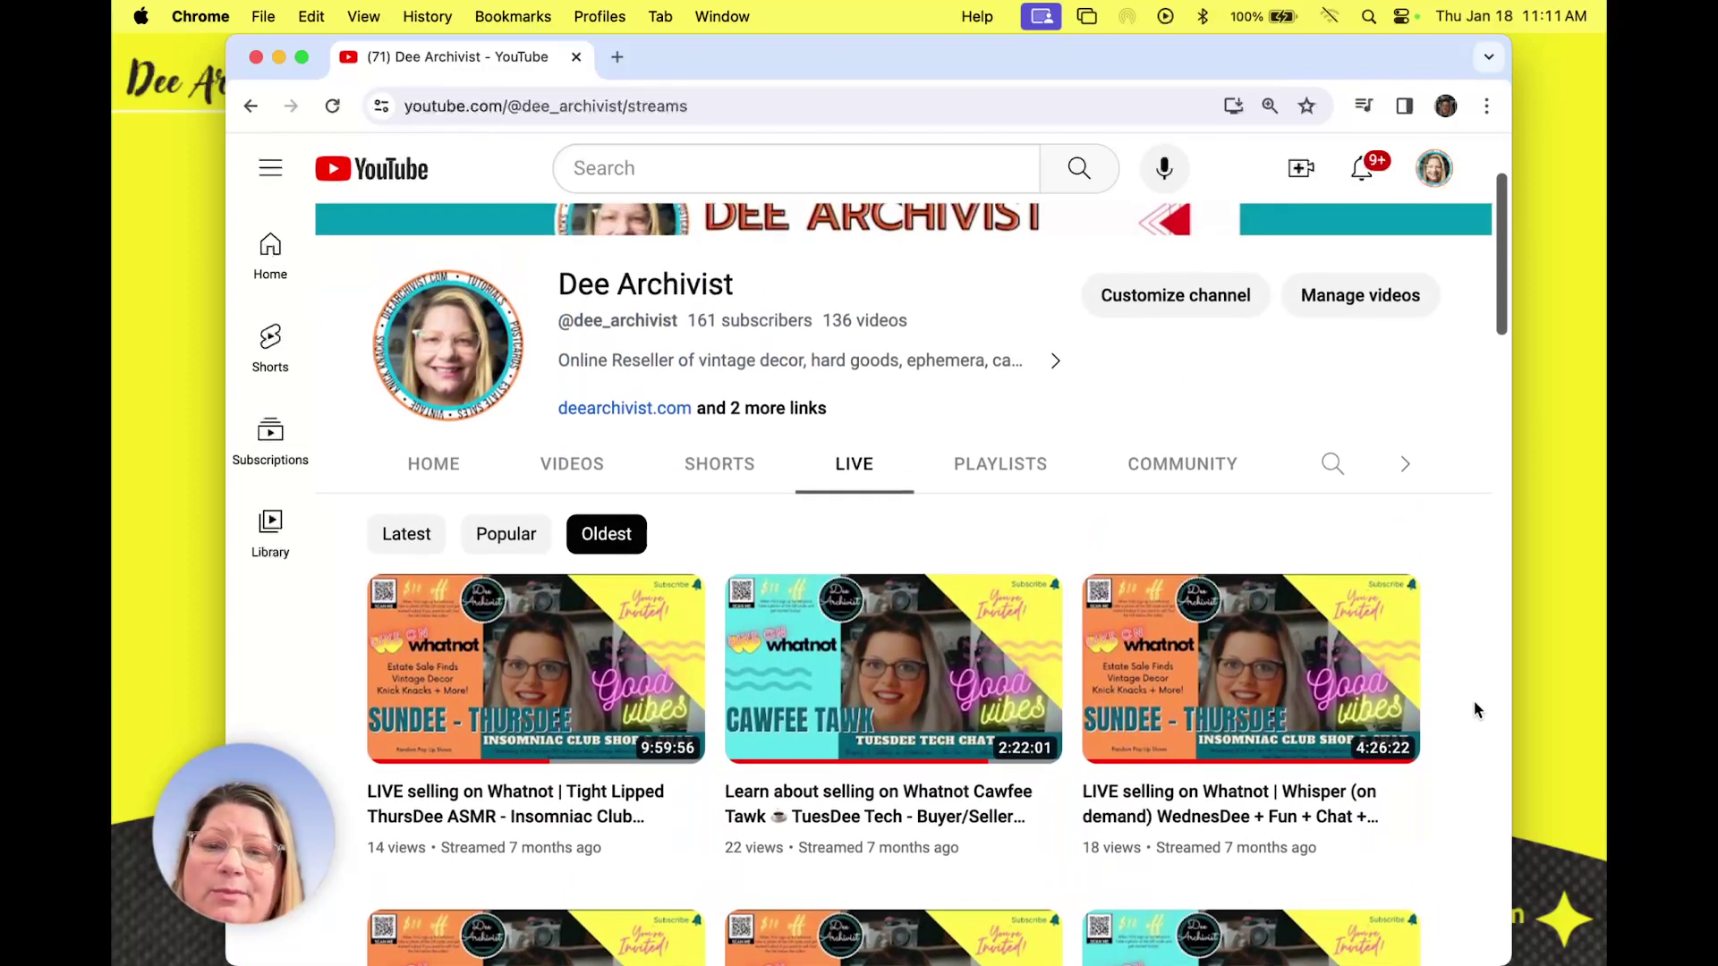
- Cycle the stream list through Popular, Latest and Oldest, end on Latest, and reopen LIVE
click(507, 531)
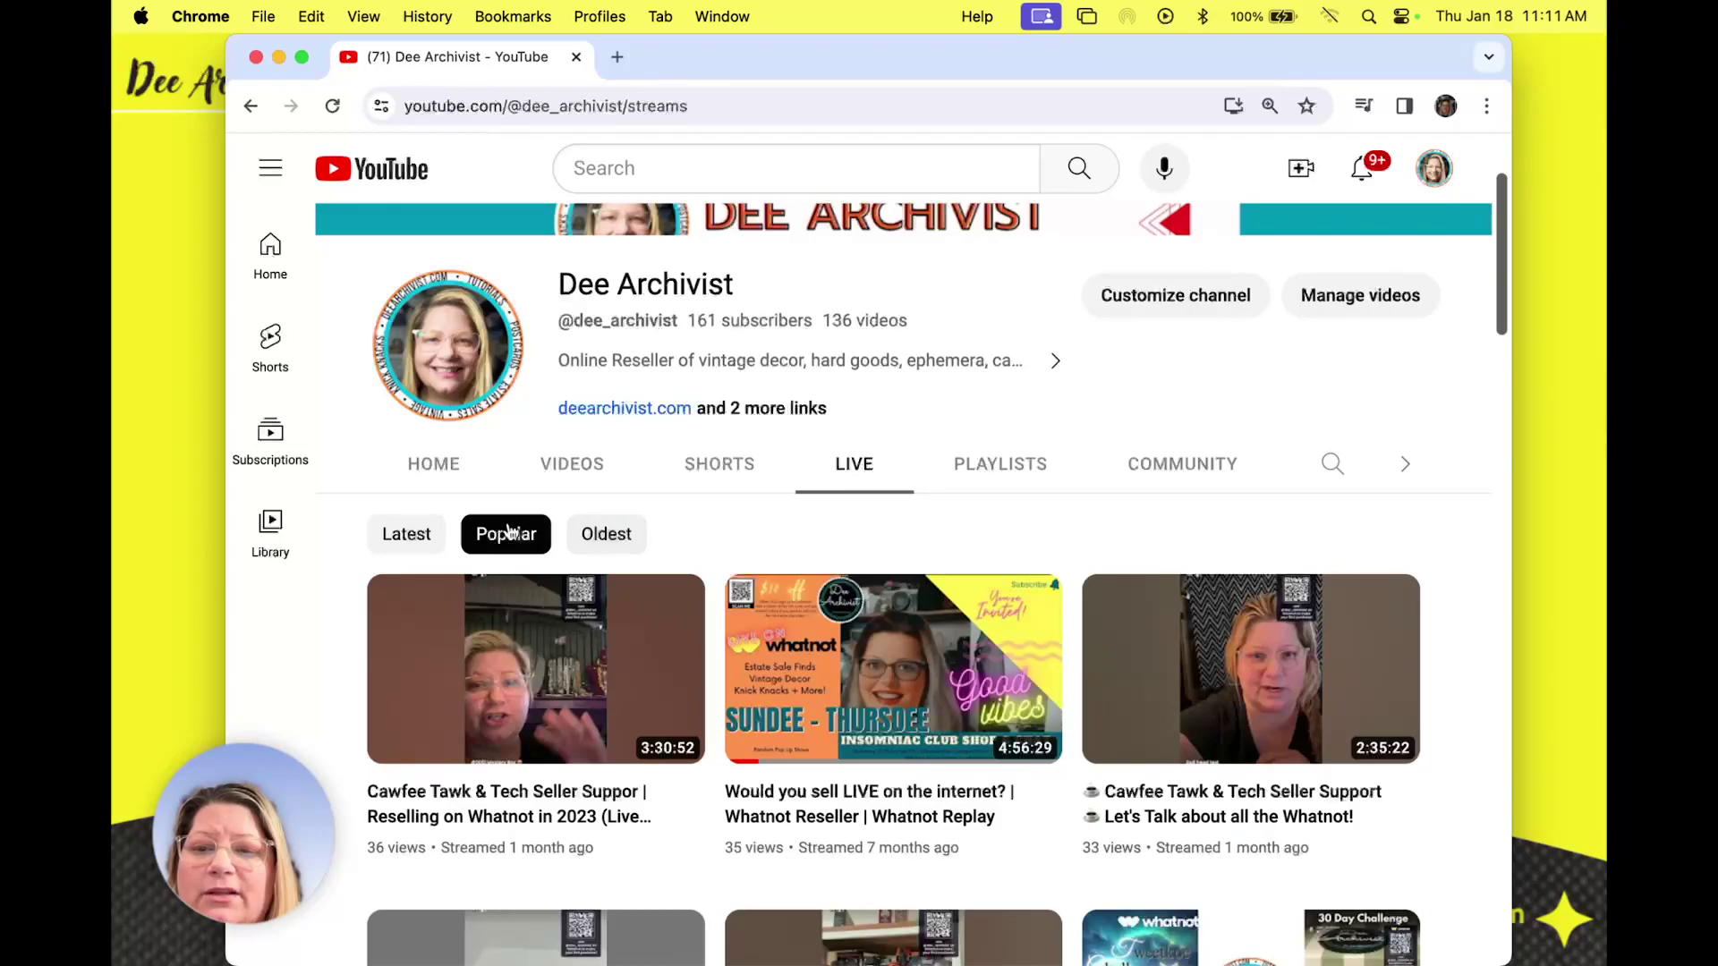
click(414, 537)
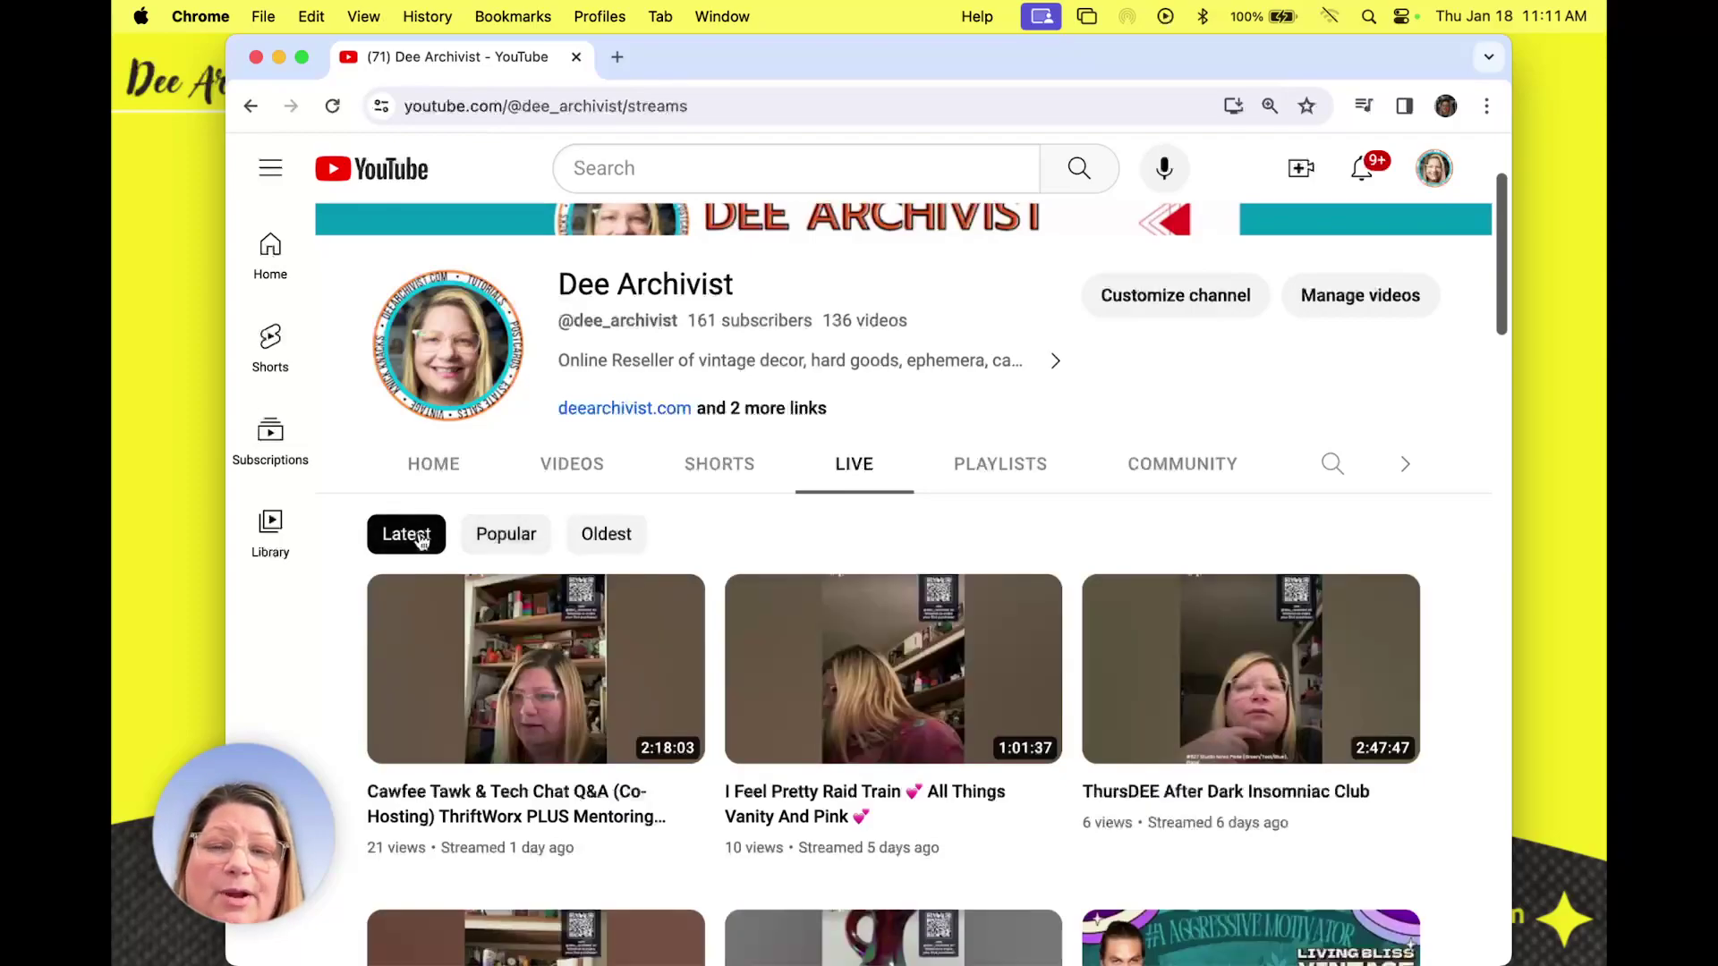
click(609, 535)
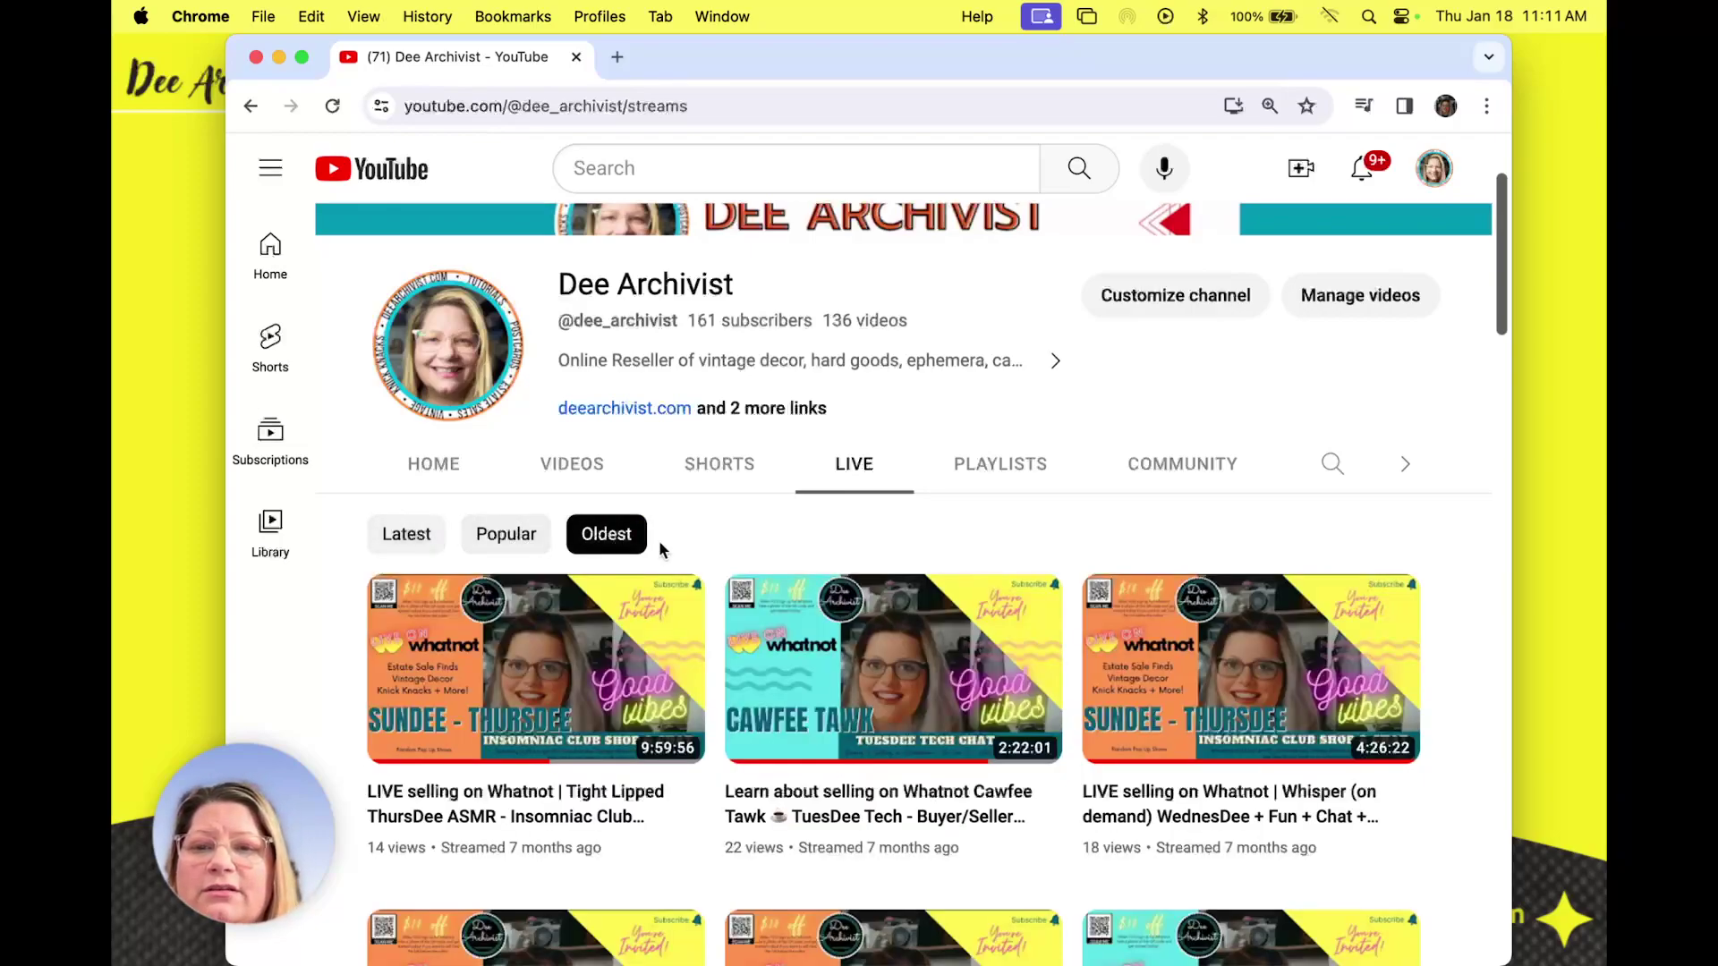
click(388, 527)
scroll(1182, 663, down, 8)
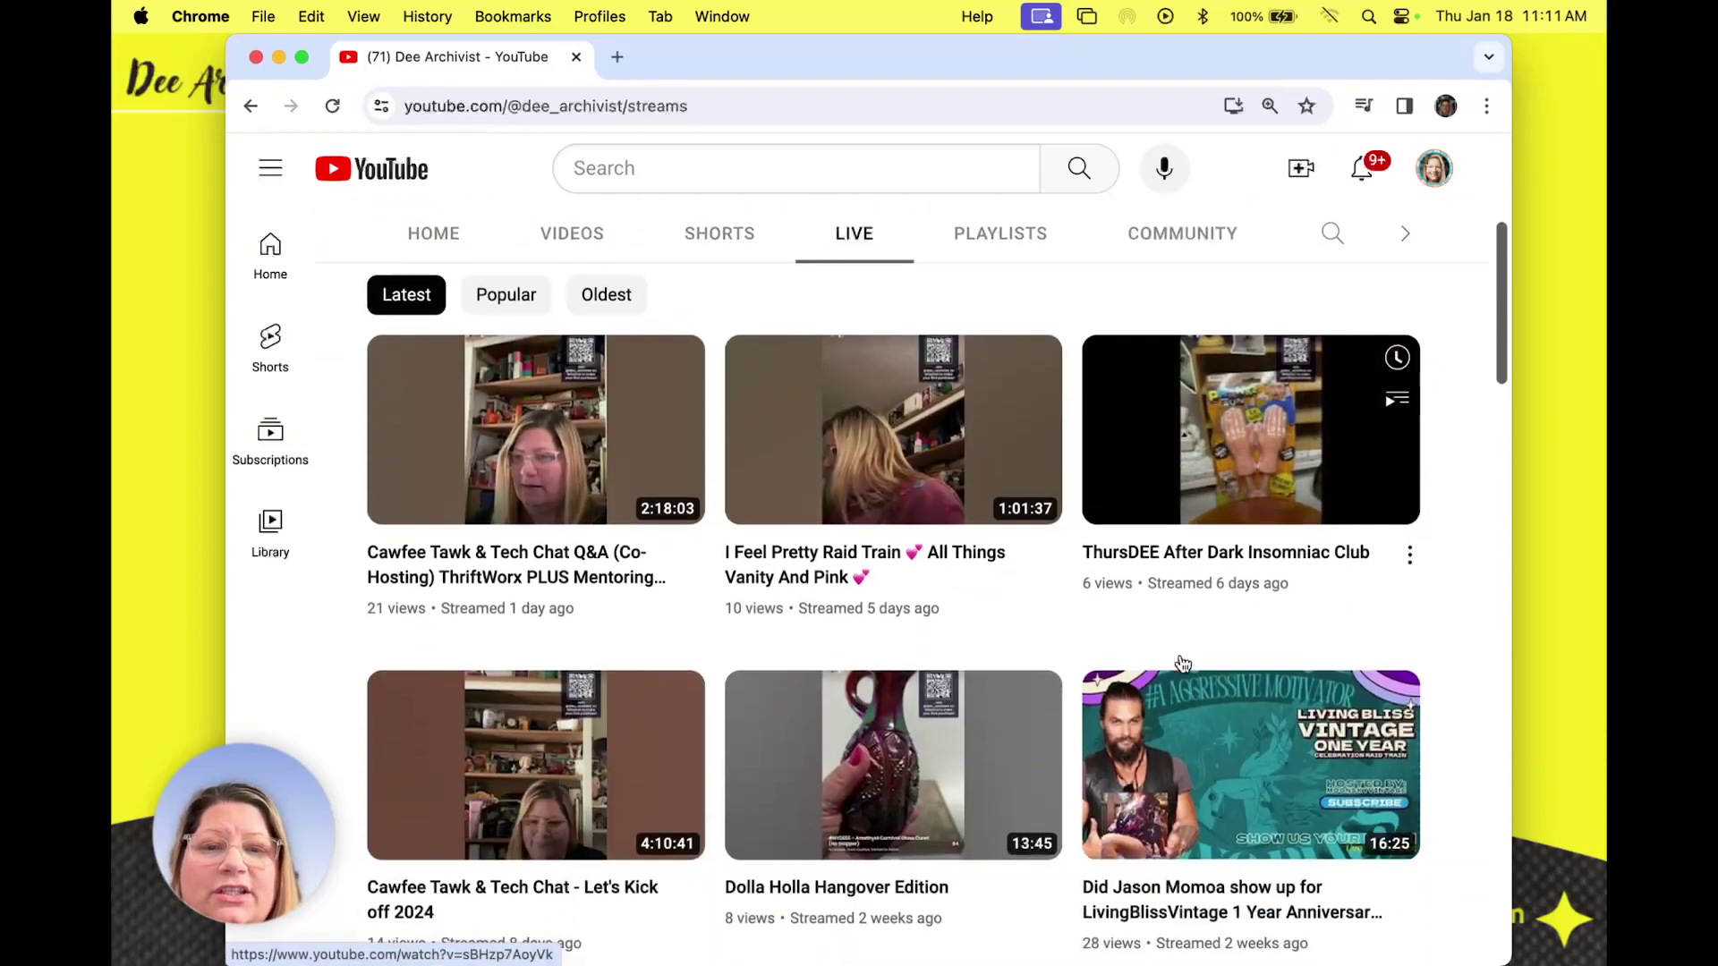
scroll(1182, 662, up, 3)
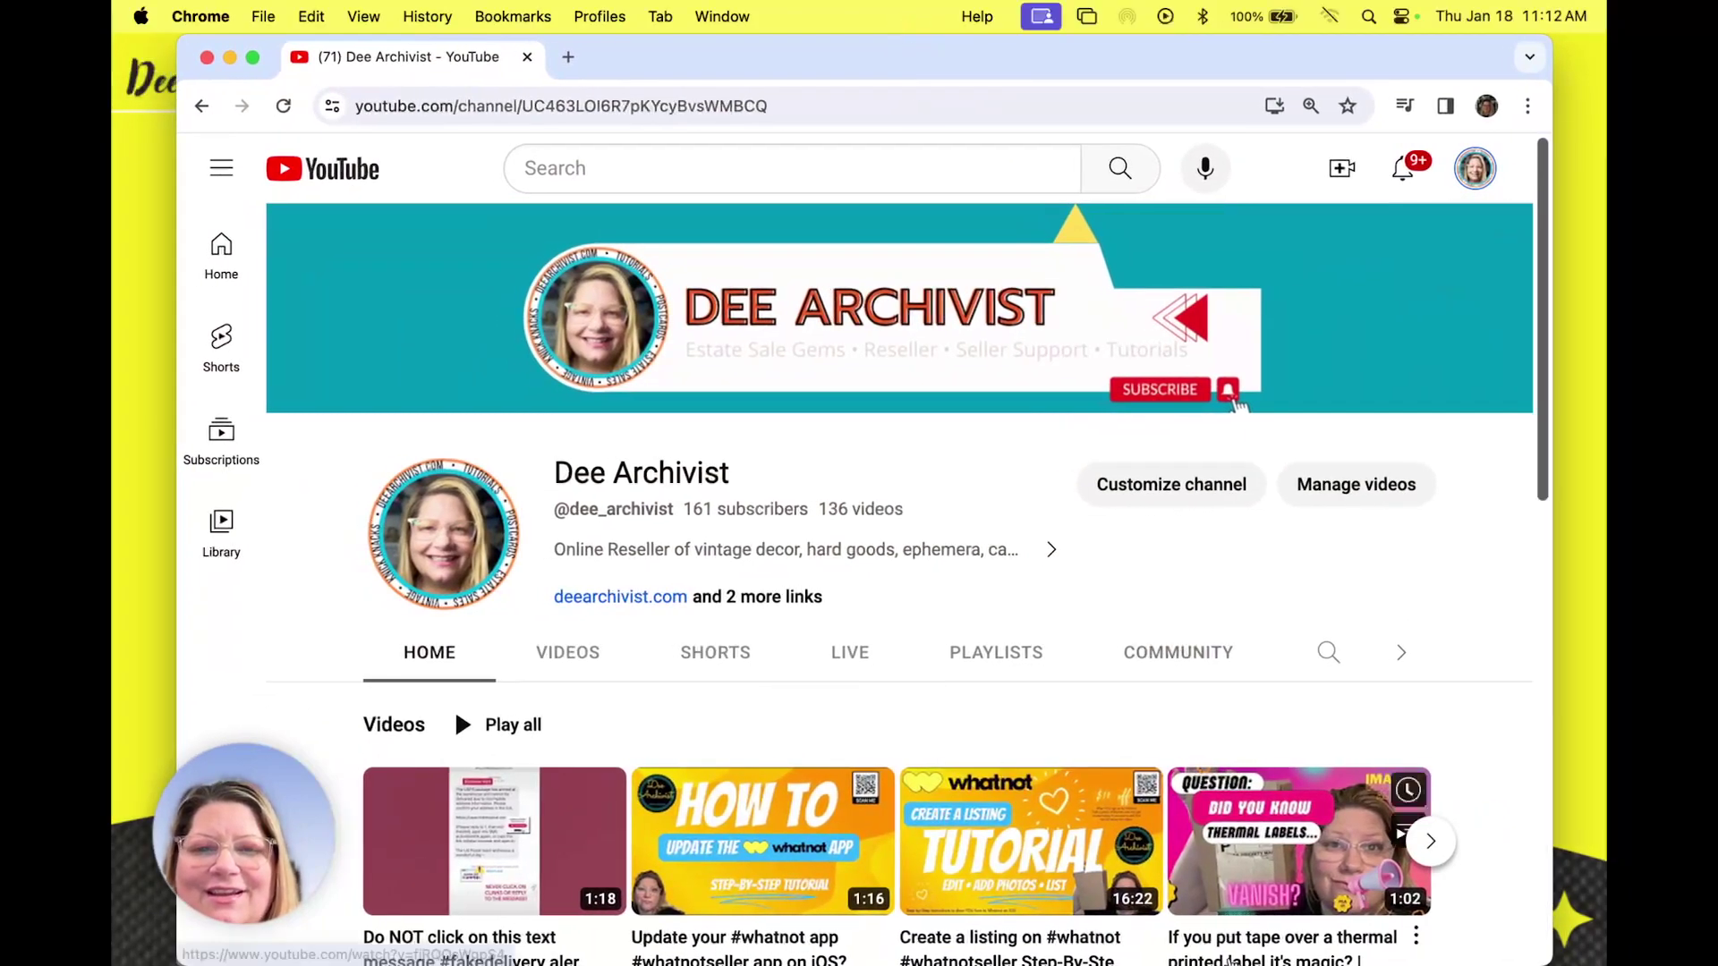
click(849, 652)
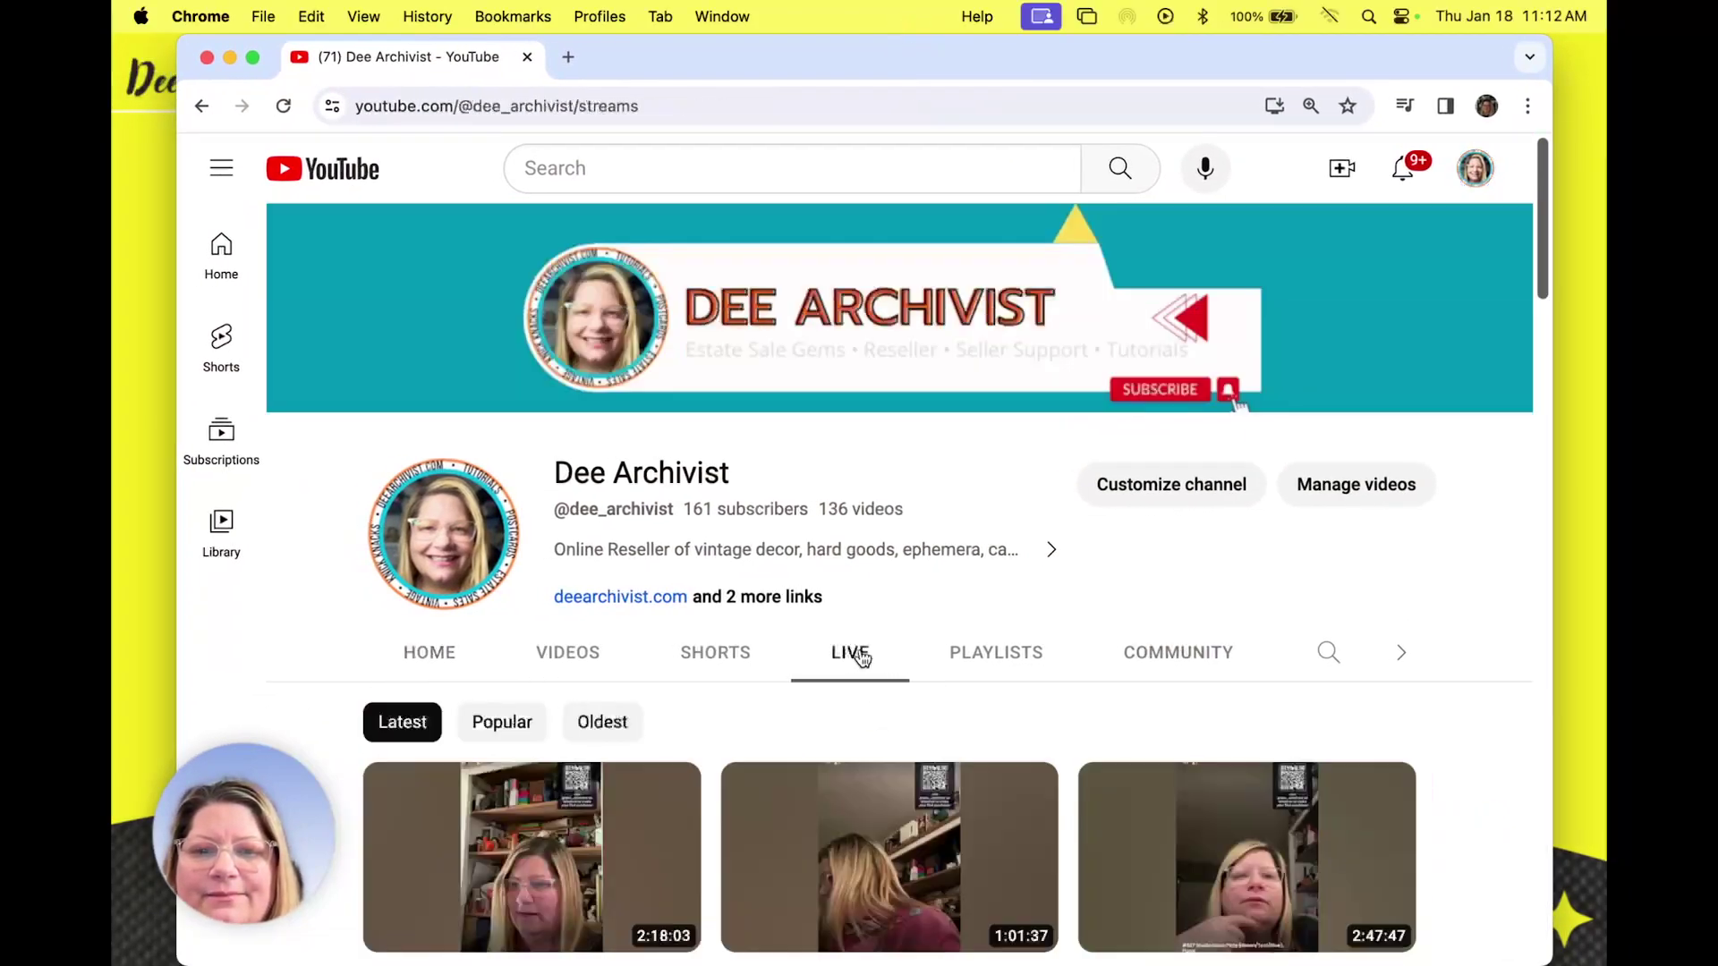
scroll(913, 639, down, 2)
scroll(980, 625, down, 3)
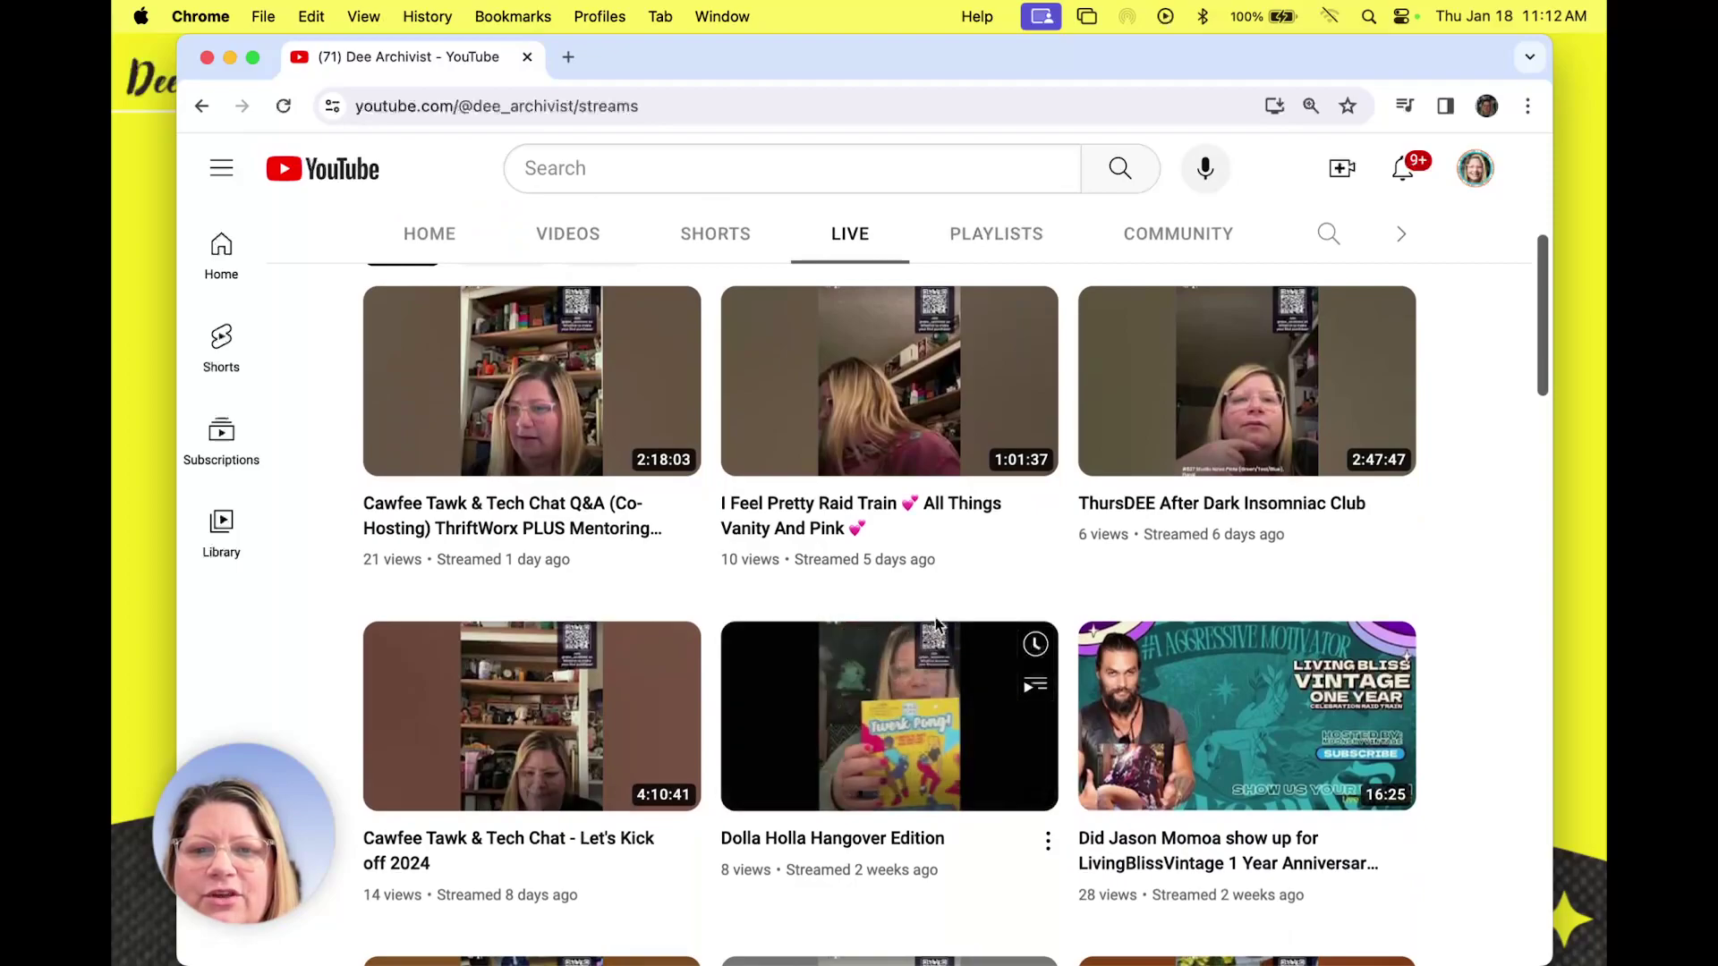
- Open the Jason Momoa anniversary stream replay and view it full-window to check the Whatnot QR overlay
click(1253, 680)
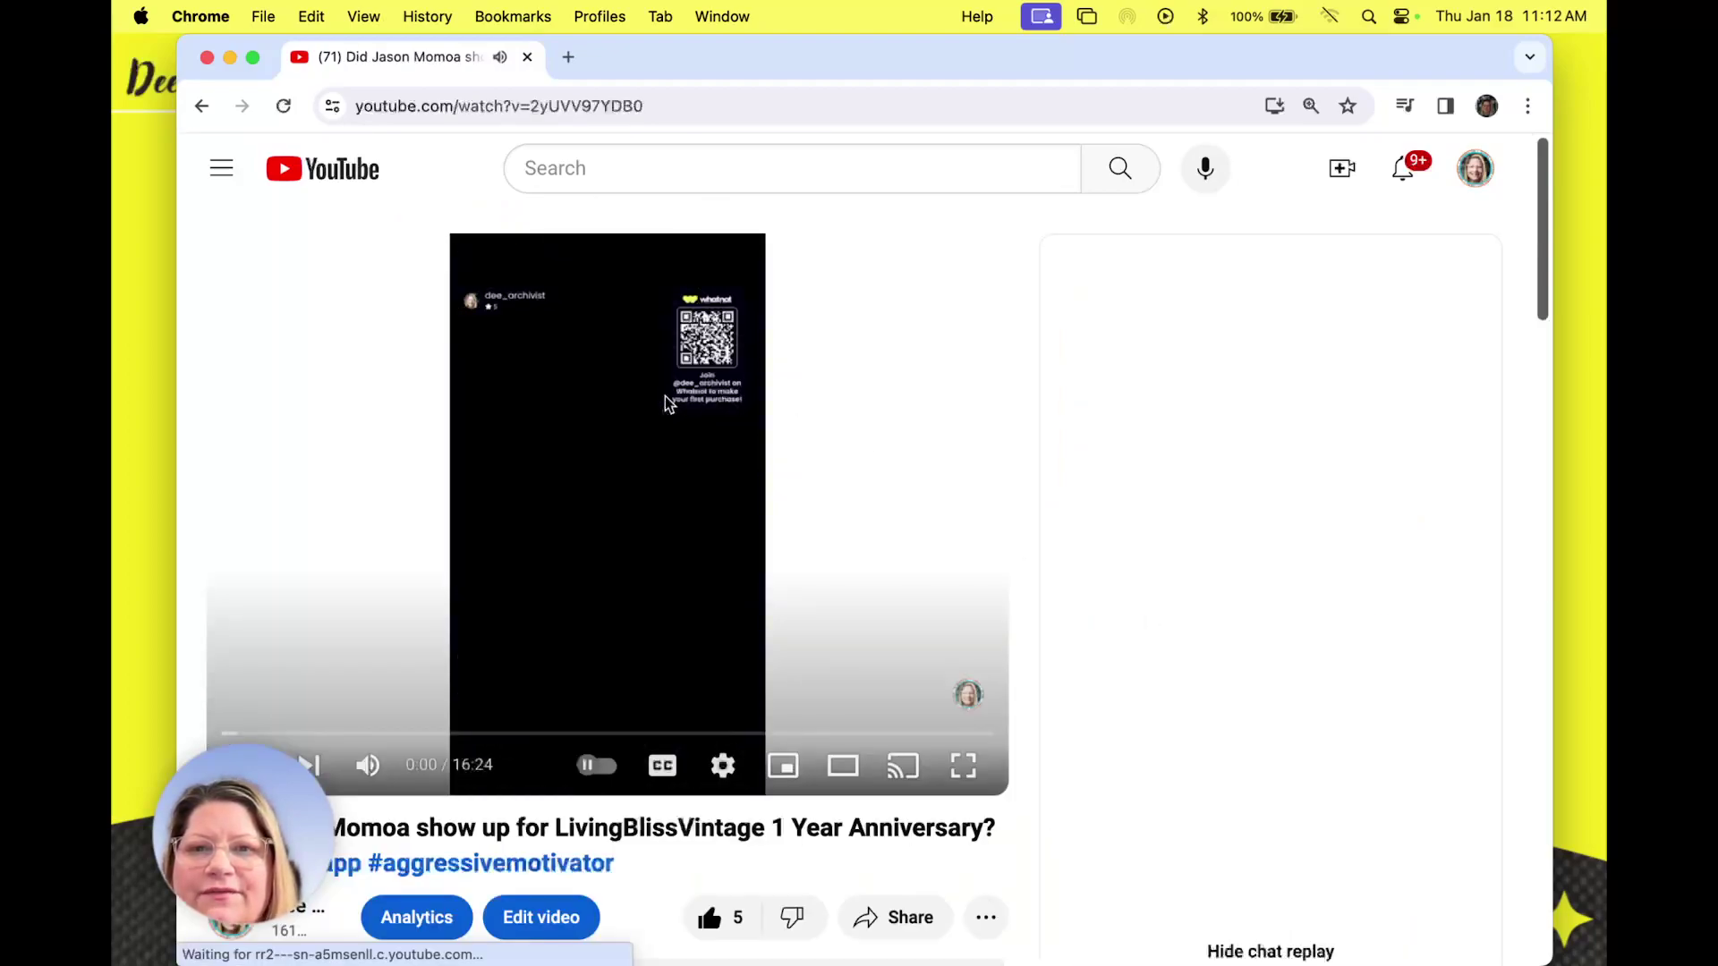
double_click(664, 396)
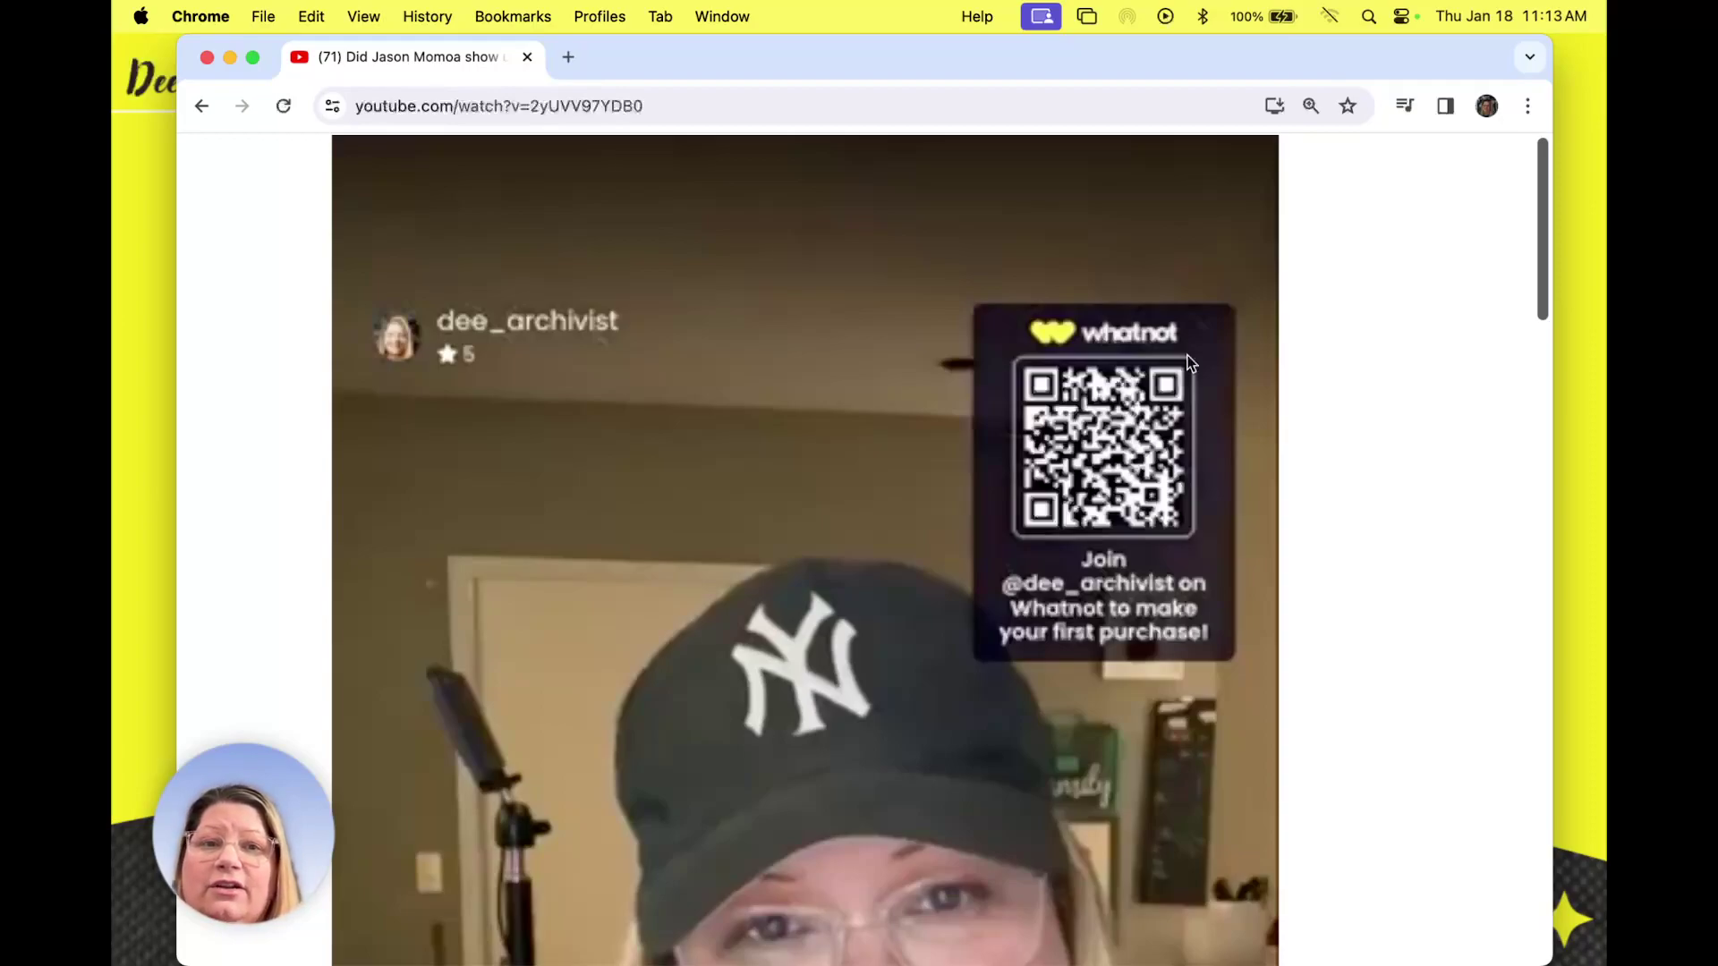
key(Escape)
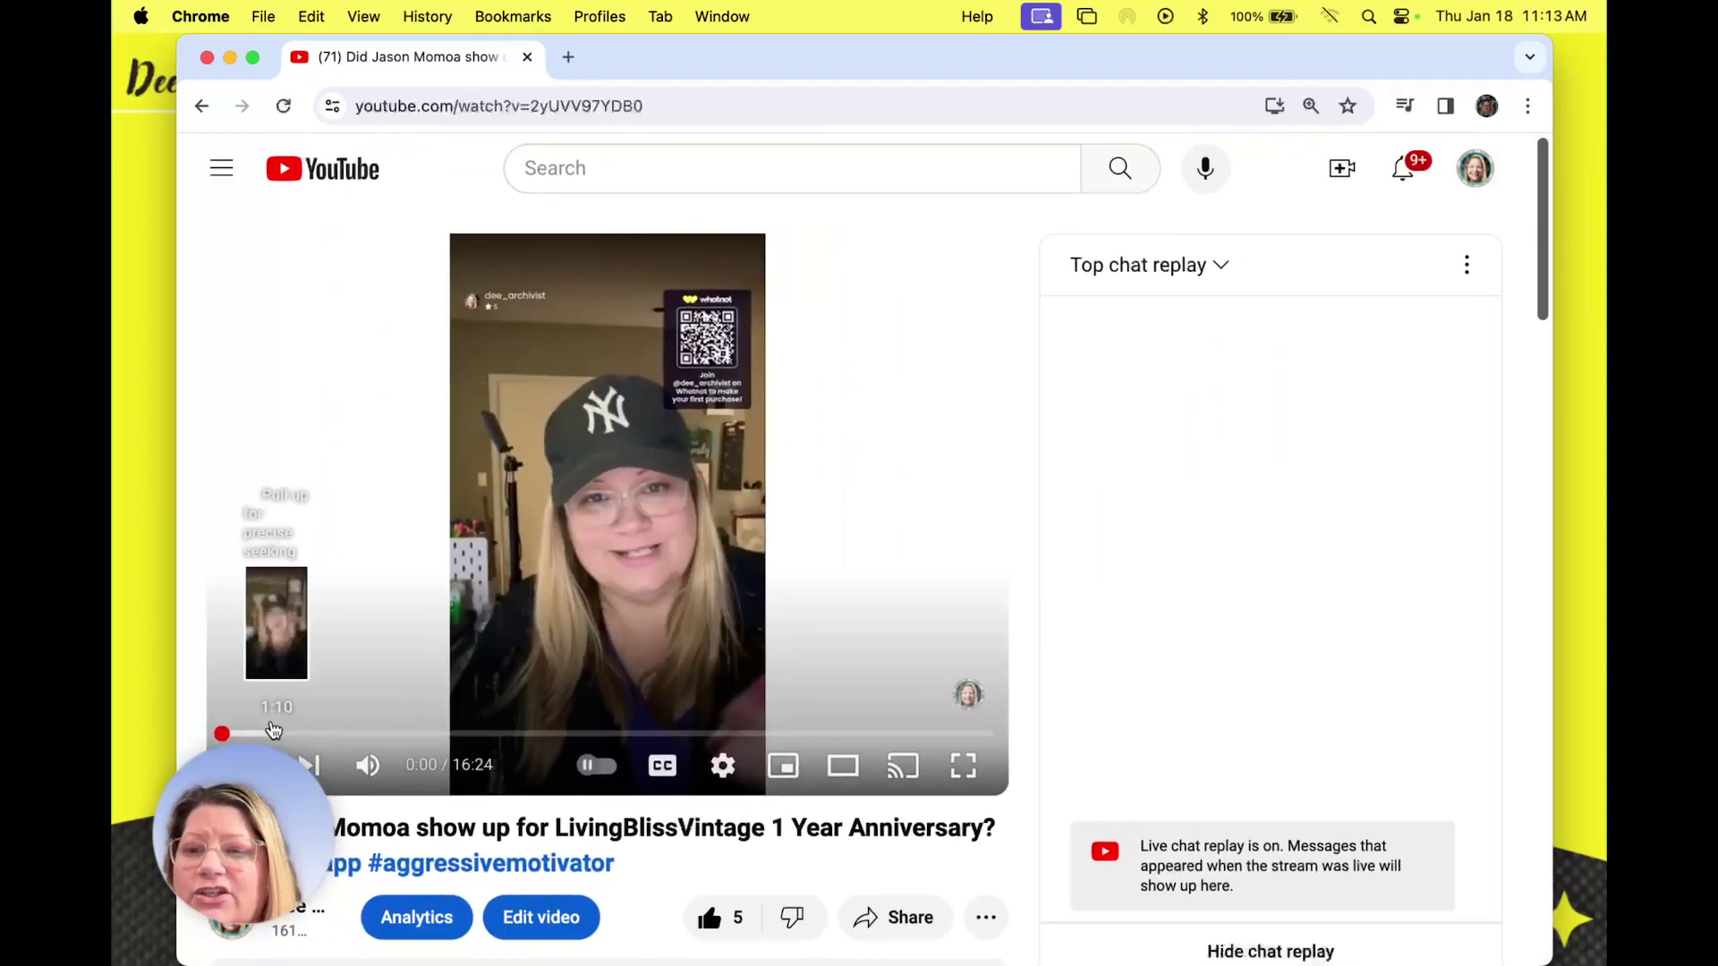
- Scrub the replay to 10:42, play and pause it, then return to the channel's Live tab
drag(249, 734, 728, 782)
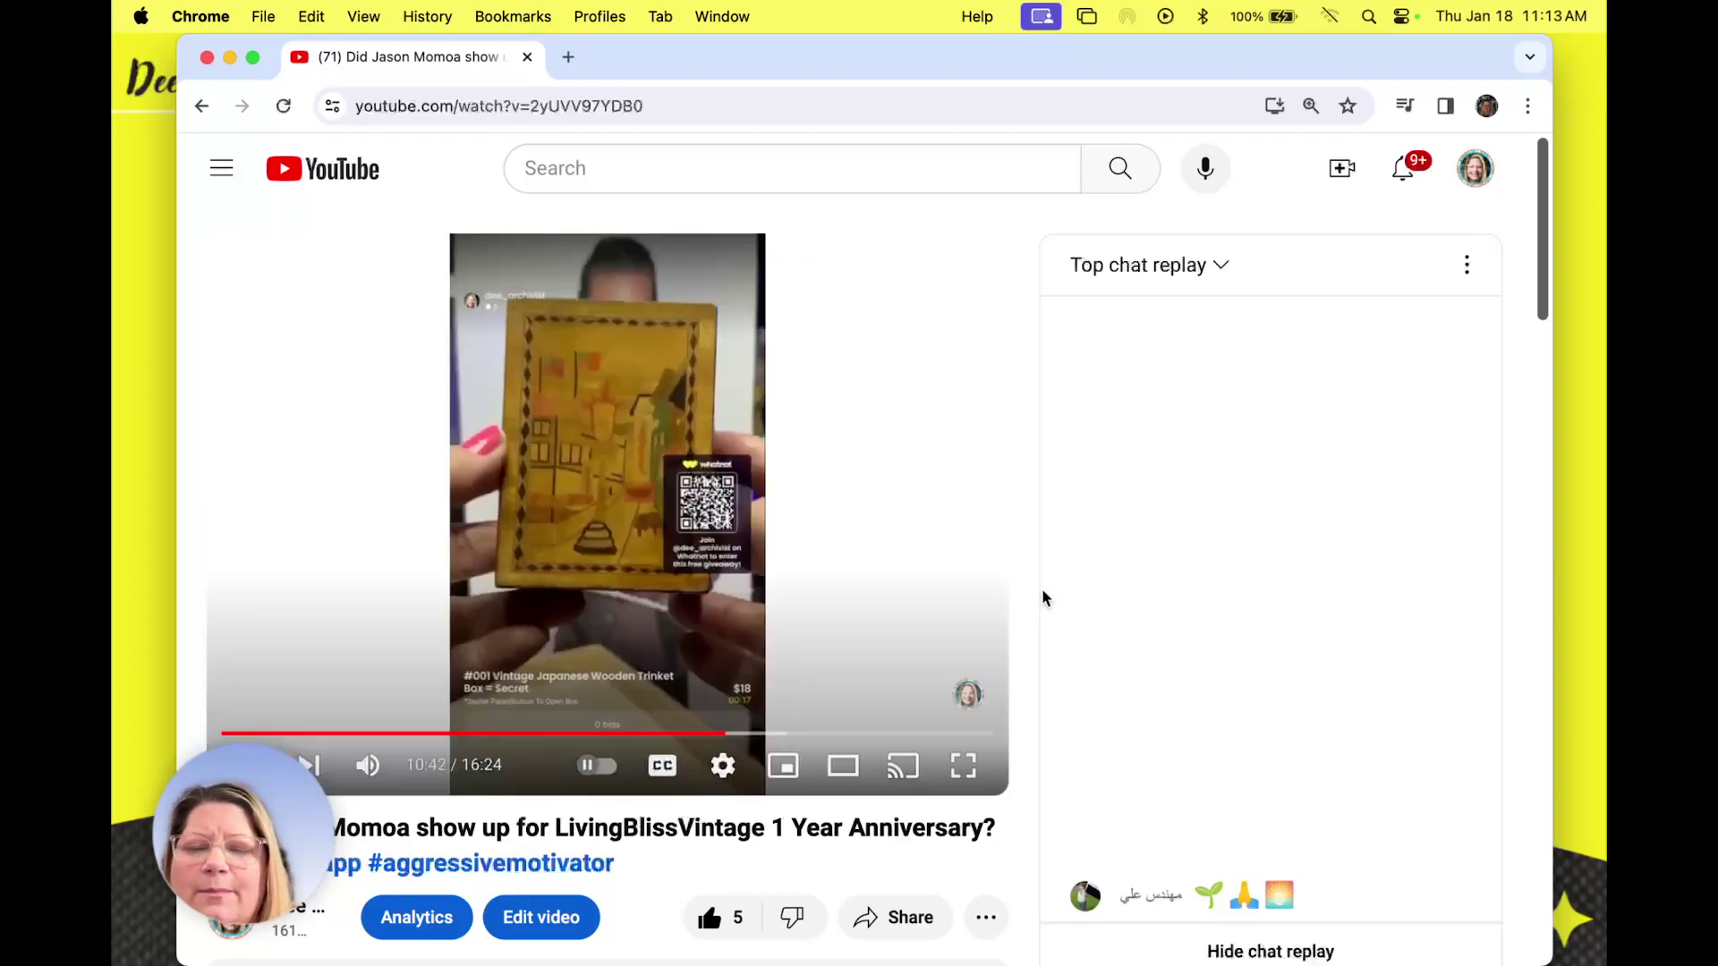
click(678, 488)
click(677, 485)
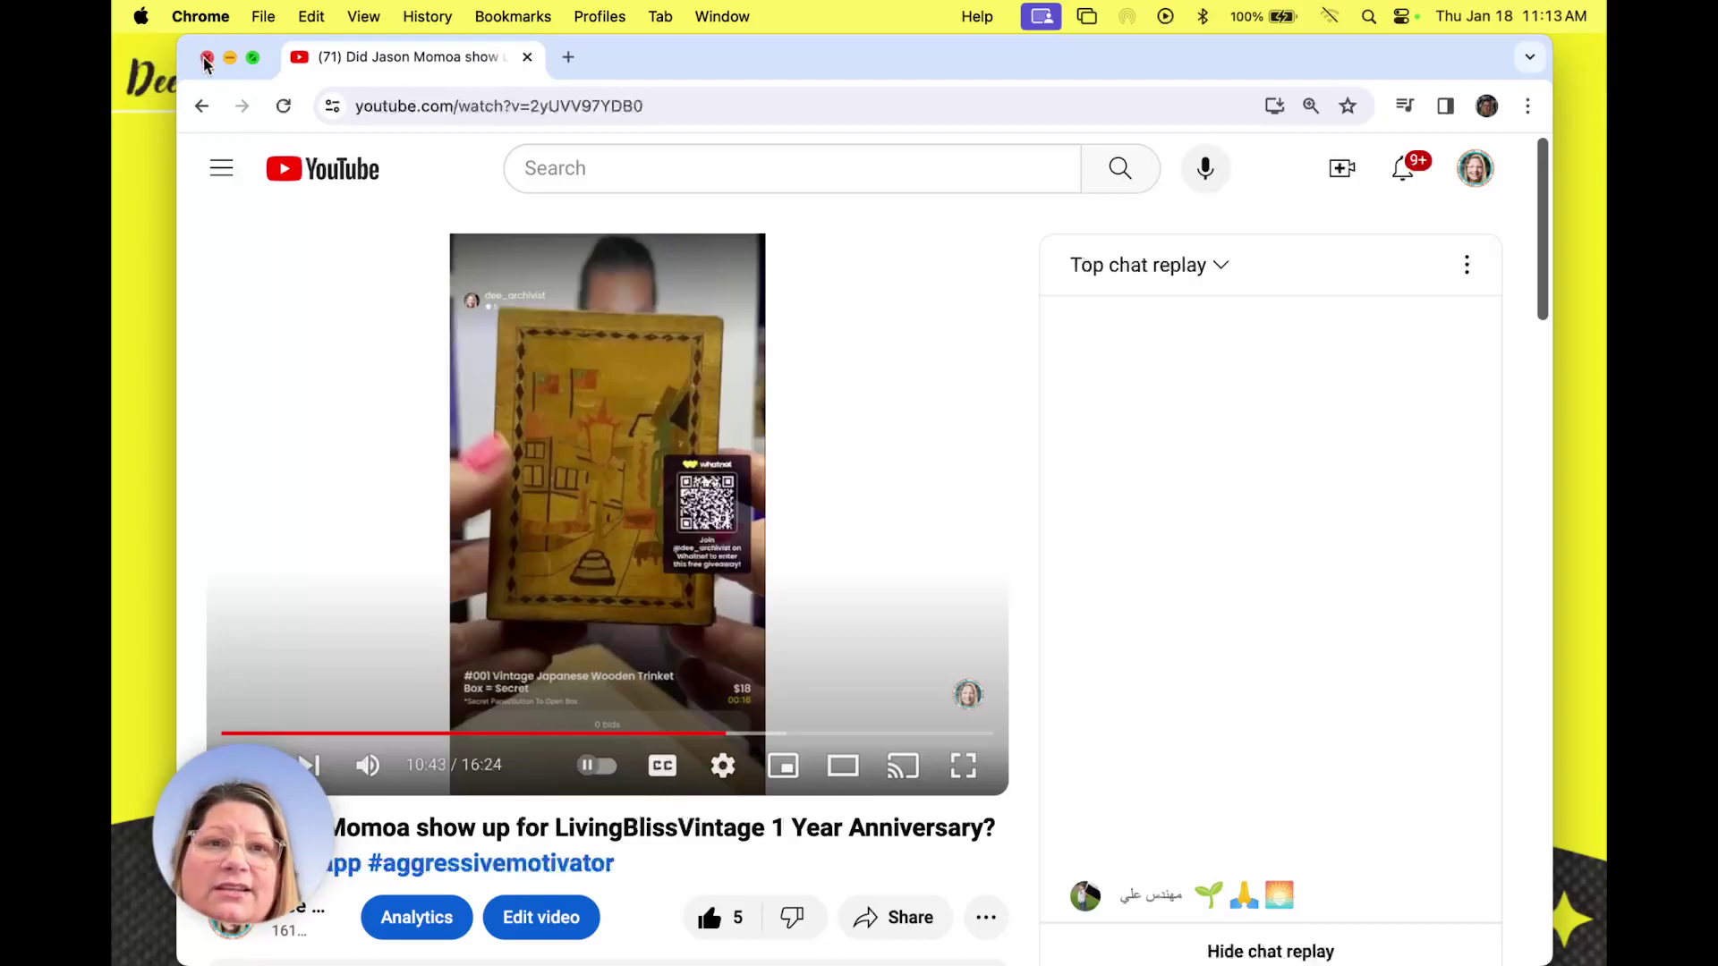
click(201, 116)
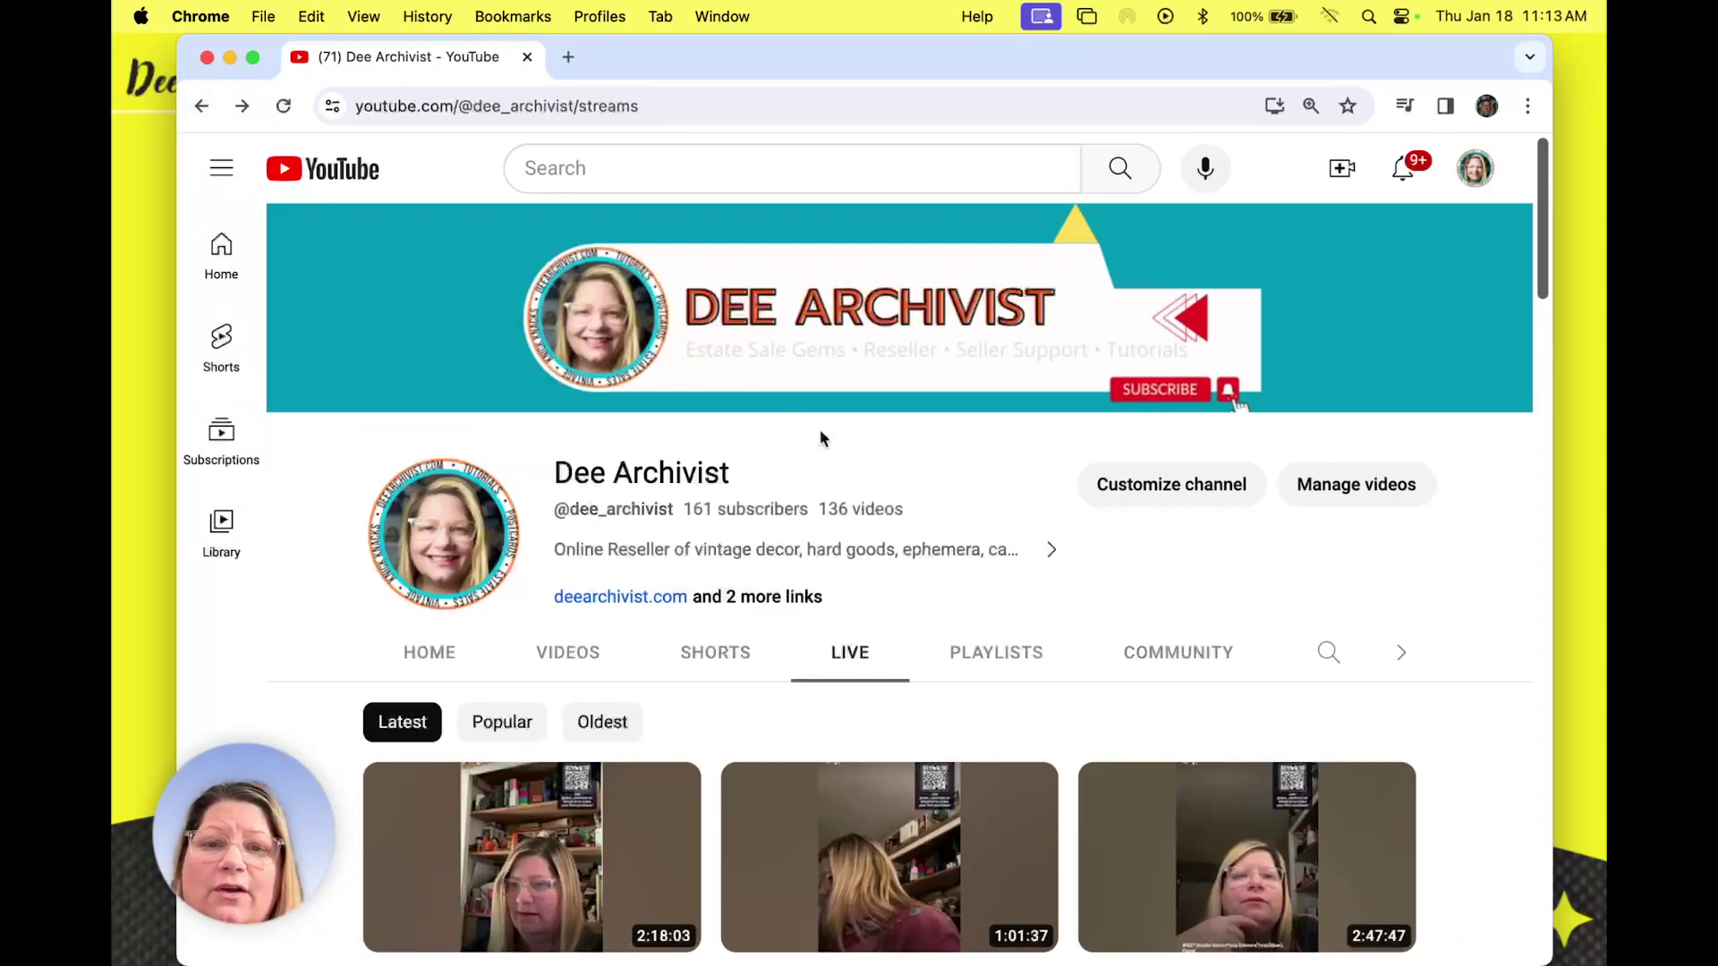
- Close Chrome, collapse the show preview, and open the profile's Menu with Account and Help & Legal
click(207, 58)
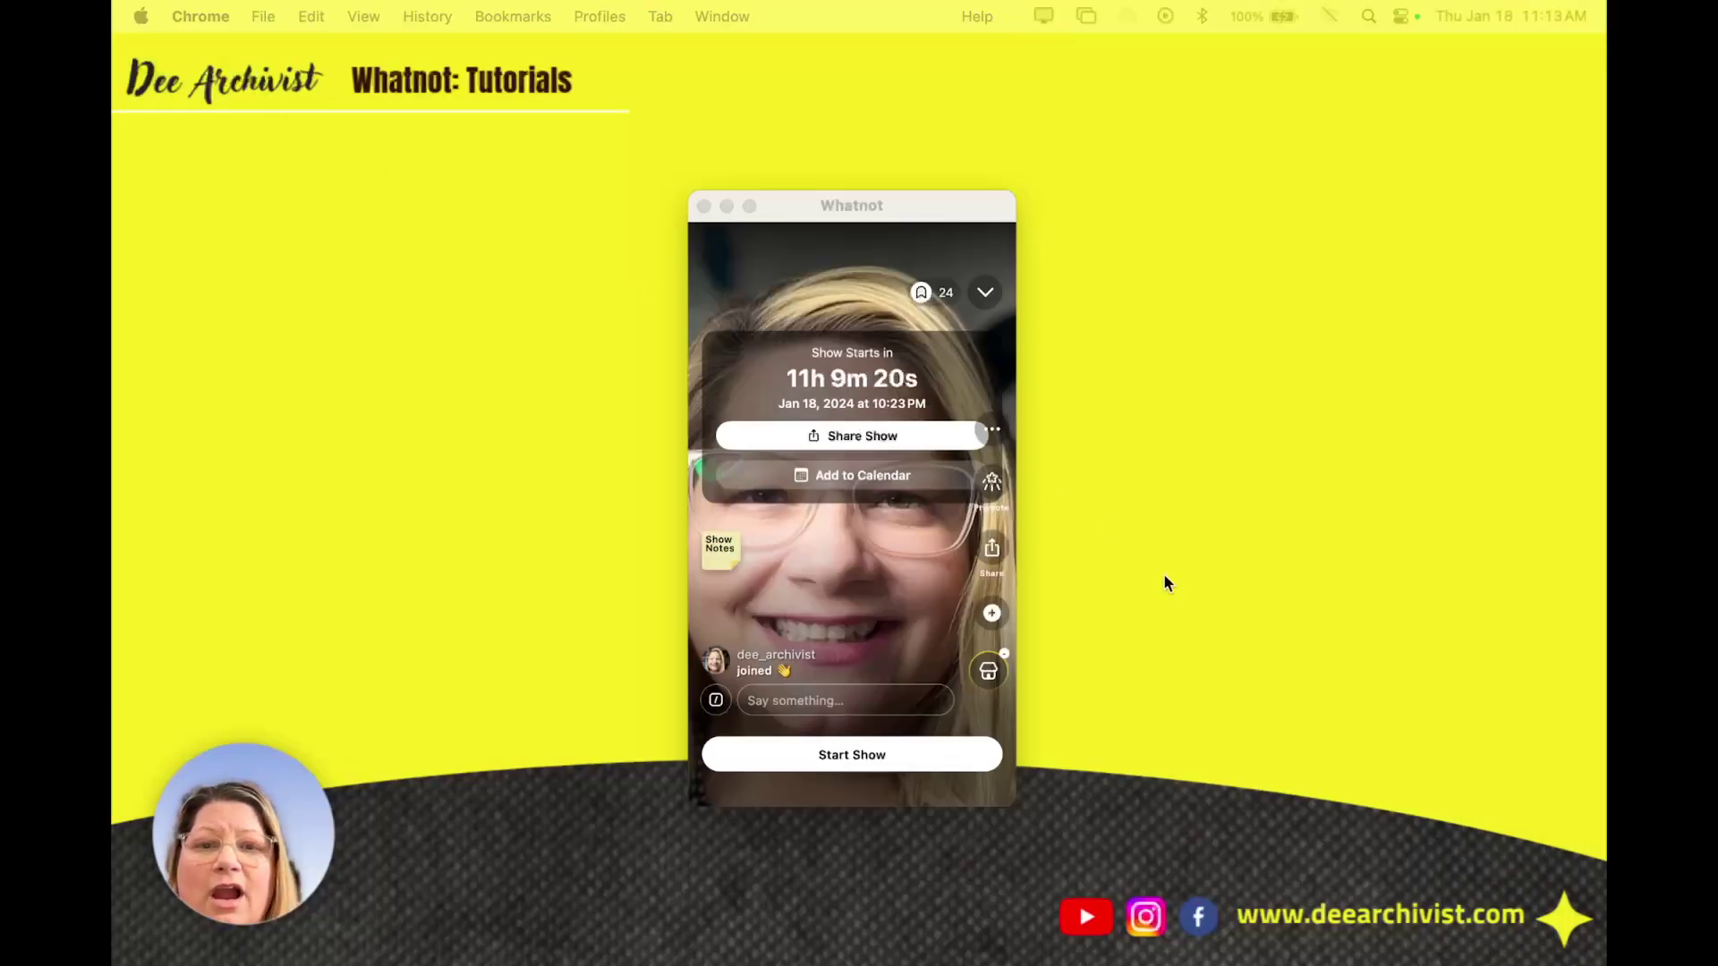
click(986, 292)
click(982, 782)
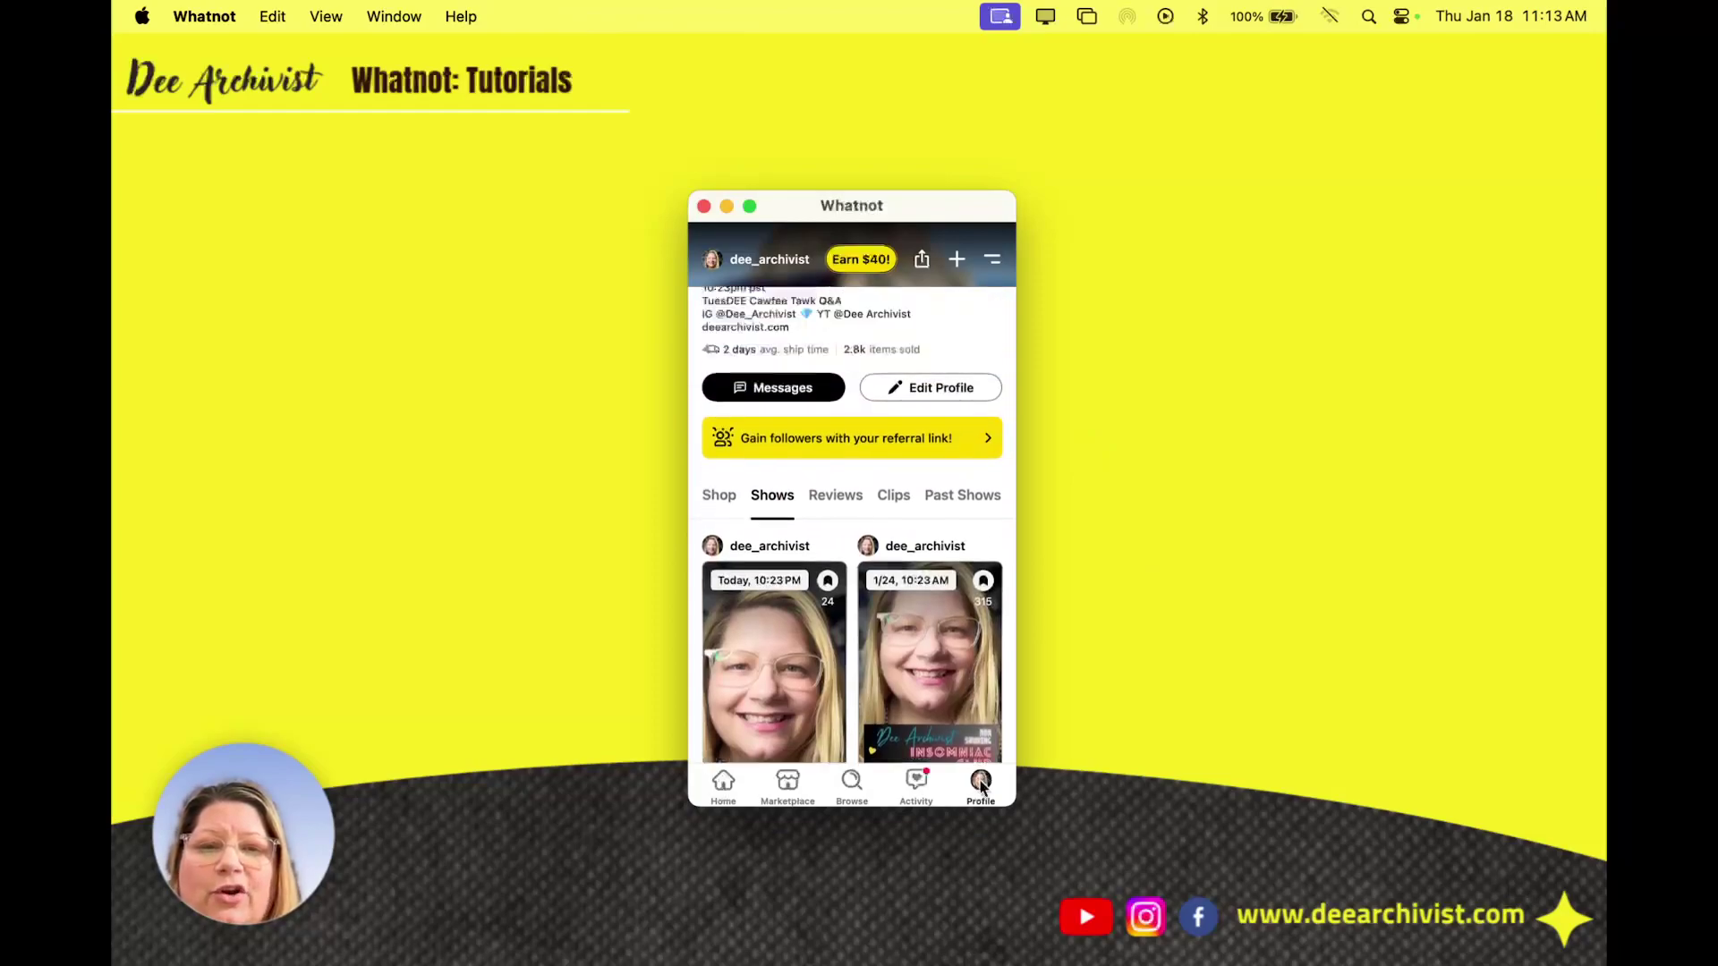
click(993, 262)
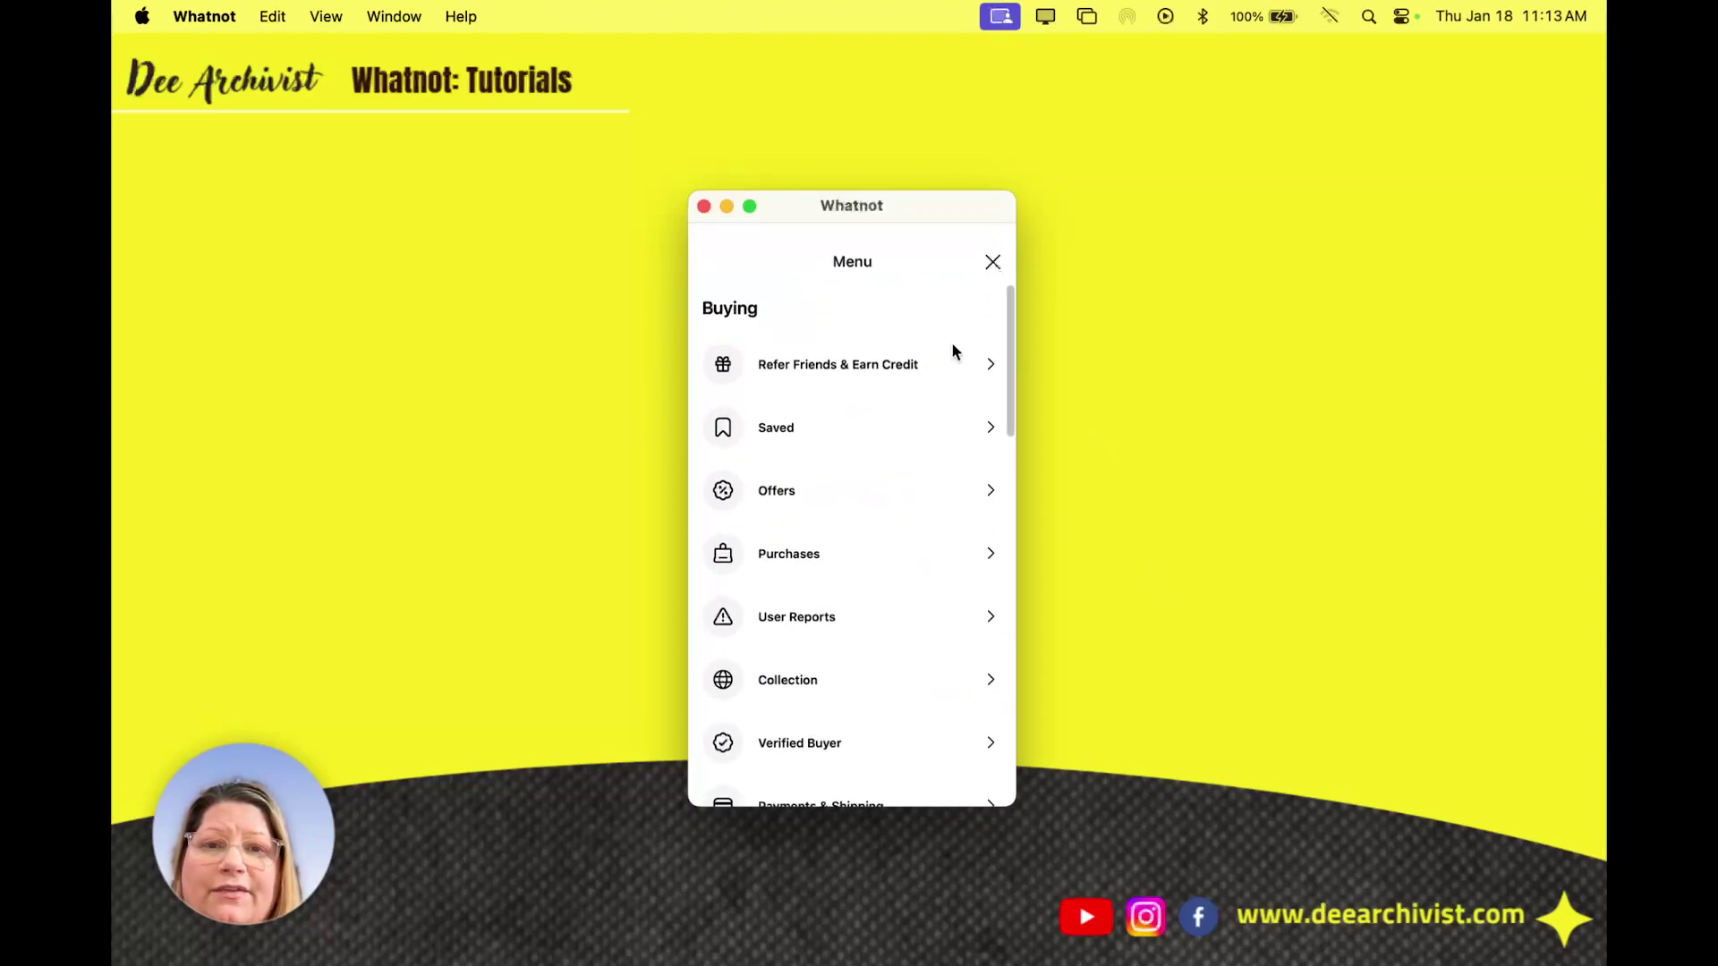
scroll(905, 583, down, 10)
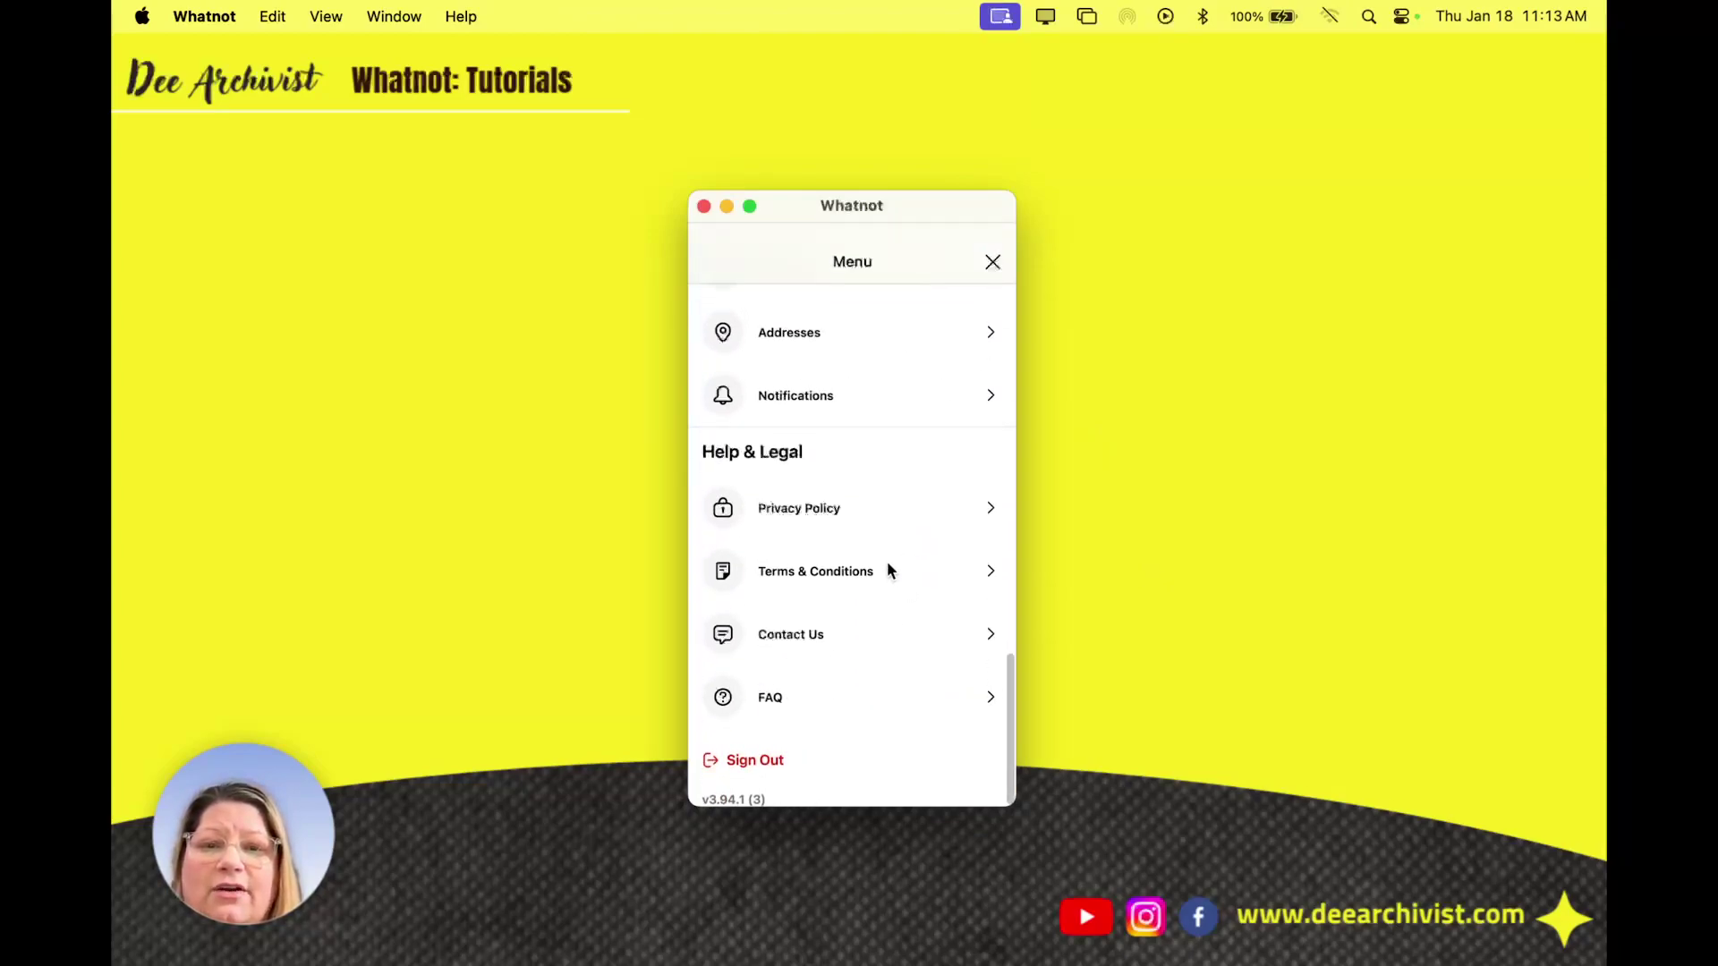
scroll(795, 641, up, 4)
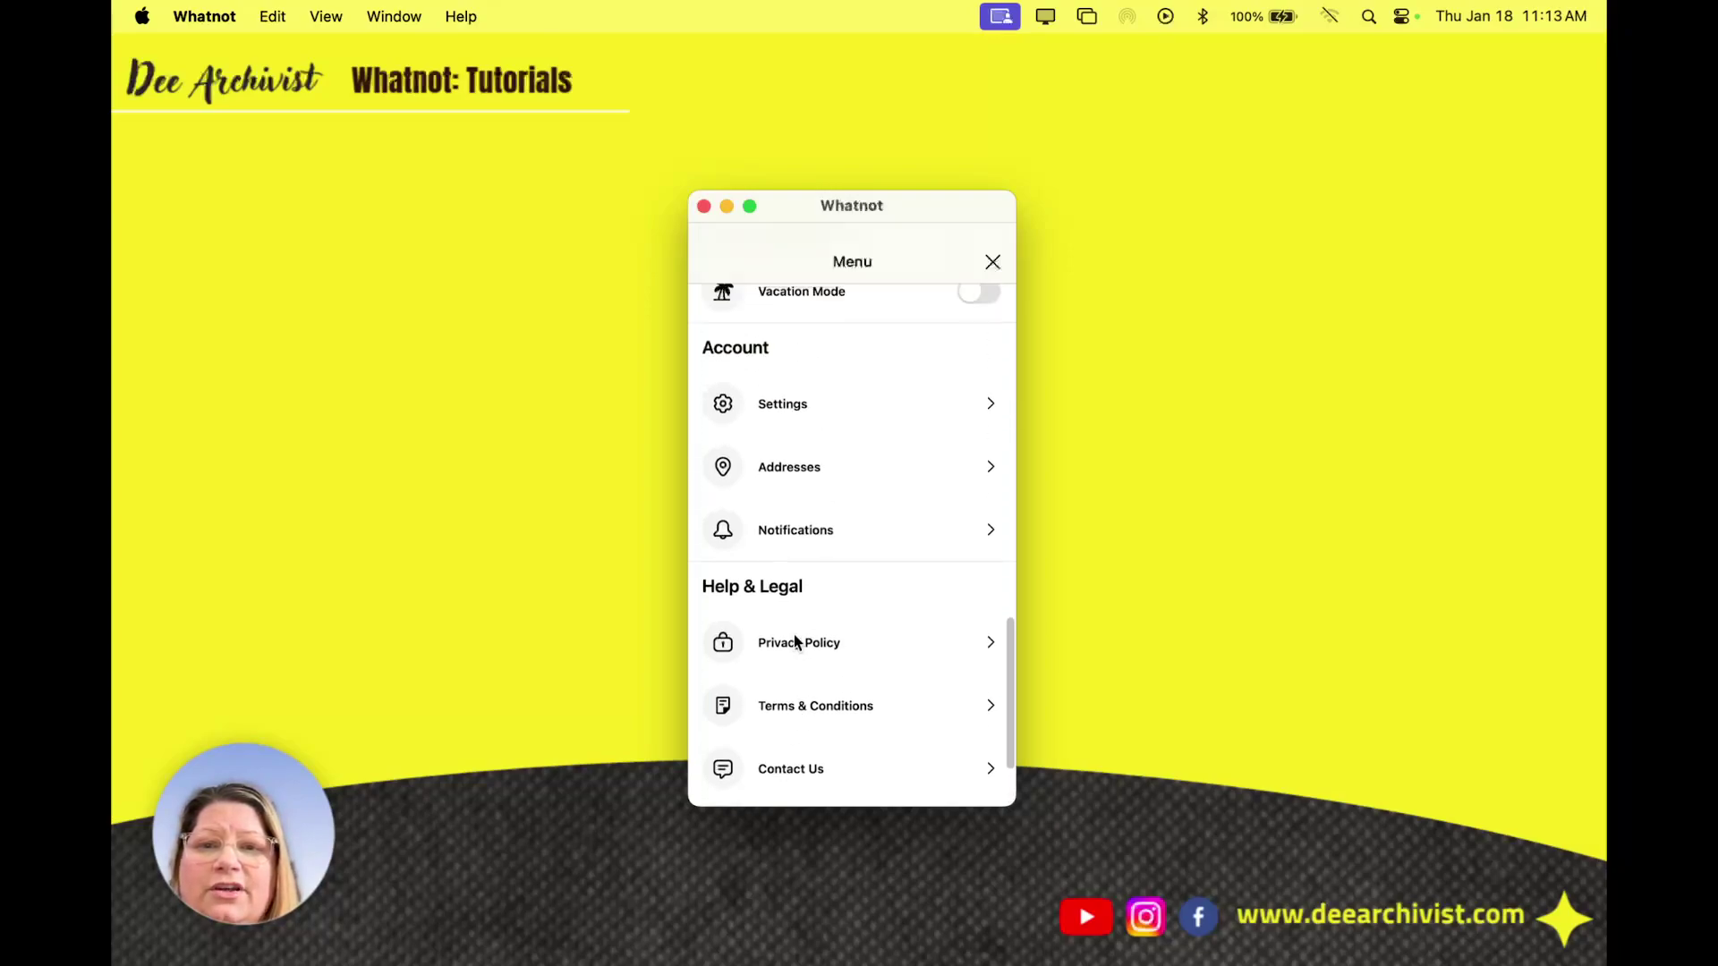
- Verify Seller Tools is switched on in Settings, then back out and close the Menu
click(781, 479)
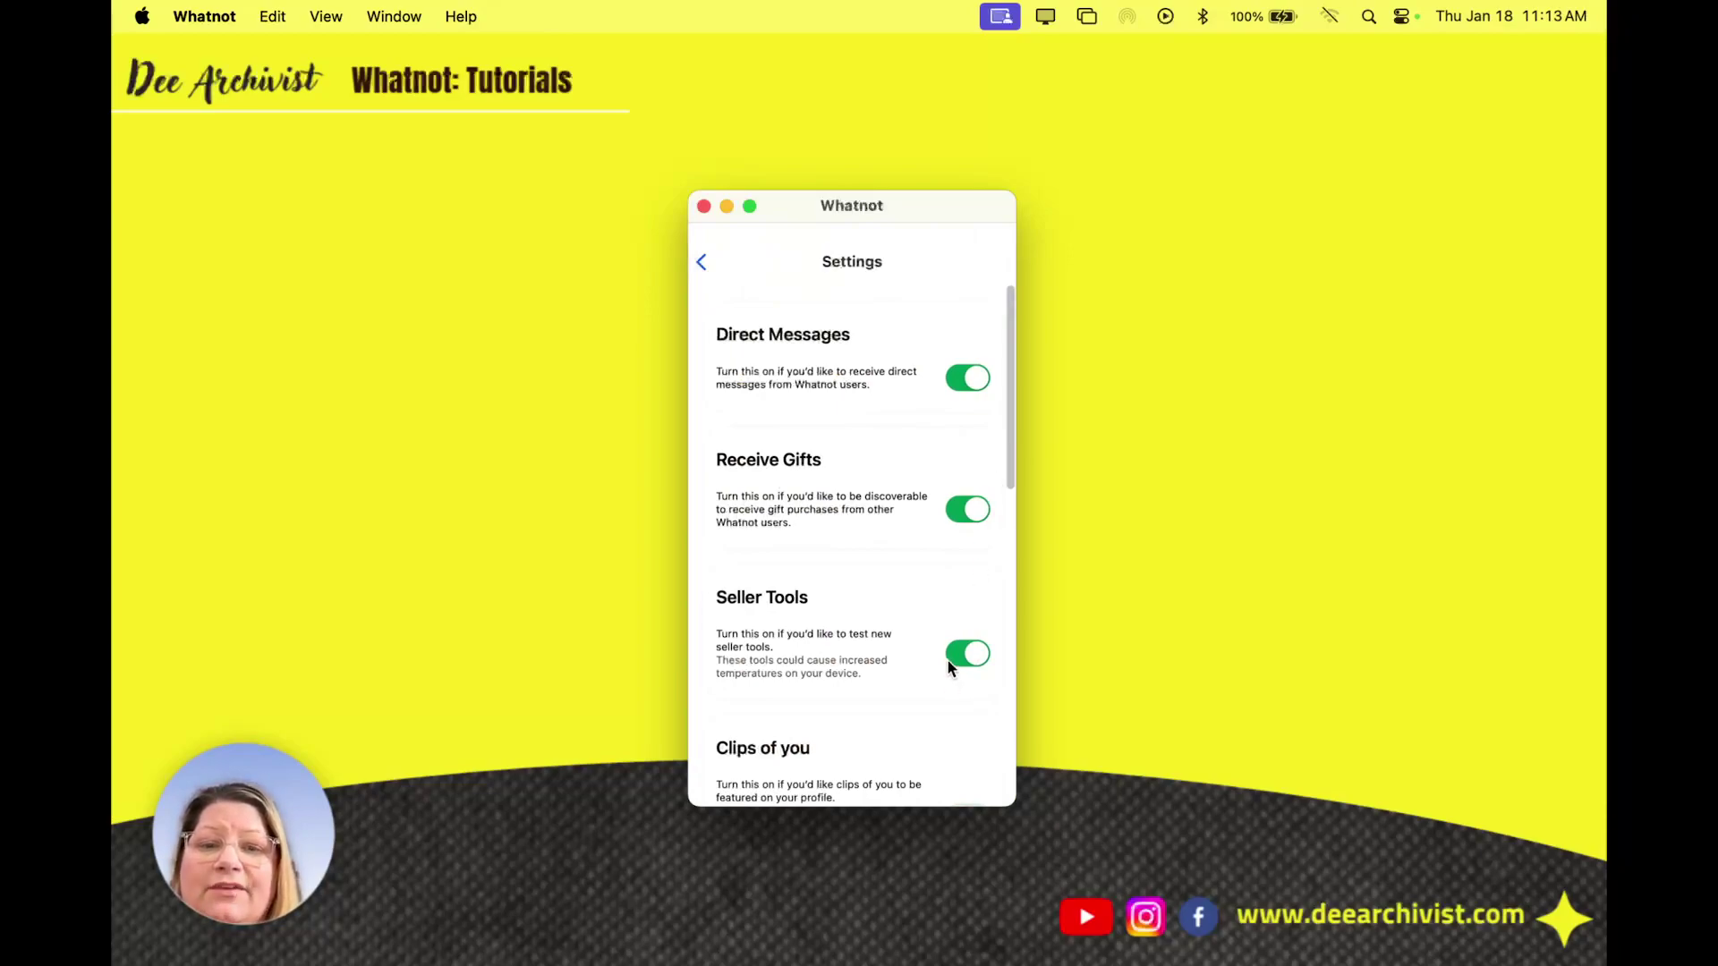
scroll(949, 658, down, 2)
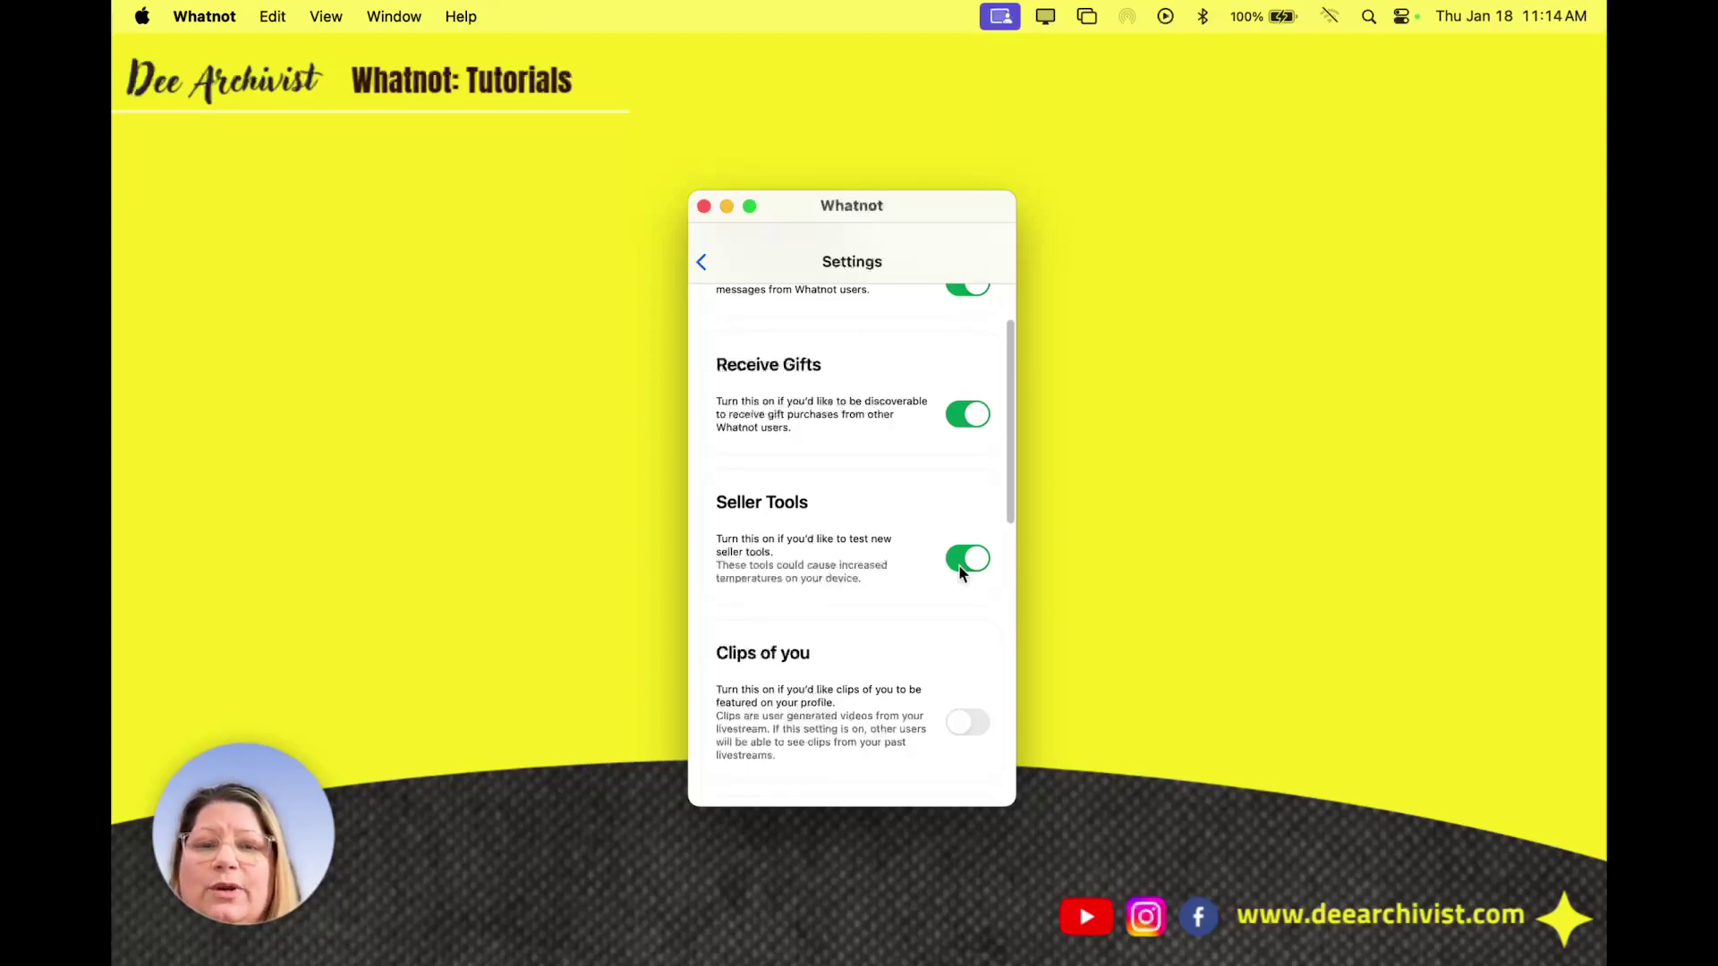
scroll(960, 573, down, 10)
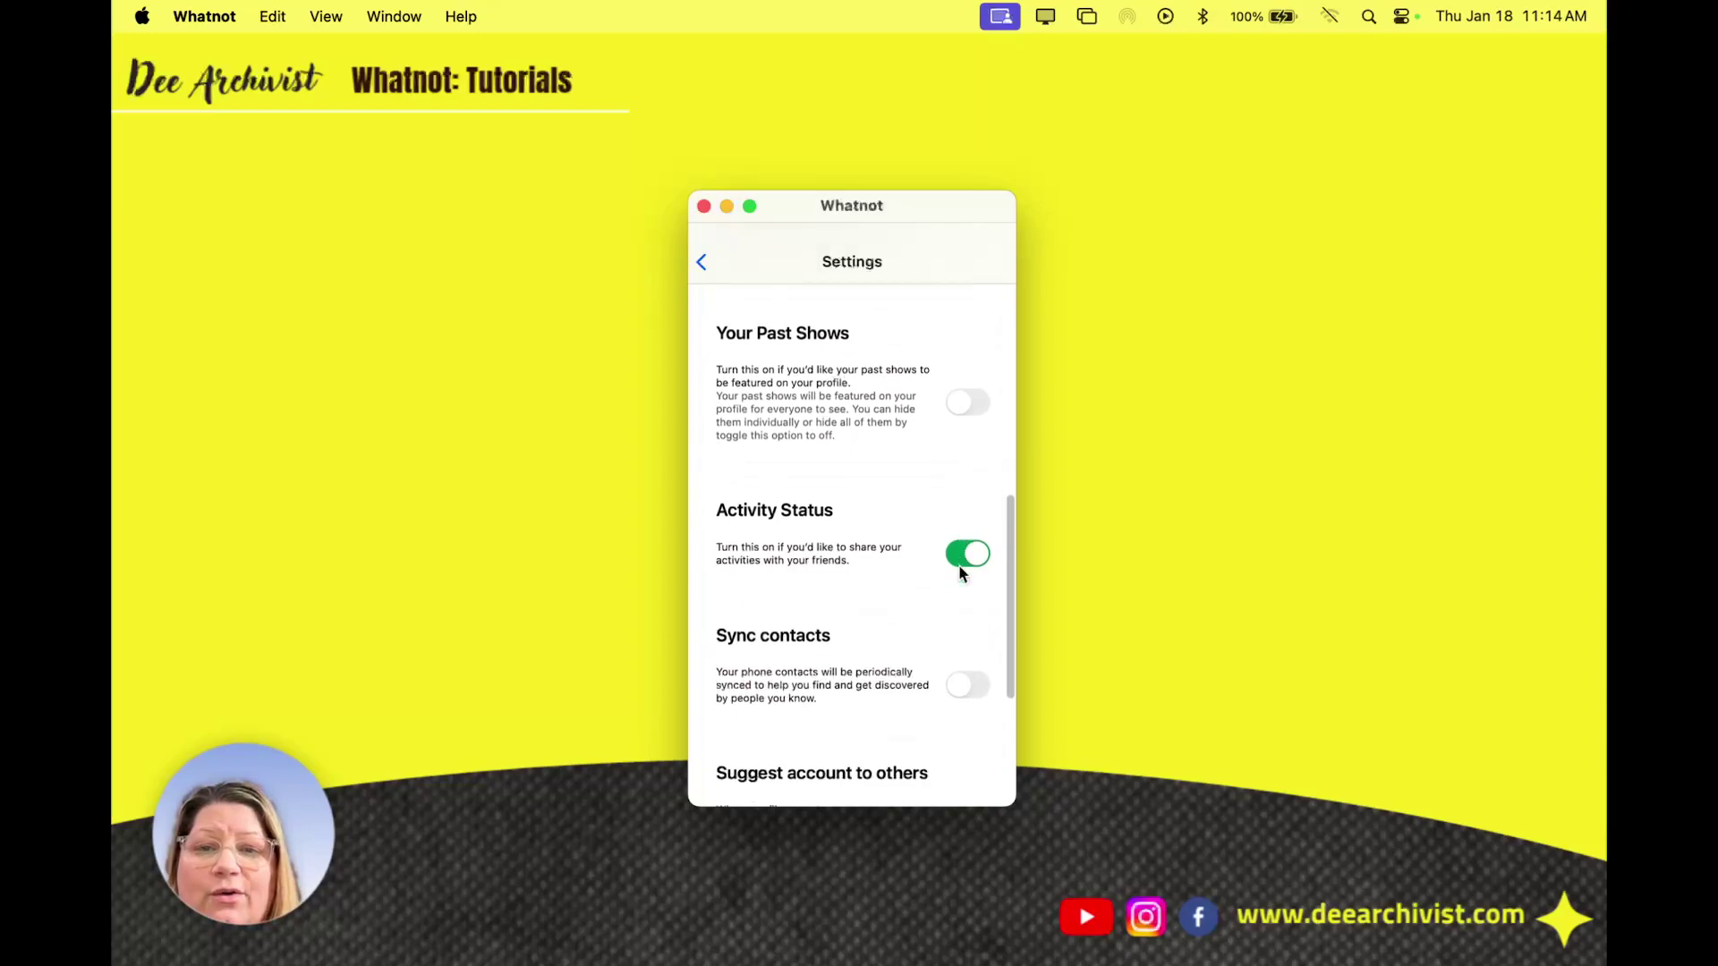
scroll(961, 573, down, 3)
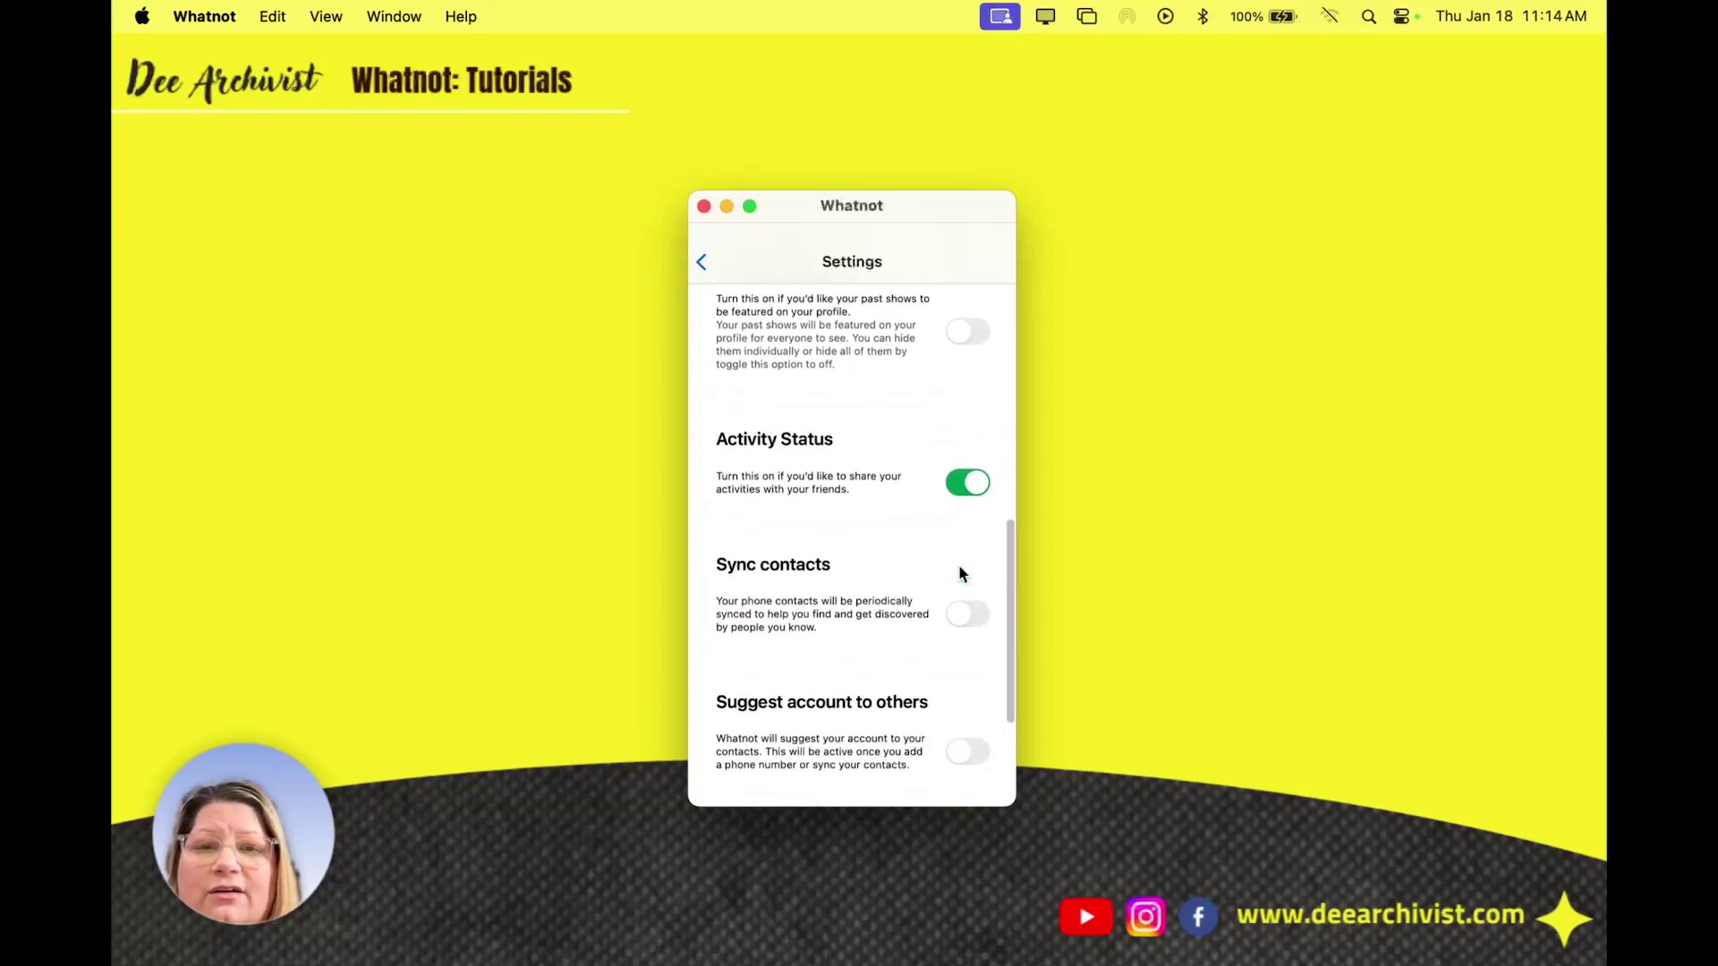
scroll(959, 573, up, 15)
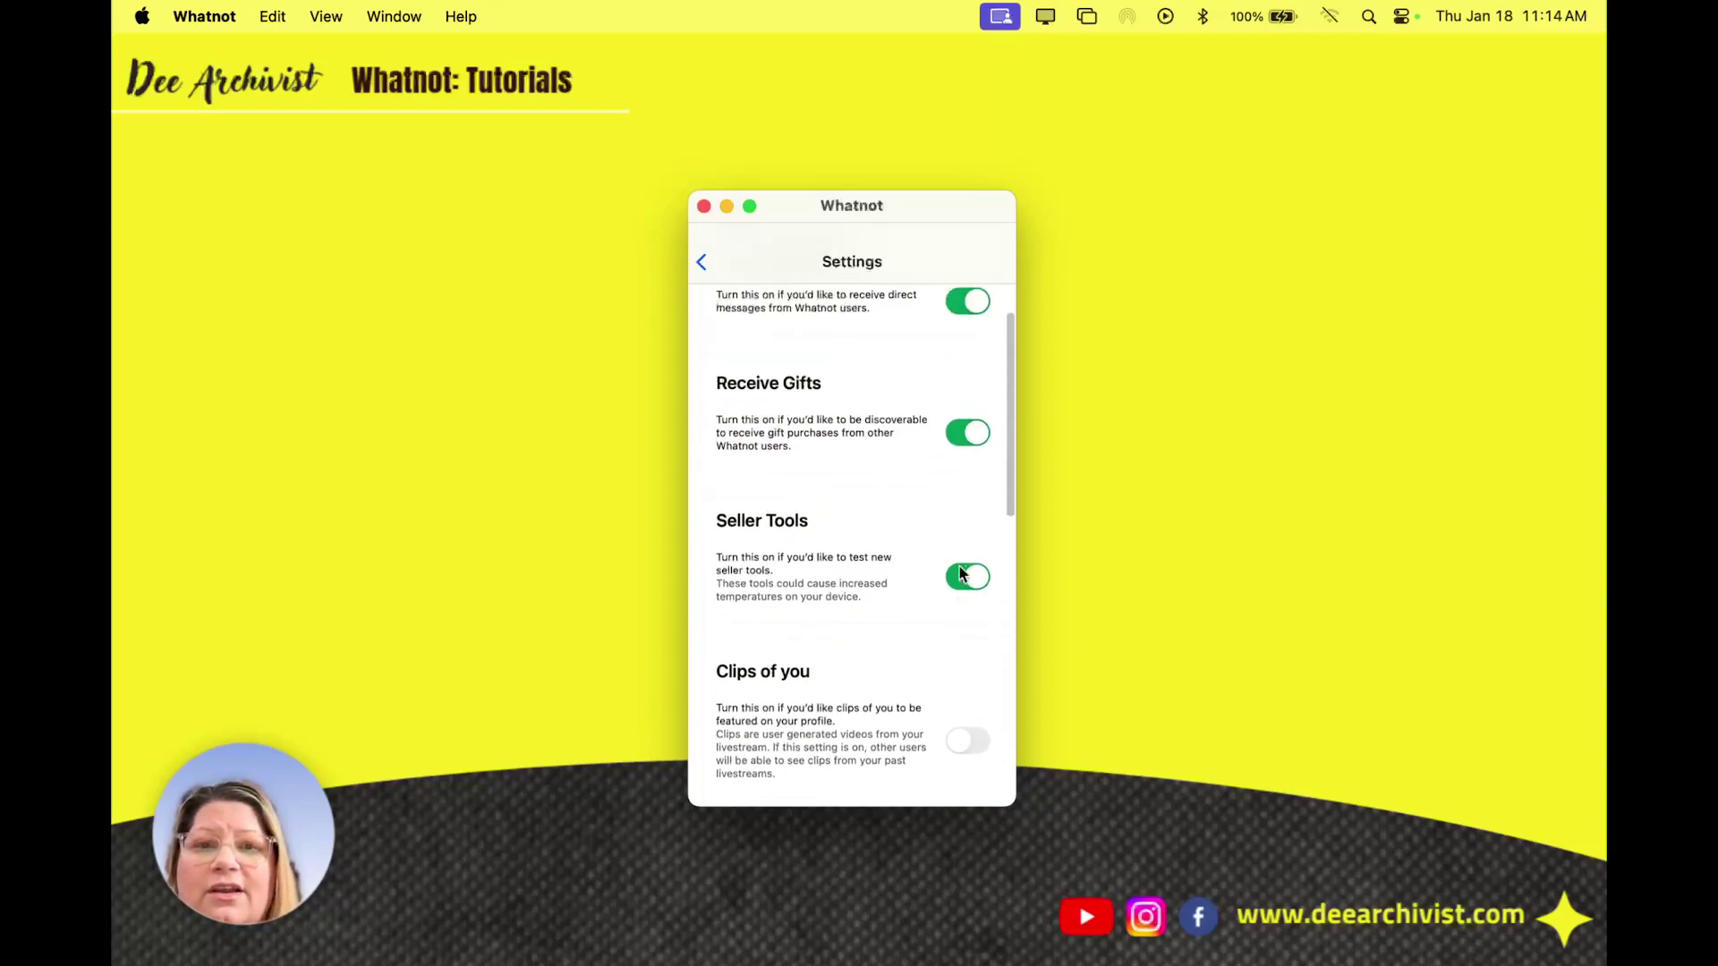
click(701, 262)
click(994, 261)
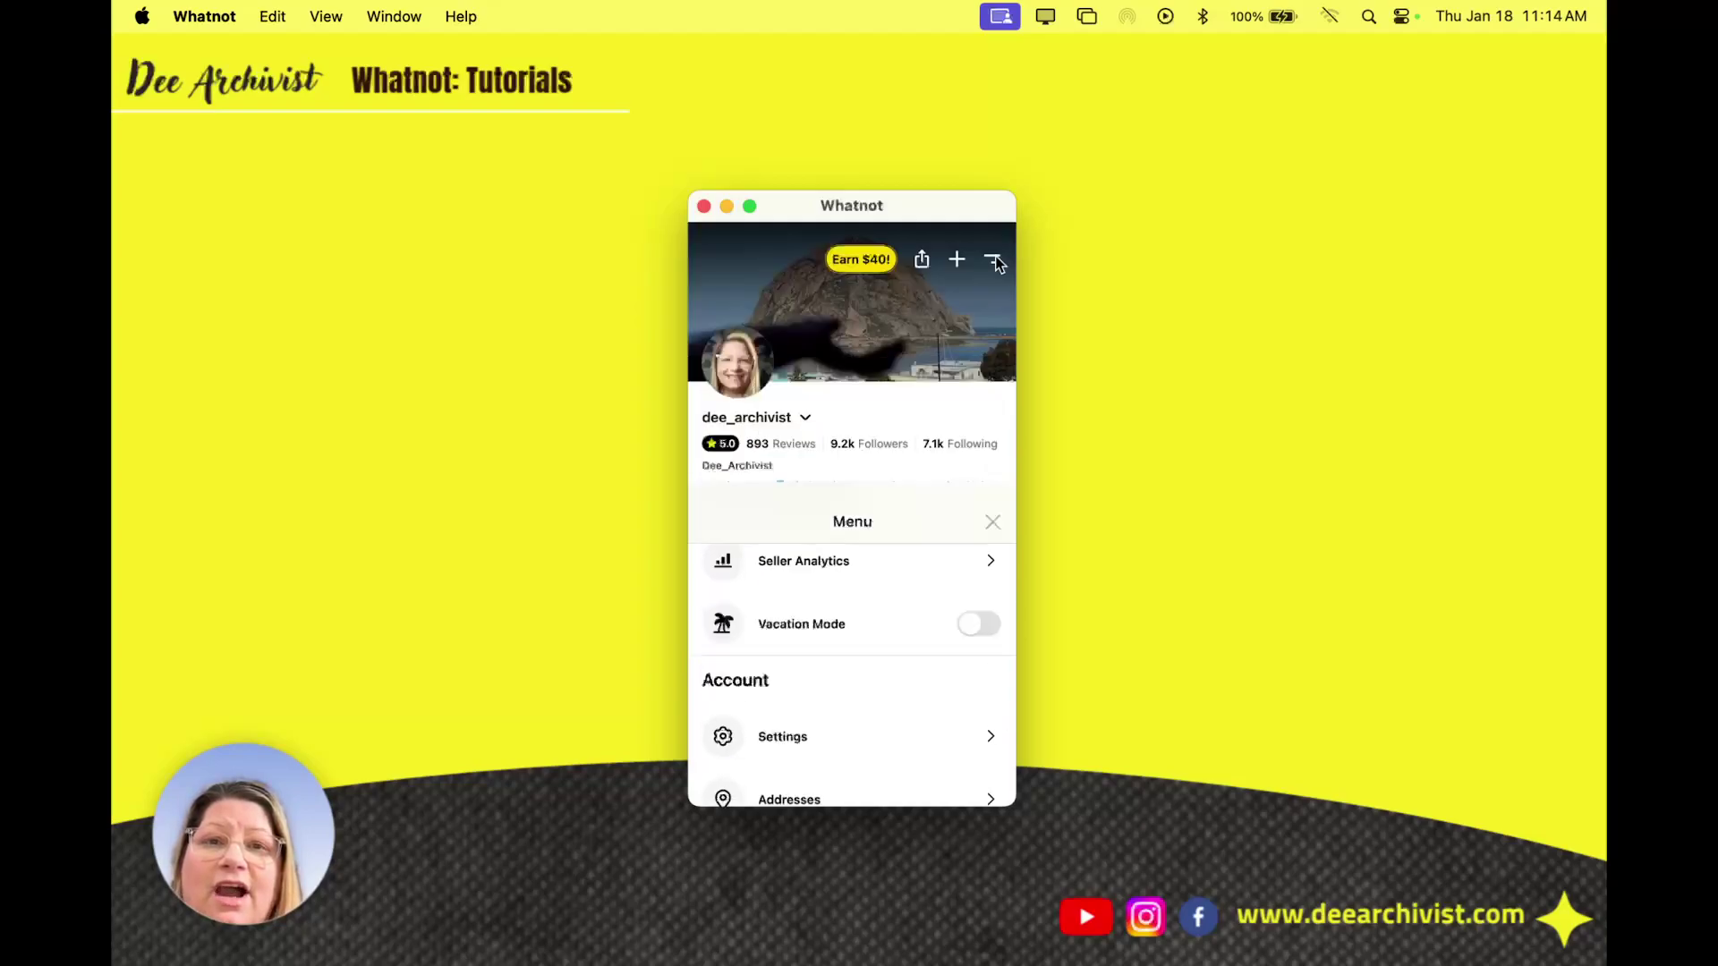